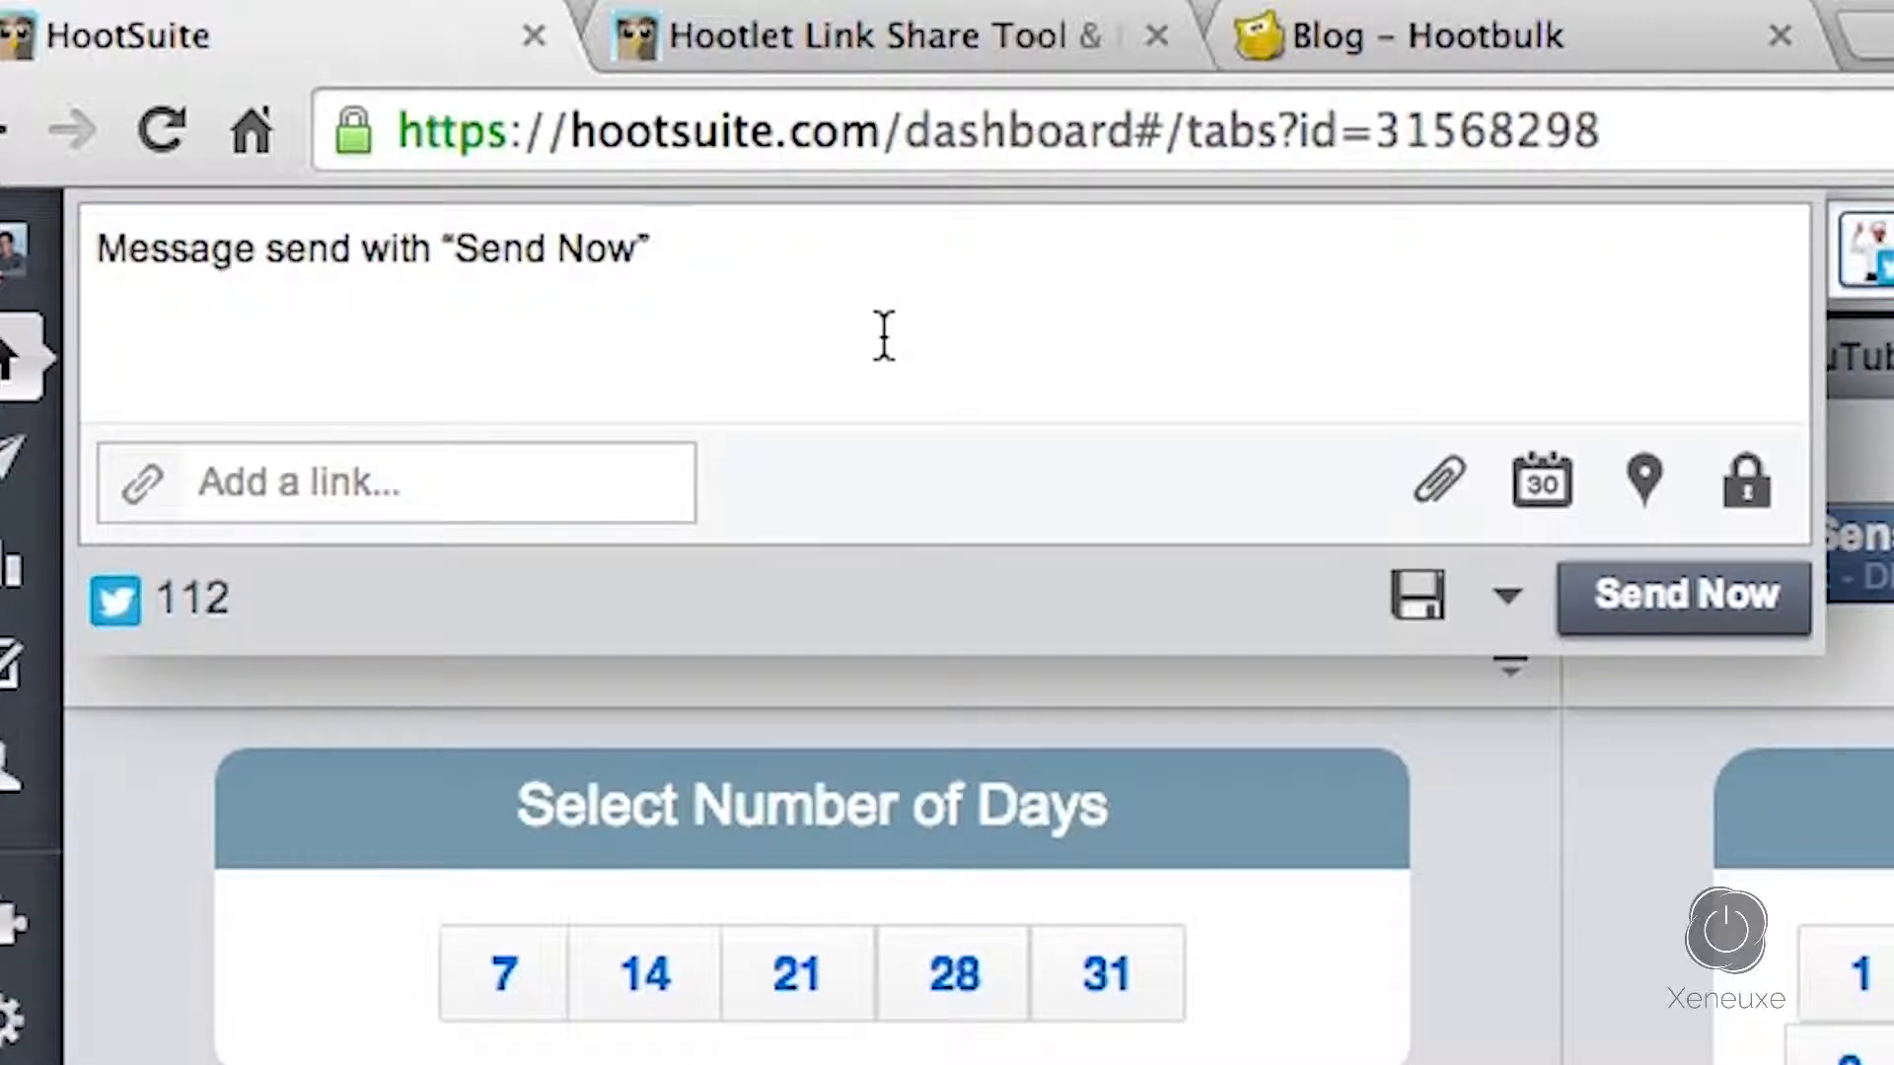
Step: Post the composed message "Message send with “Send Now”" immediately and refresh the Sent Tweets stream
click(1682, 605)
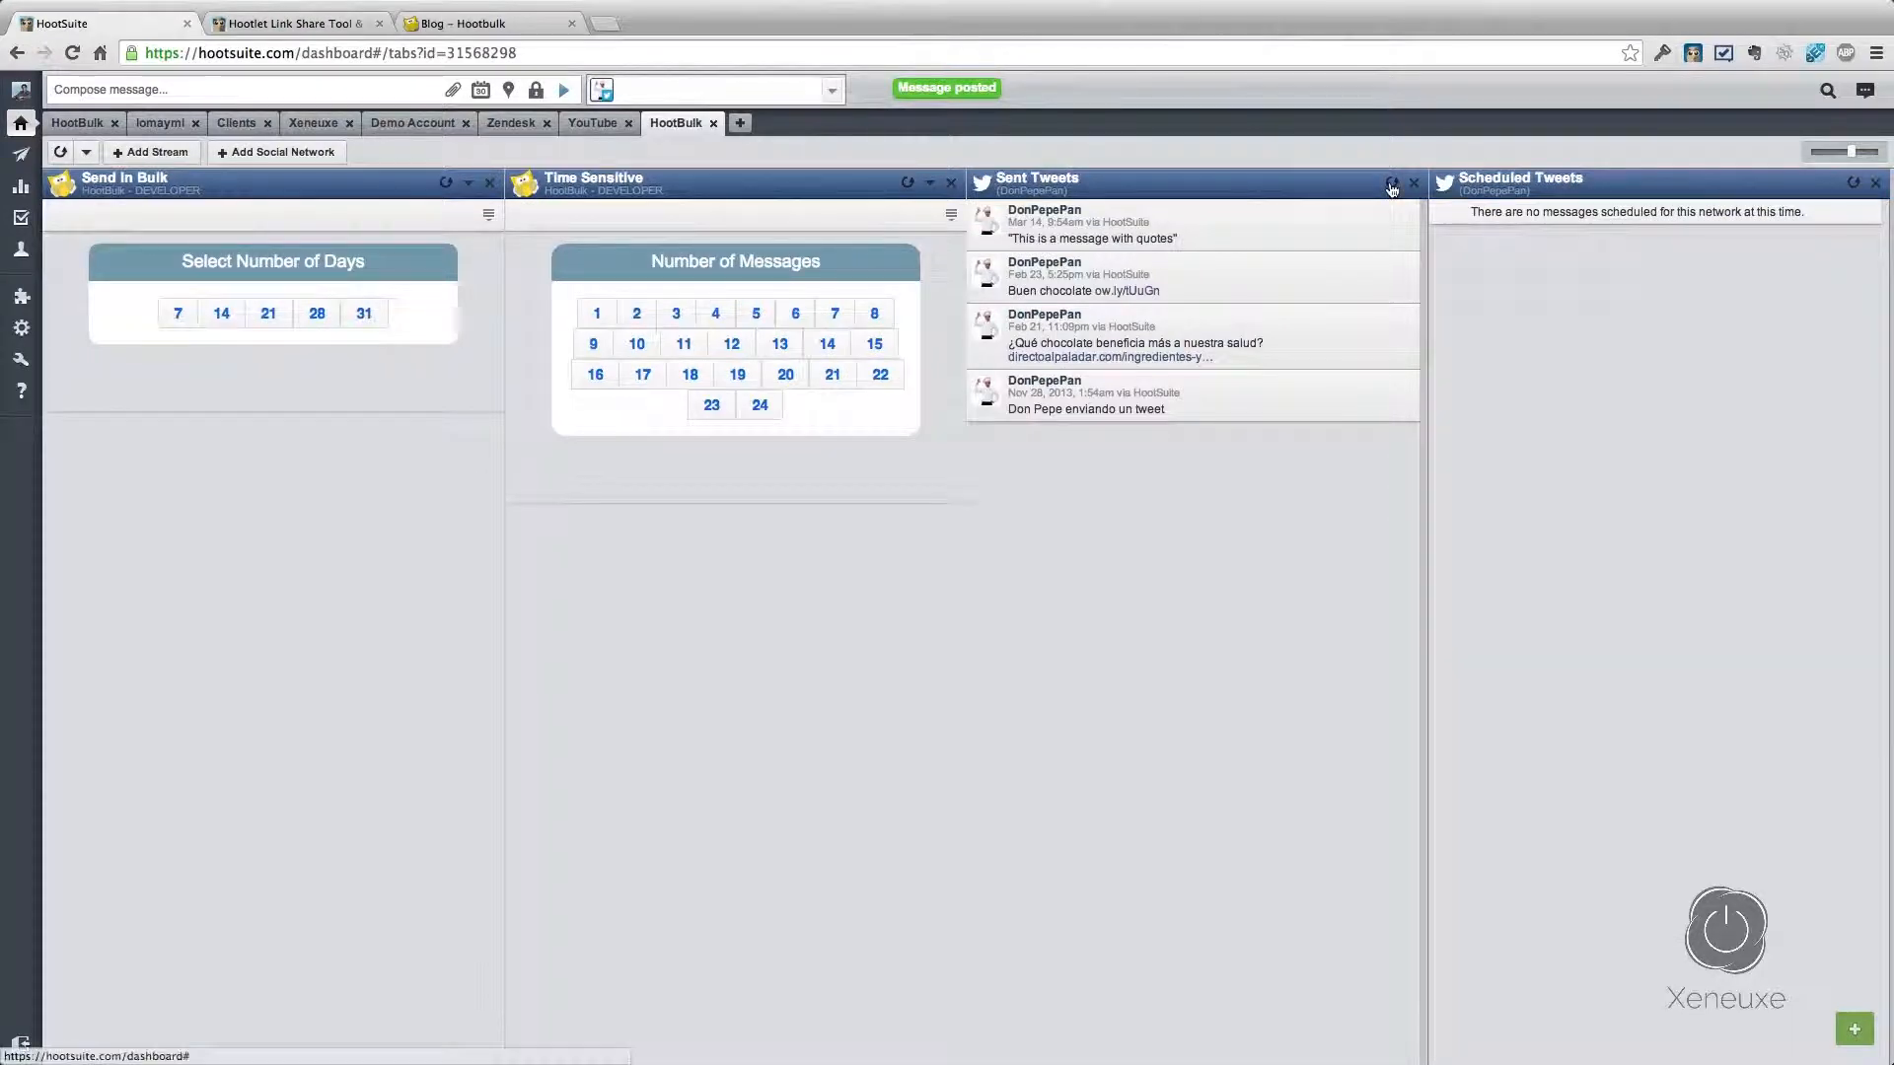
click(1392, 184)
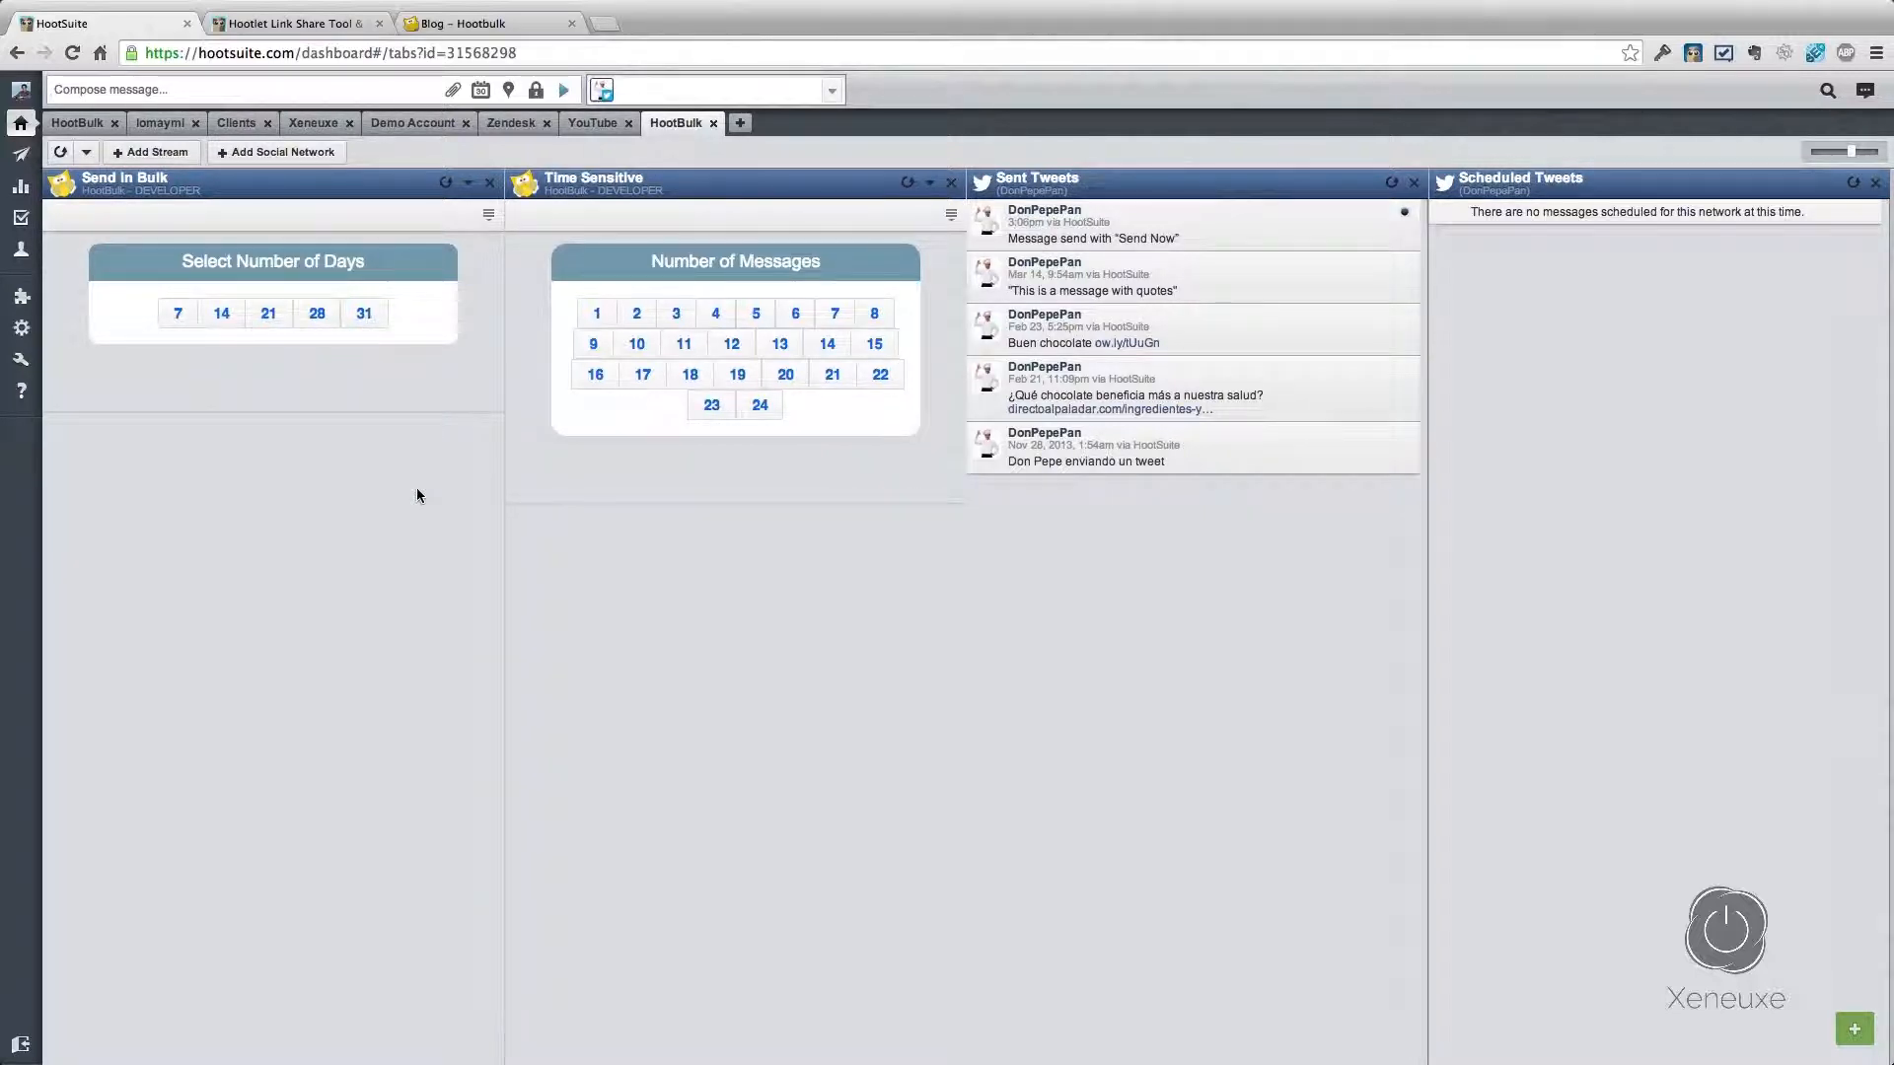
Step: Start a new message and set its schedule to April 15, 2014 at 7:25 AM
click(114, 87)
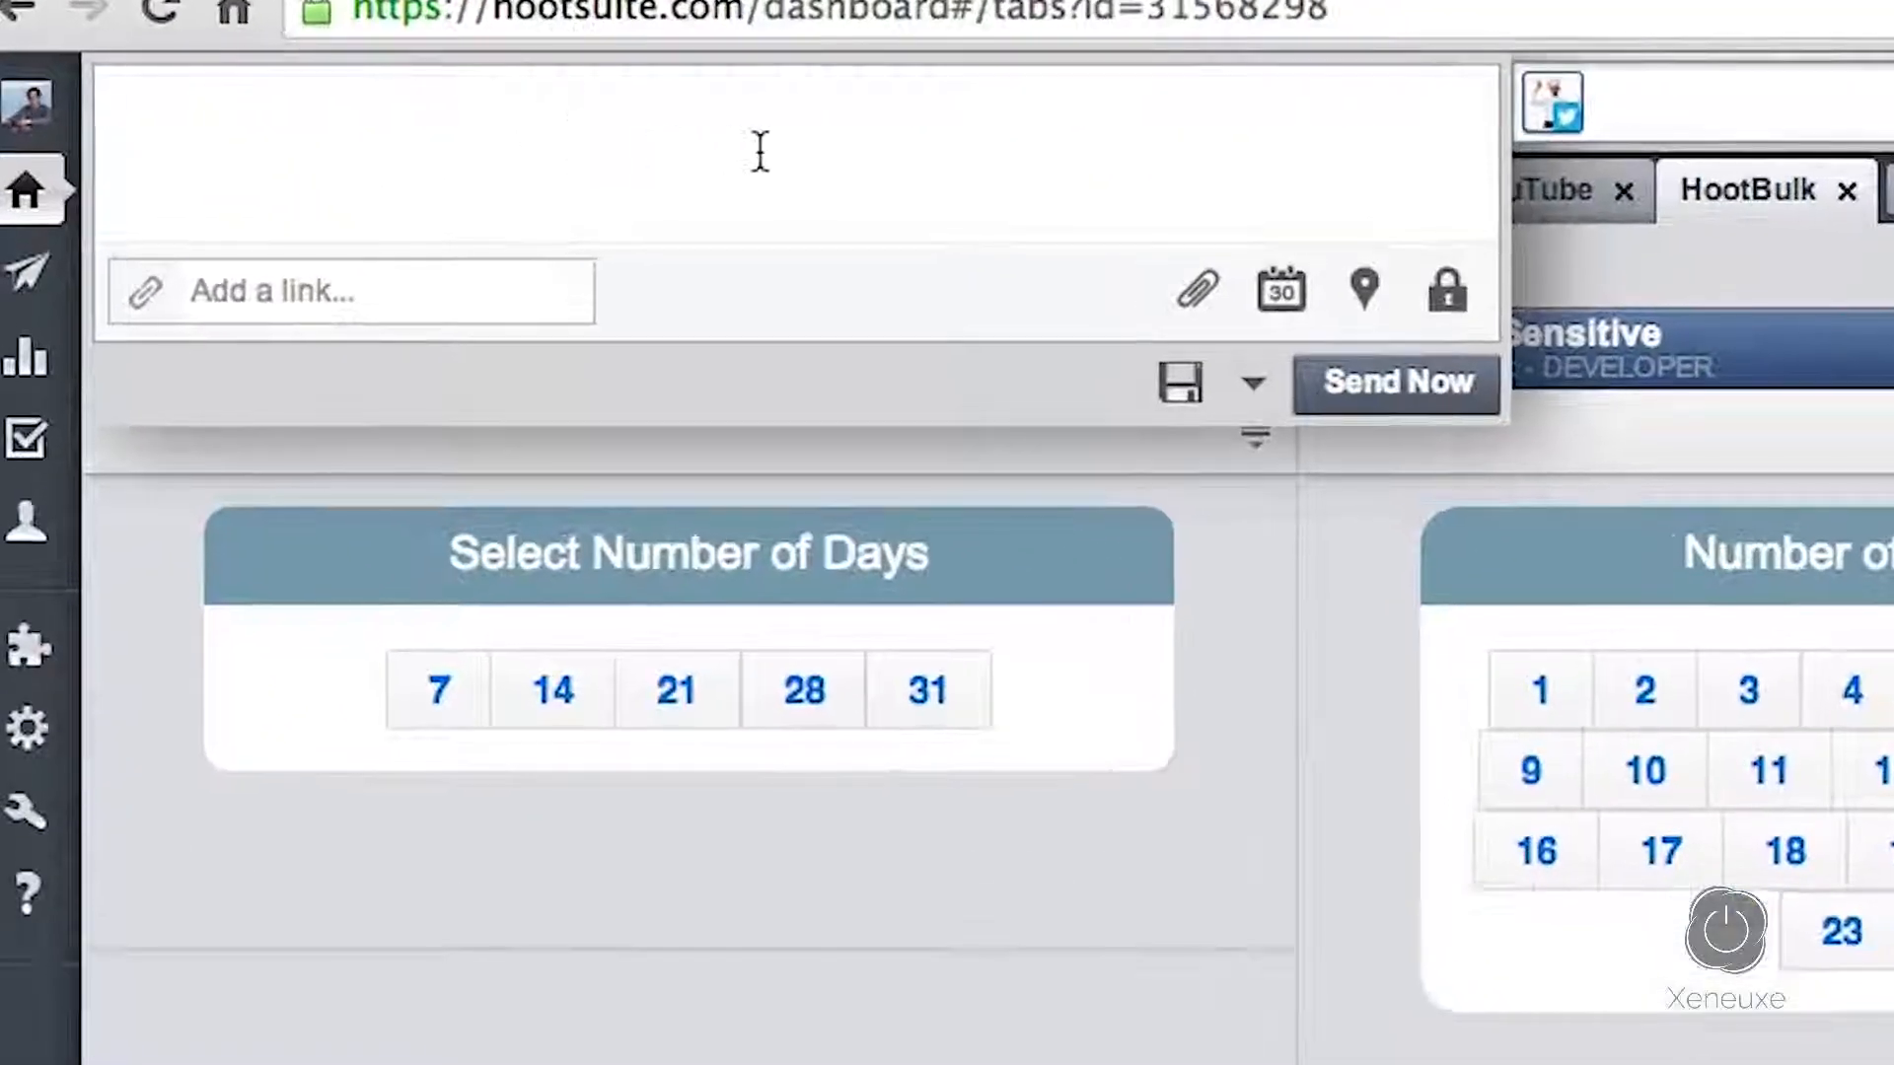
click(1285, 296)
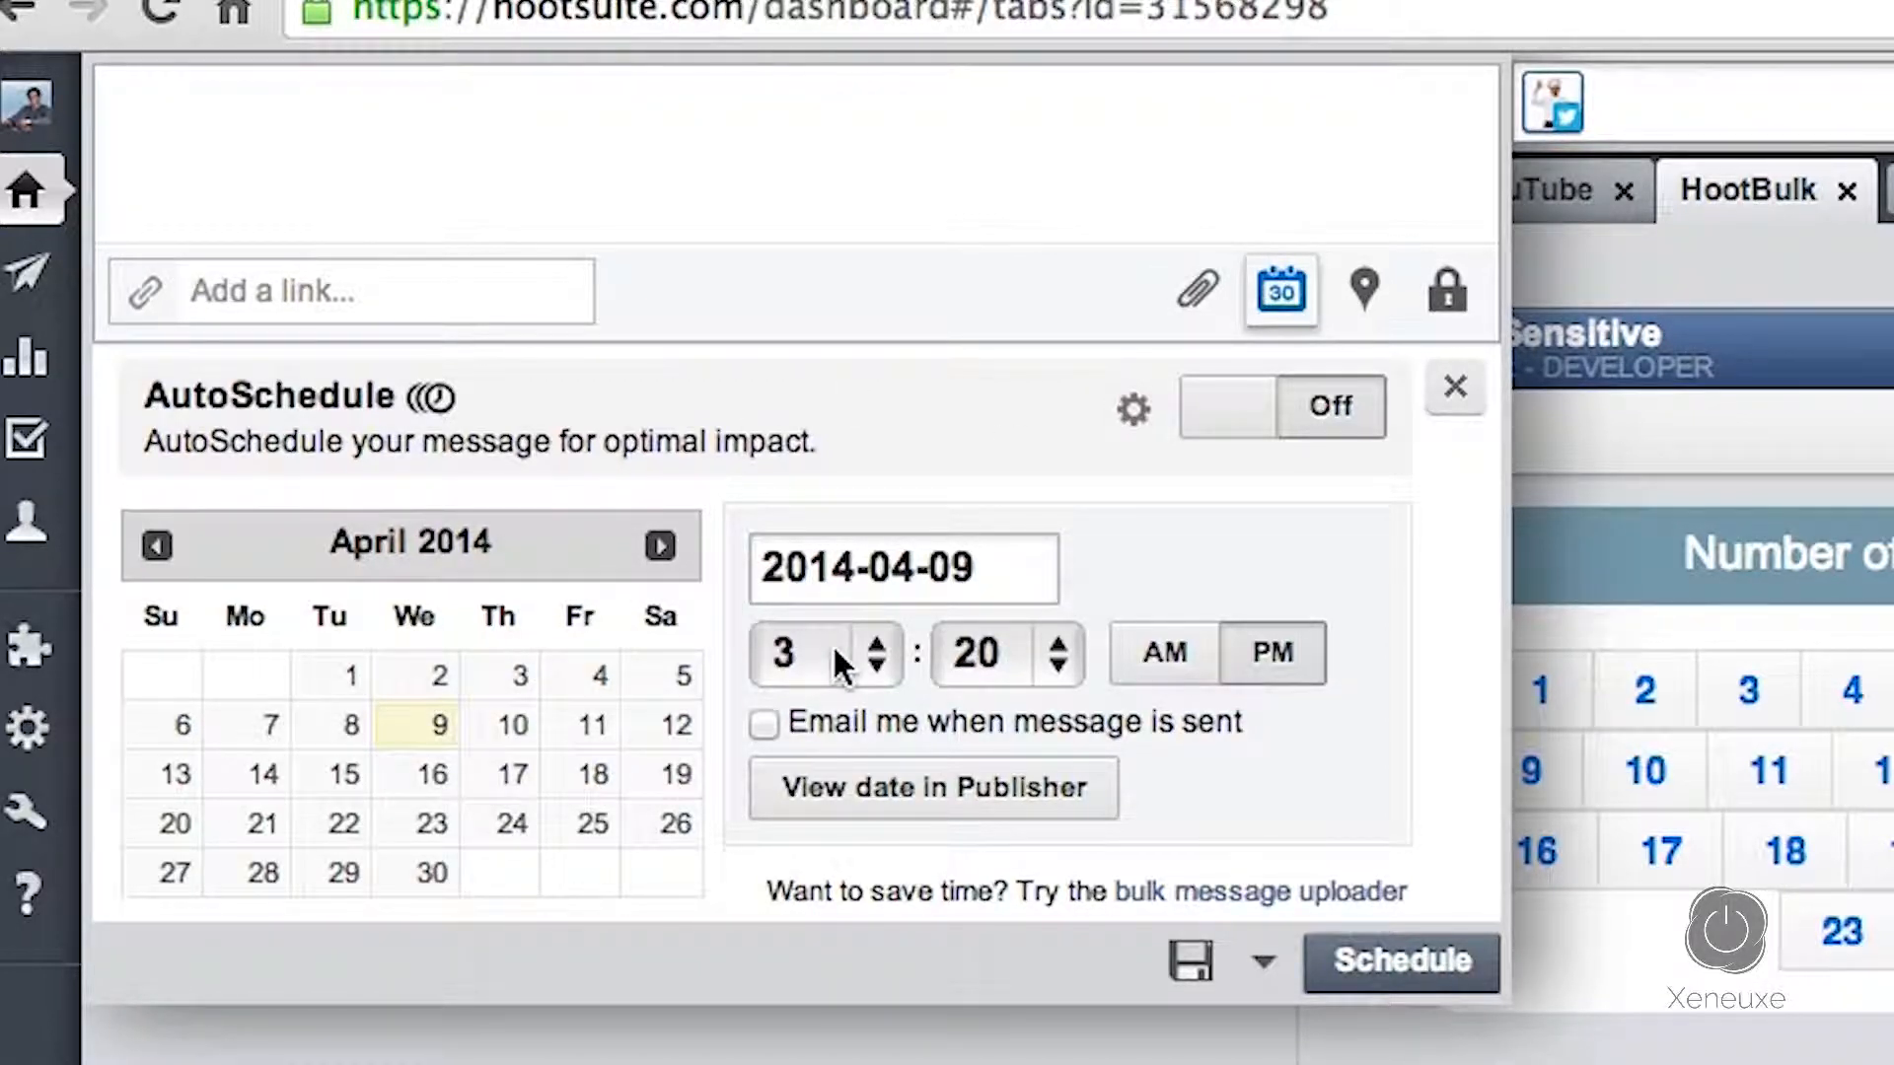
click(966, 654)
click(920, 657)
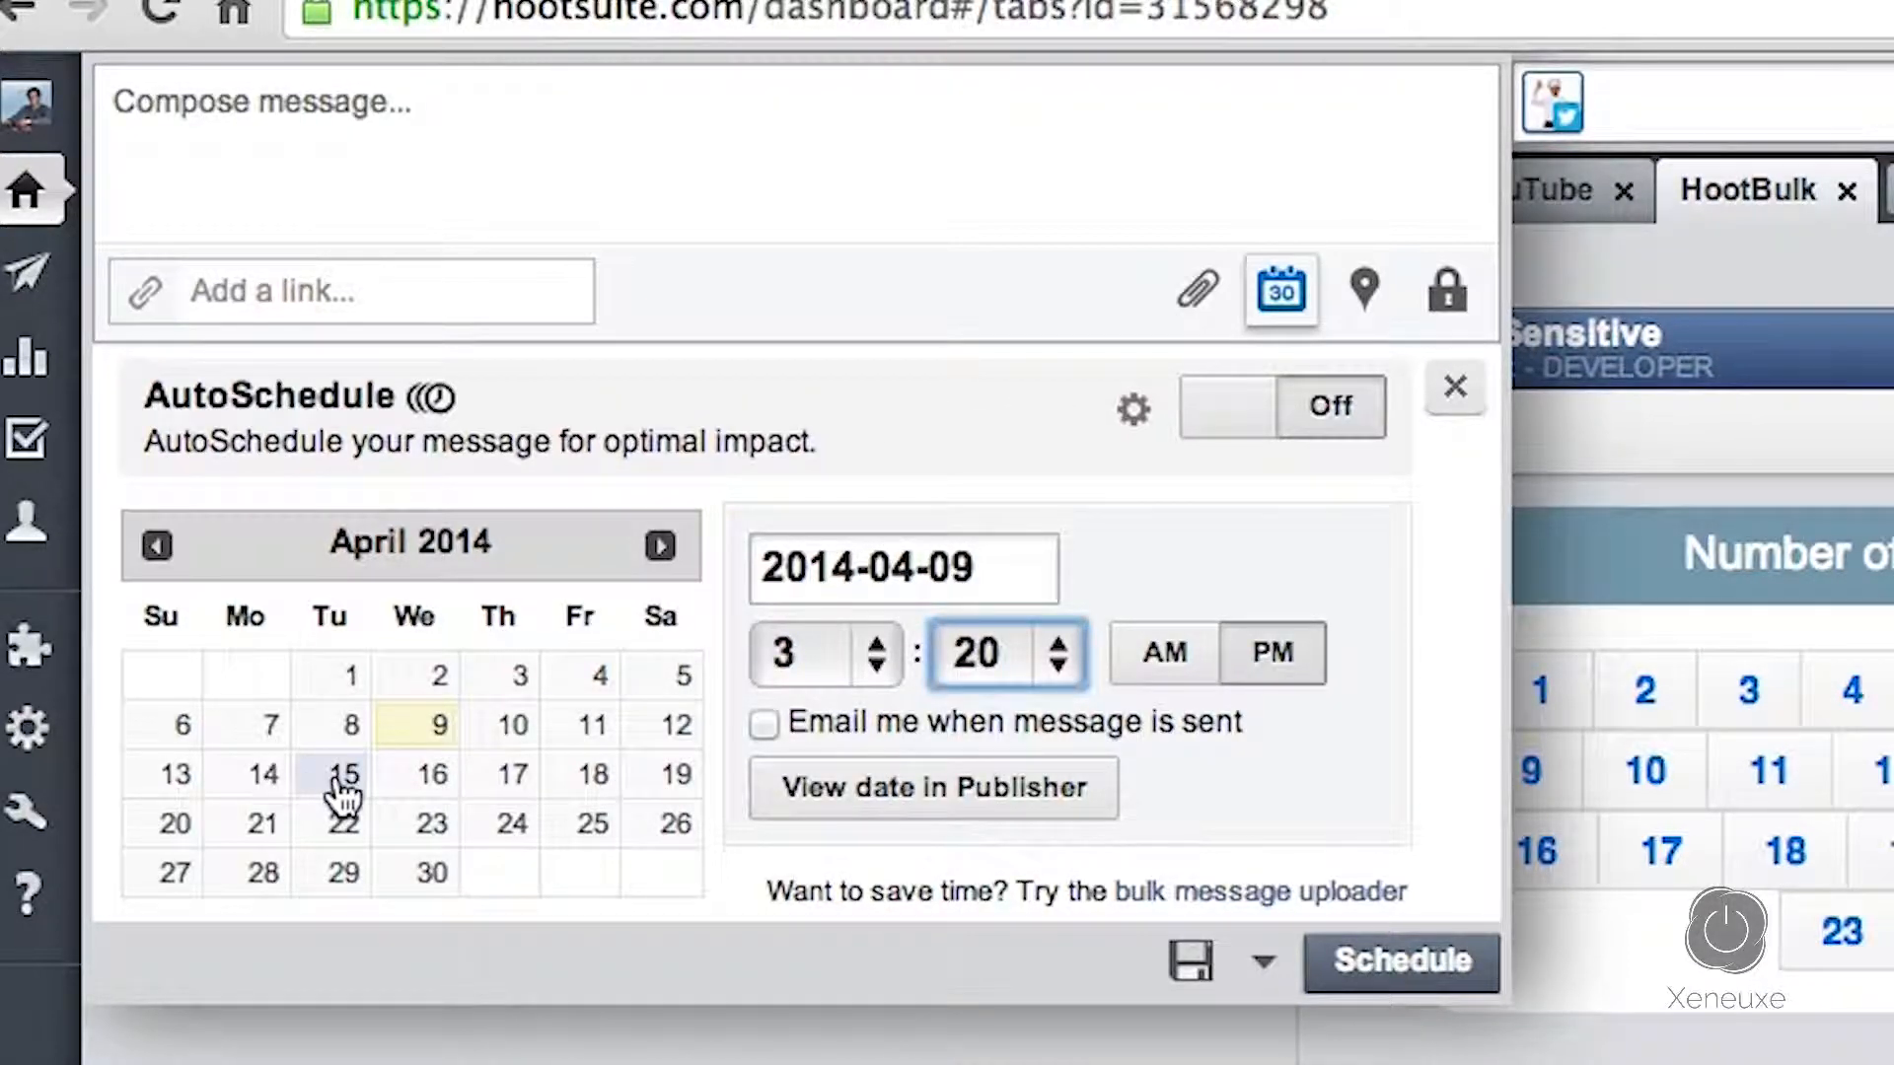
click(342, 784)
click(829, 653)
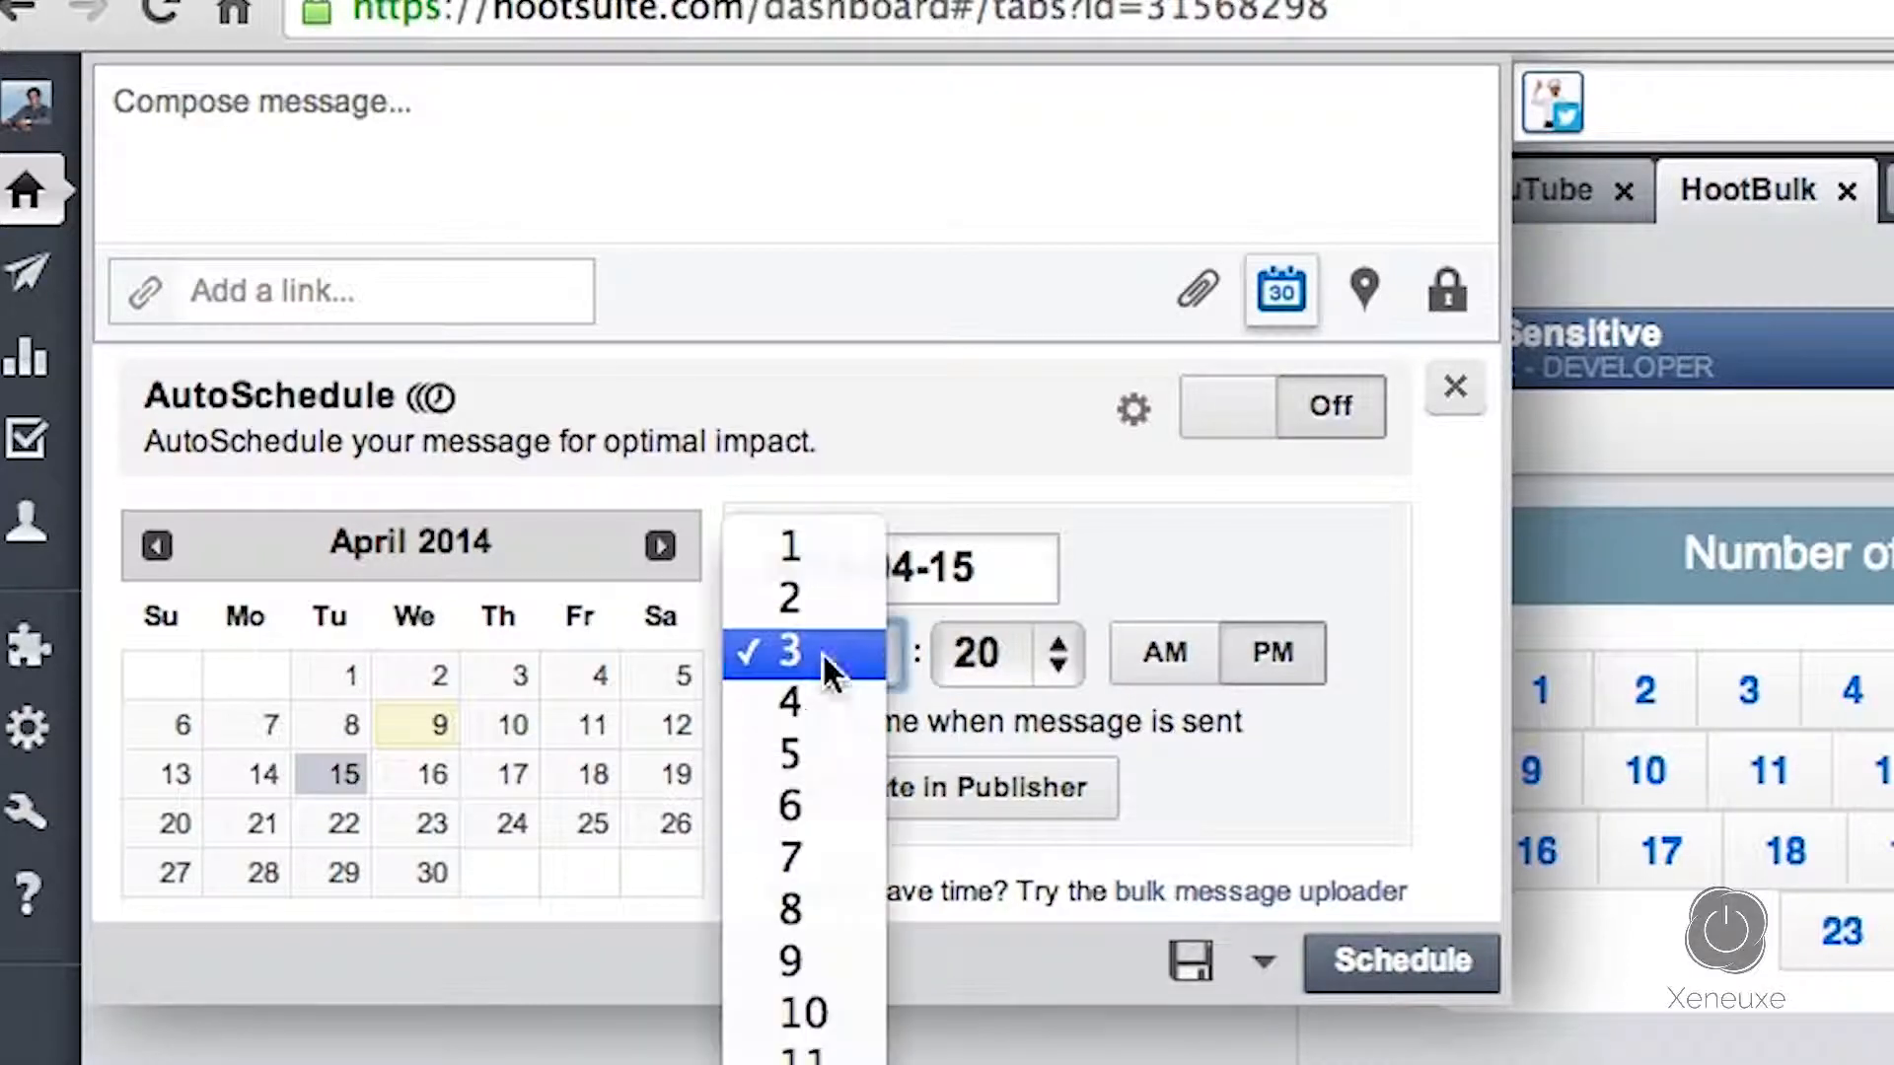
click(803, 854)
click(992, 655)
click(986, 695)
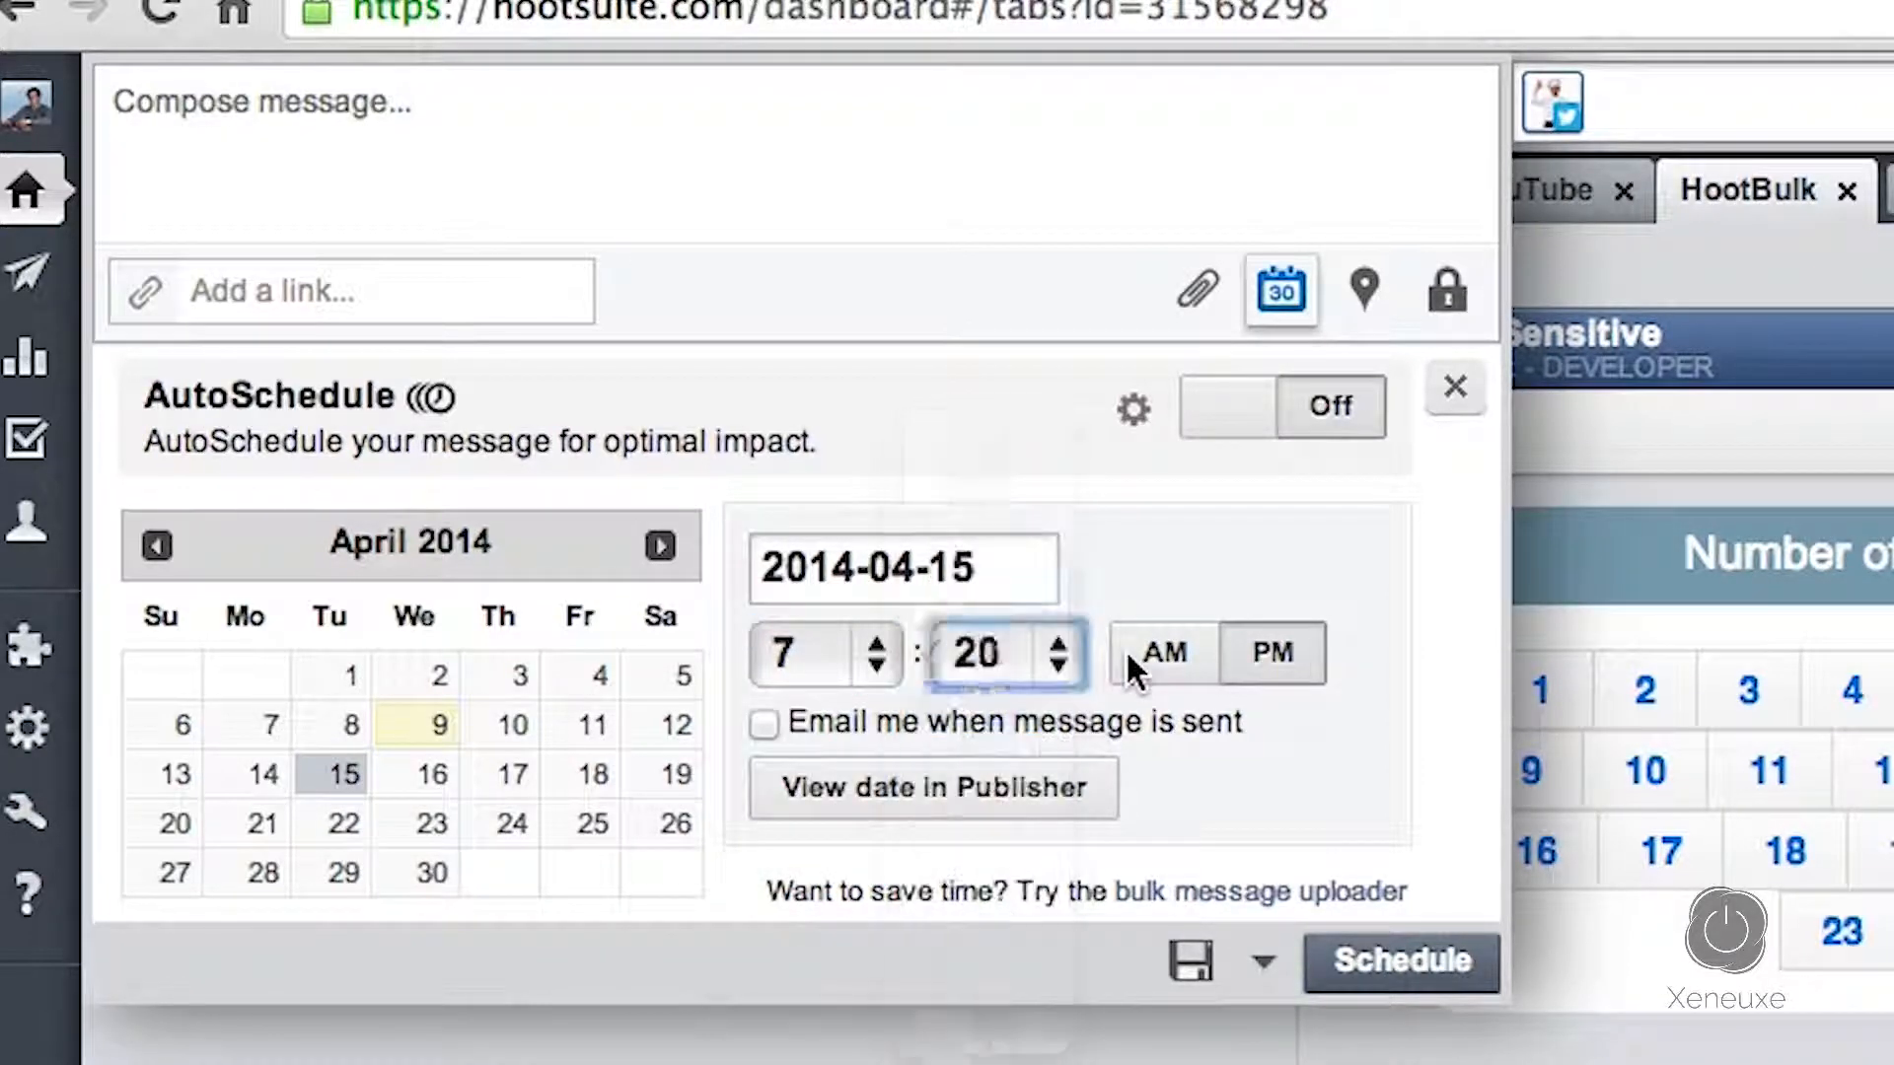
click(1166, 655)
Step: Write "Message scheduled with HootSuite", schedule the message and refresh the streams to check it in Scheduled Tweets
click(601, 126)
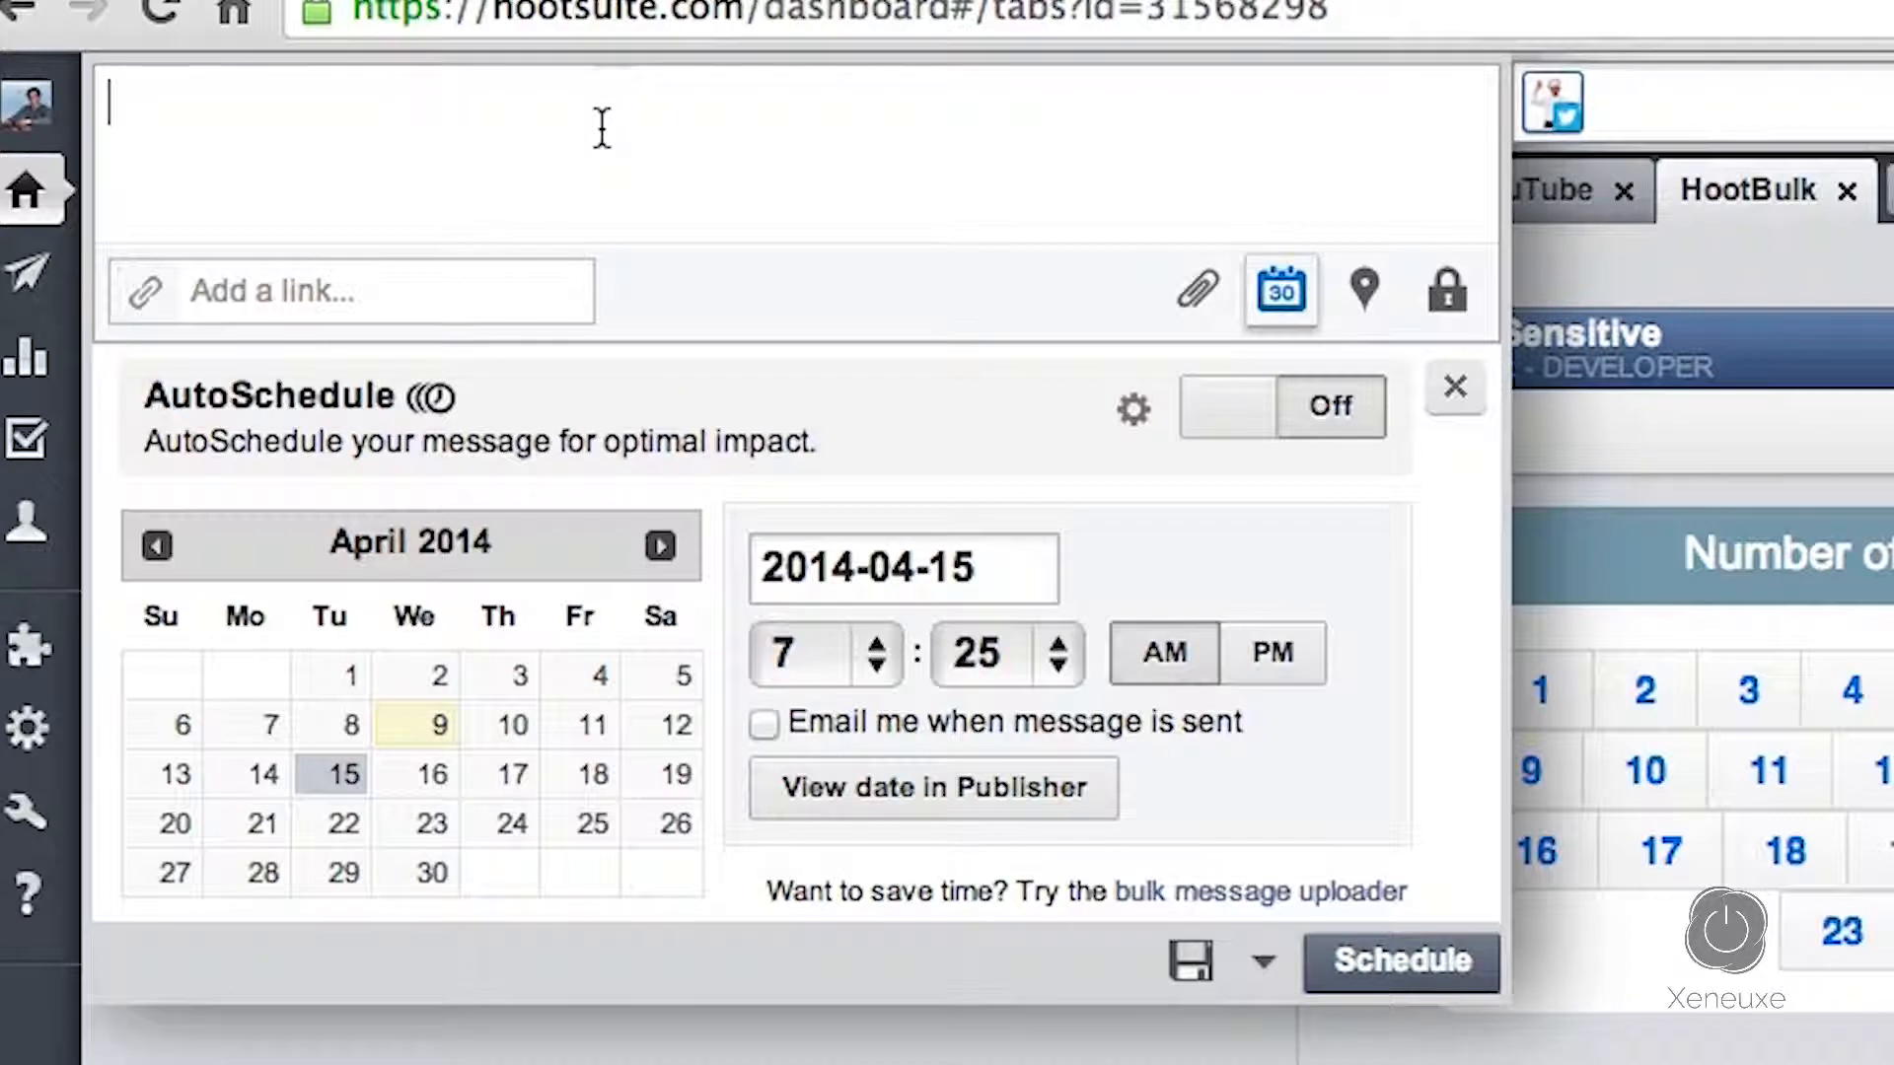
text(Message scheduled with HootSuite)
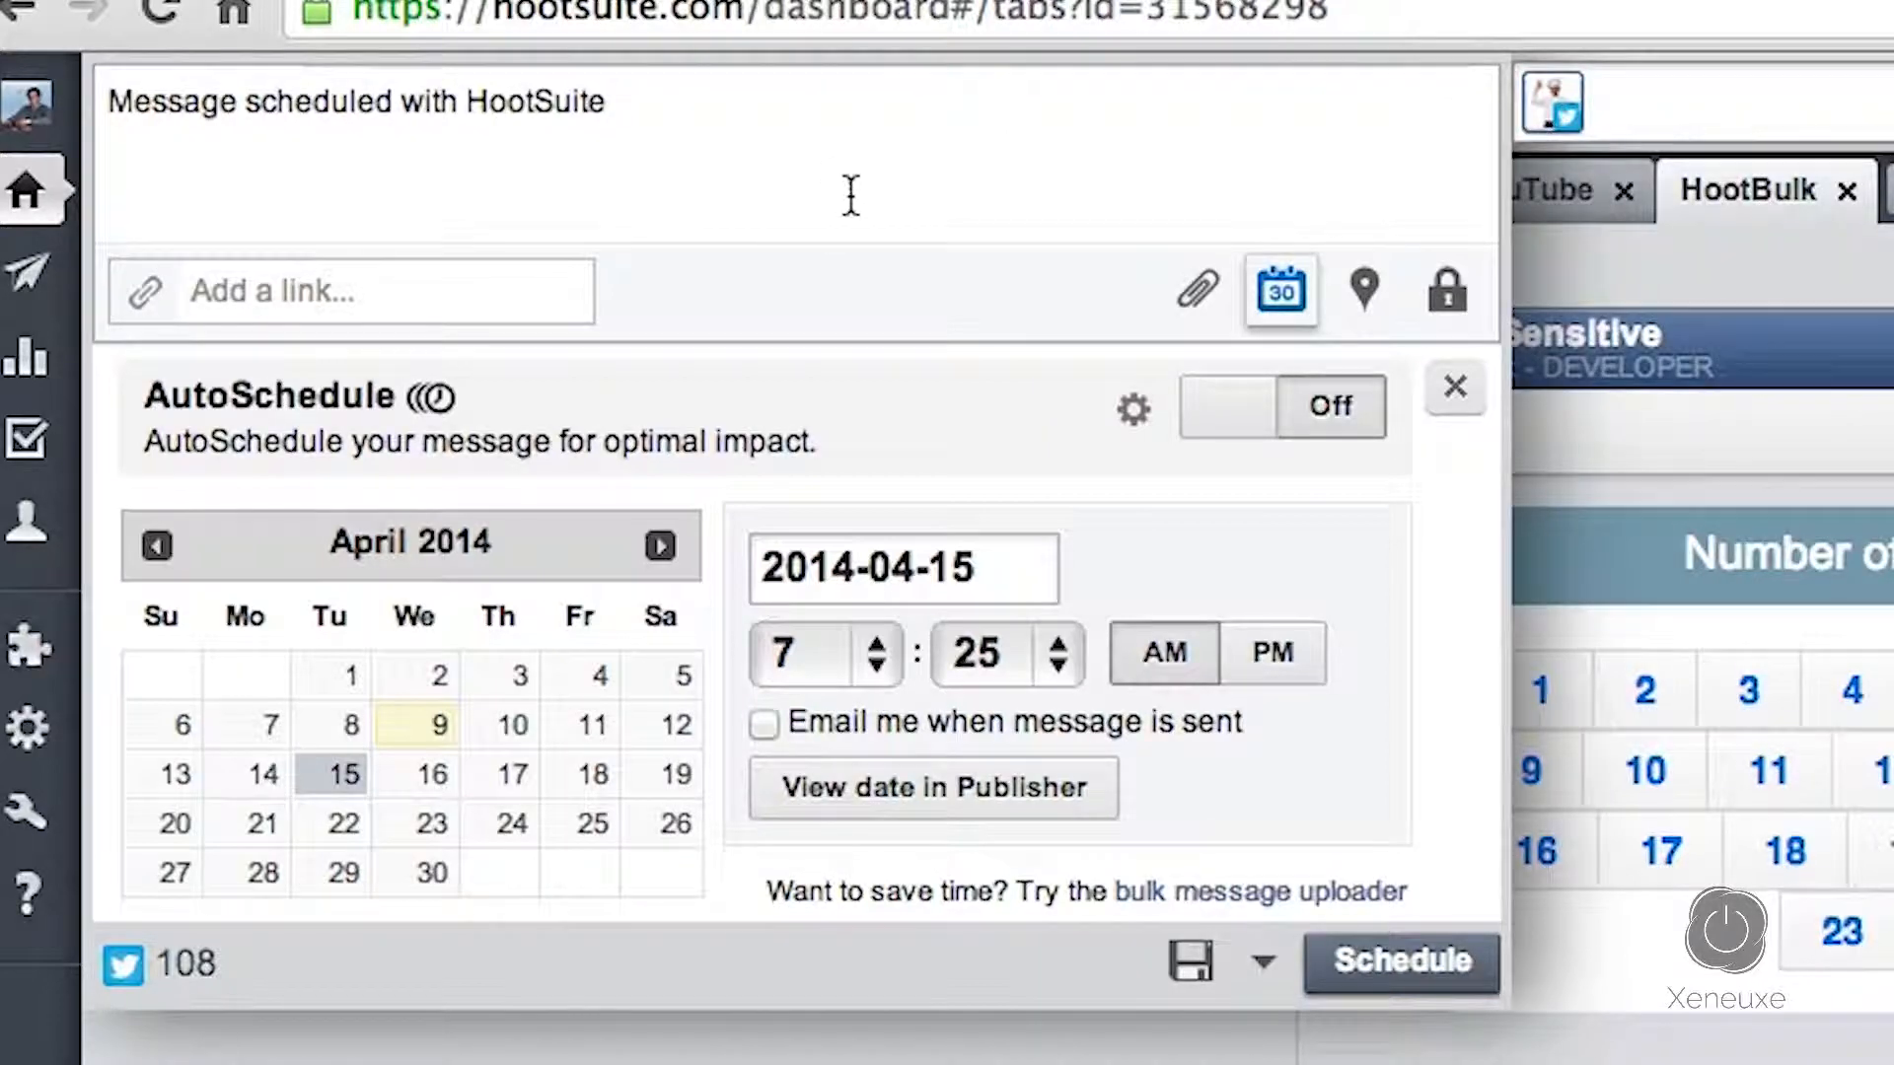
click(1388, 972)
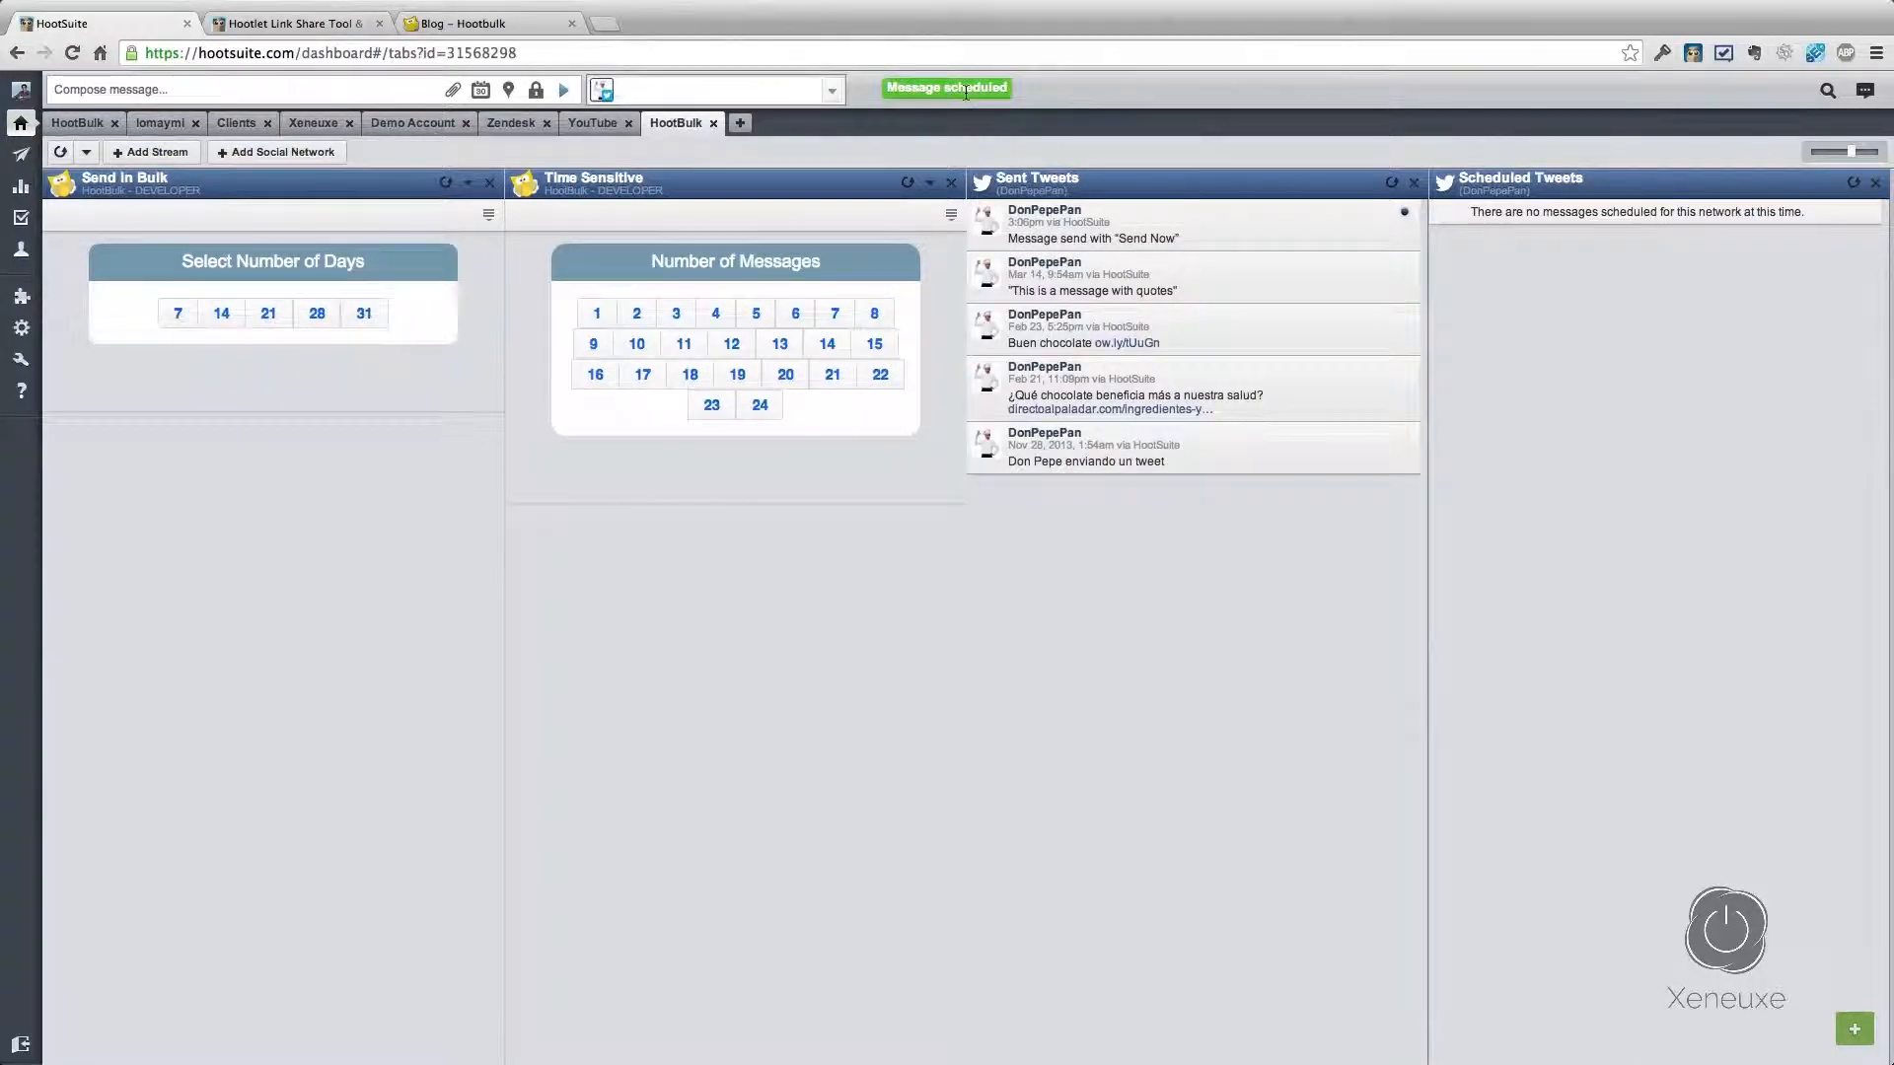
click(60, 151)
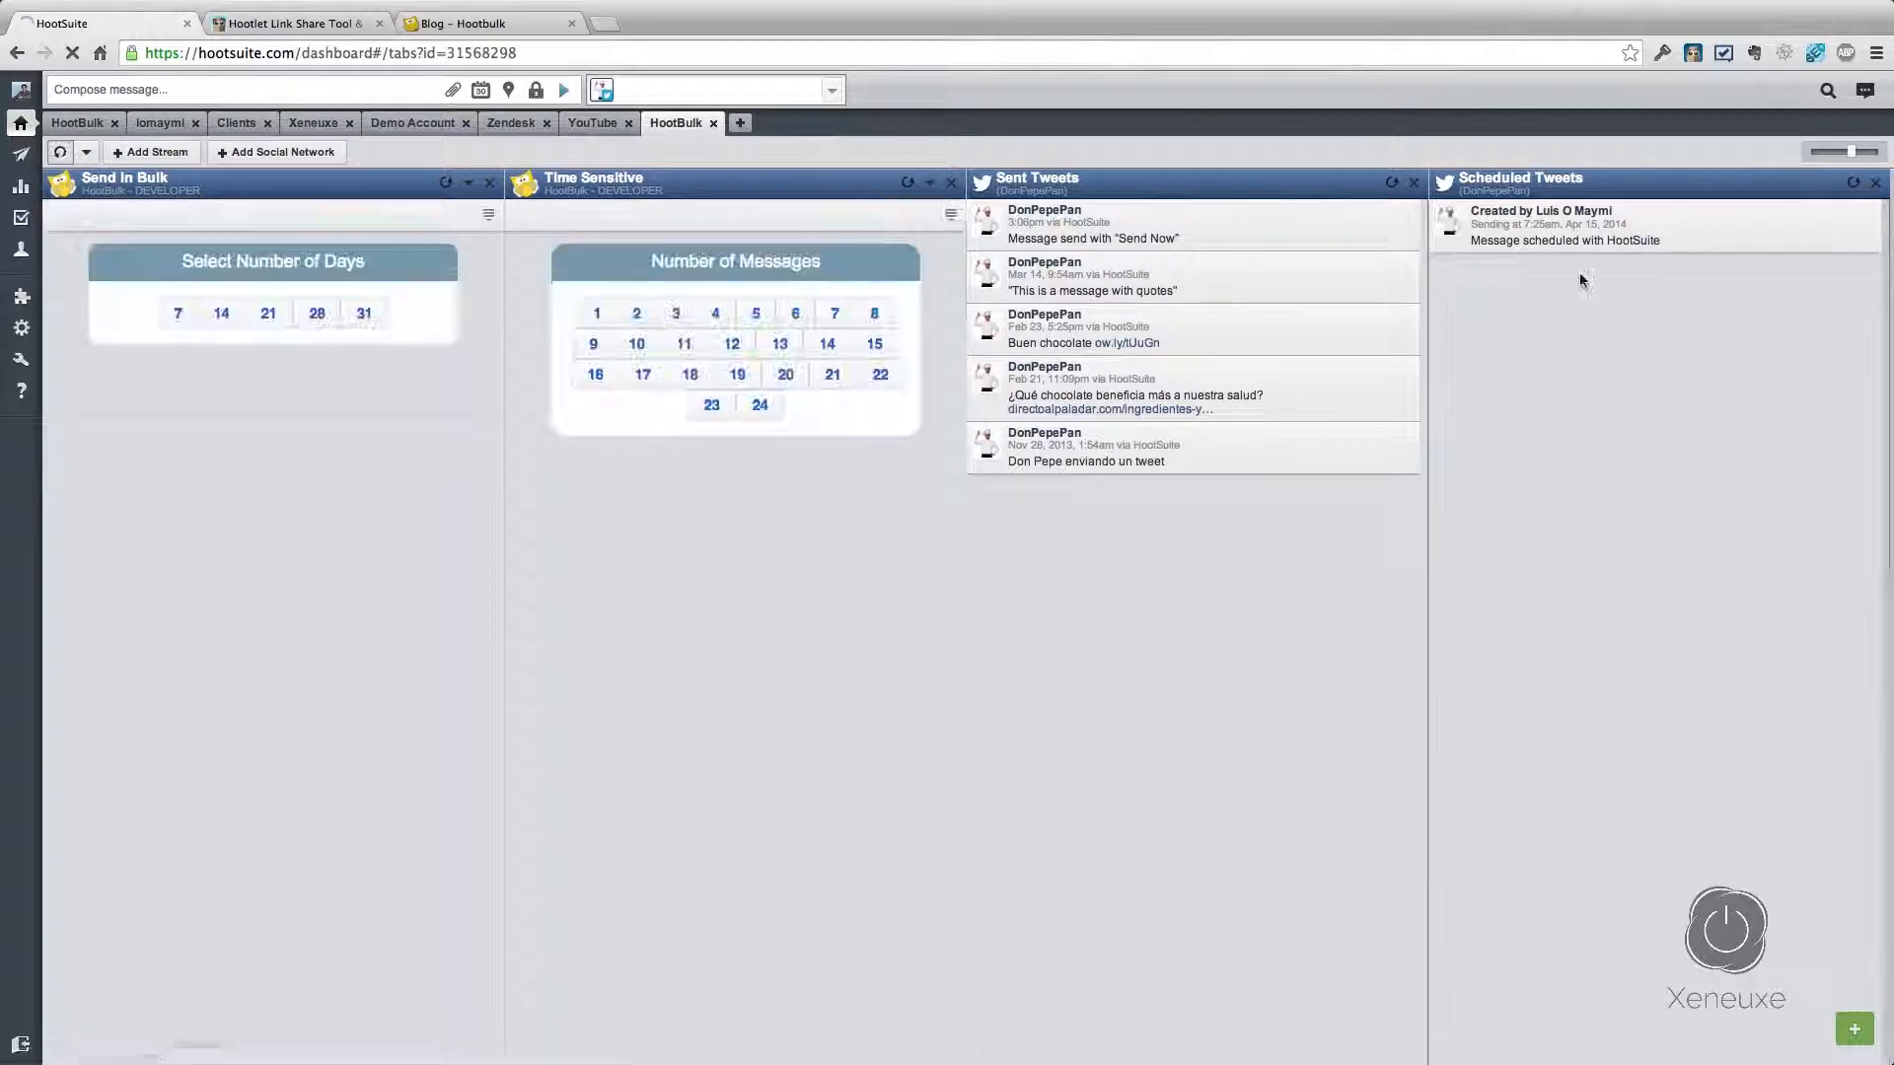
mouse_move(1585, 247)
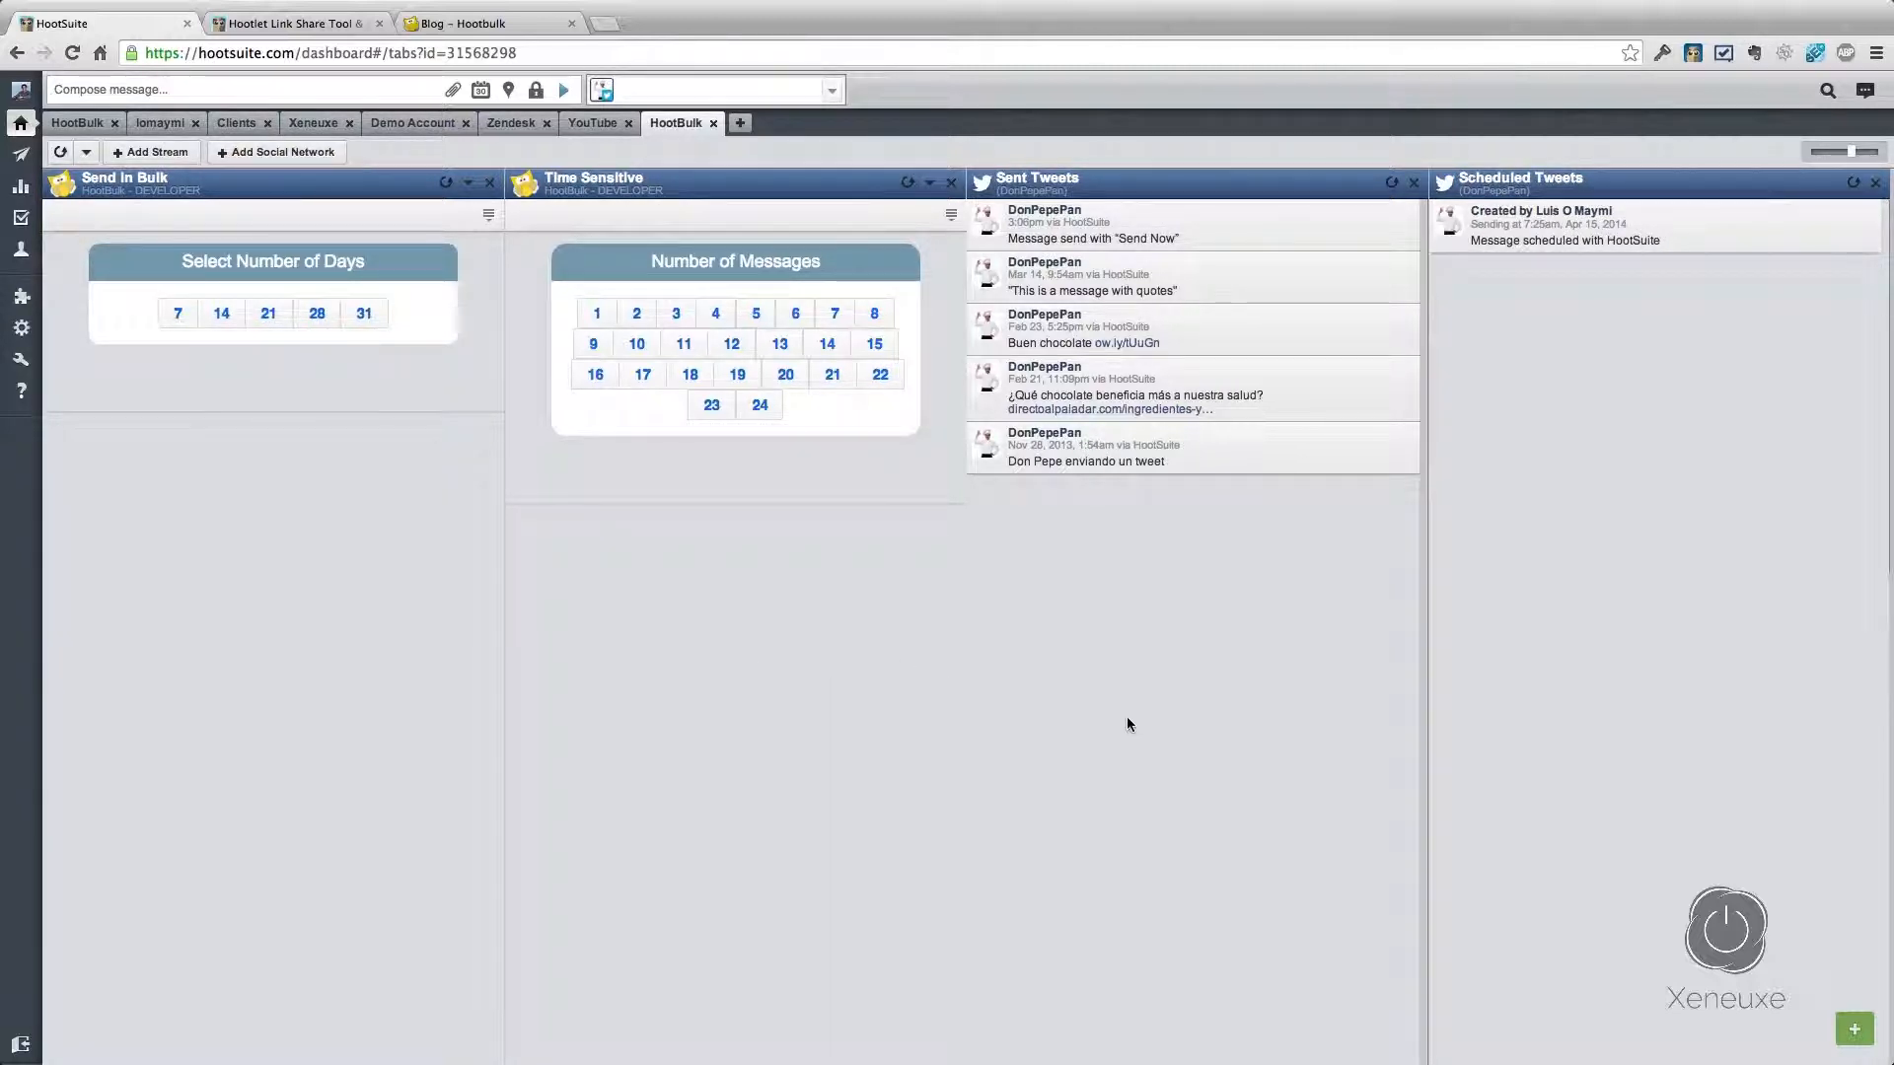
Step: Start another new message and turn on AutoSchedule in its scheduling options
click(157, 89)
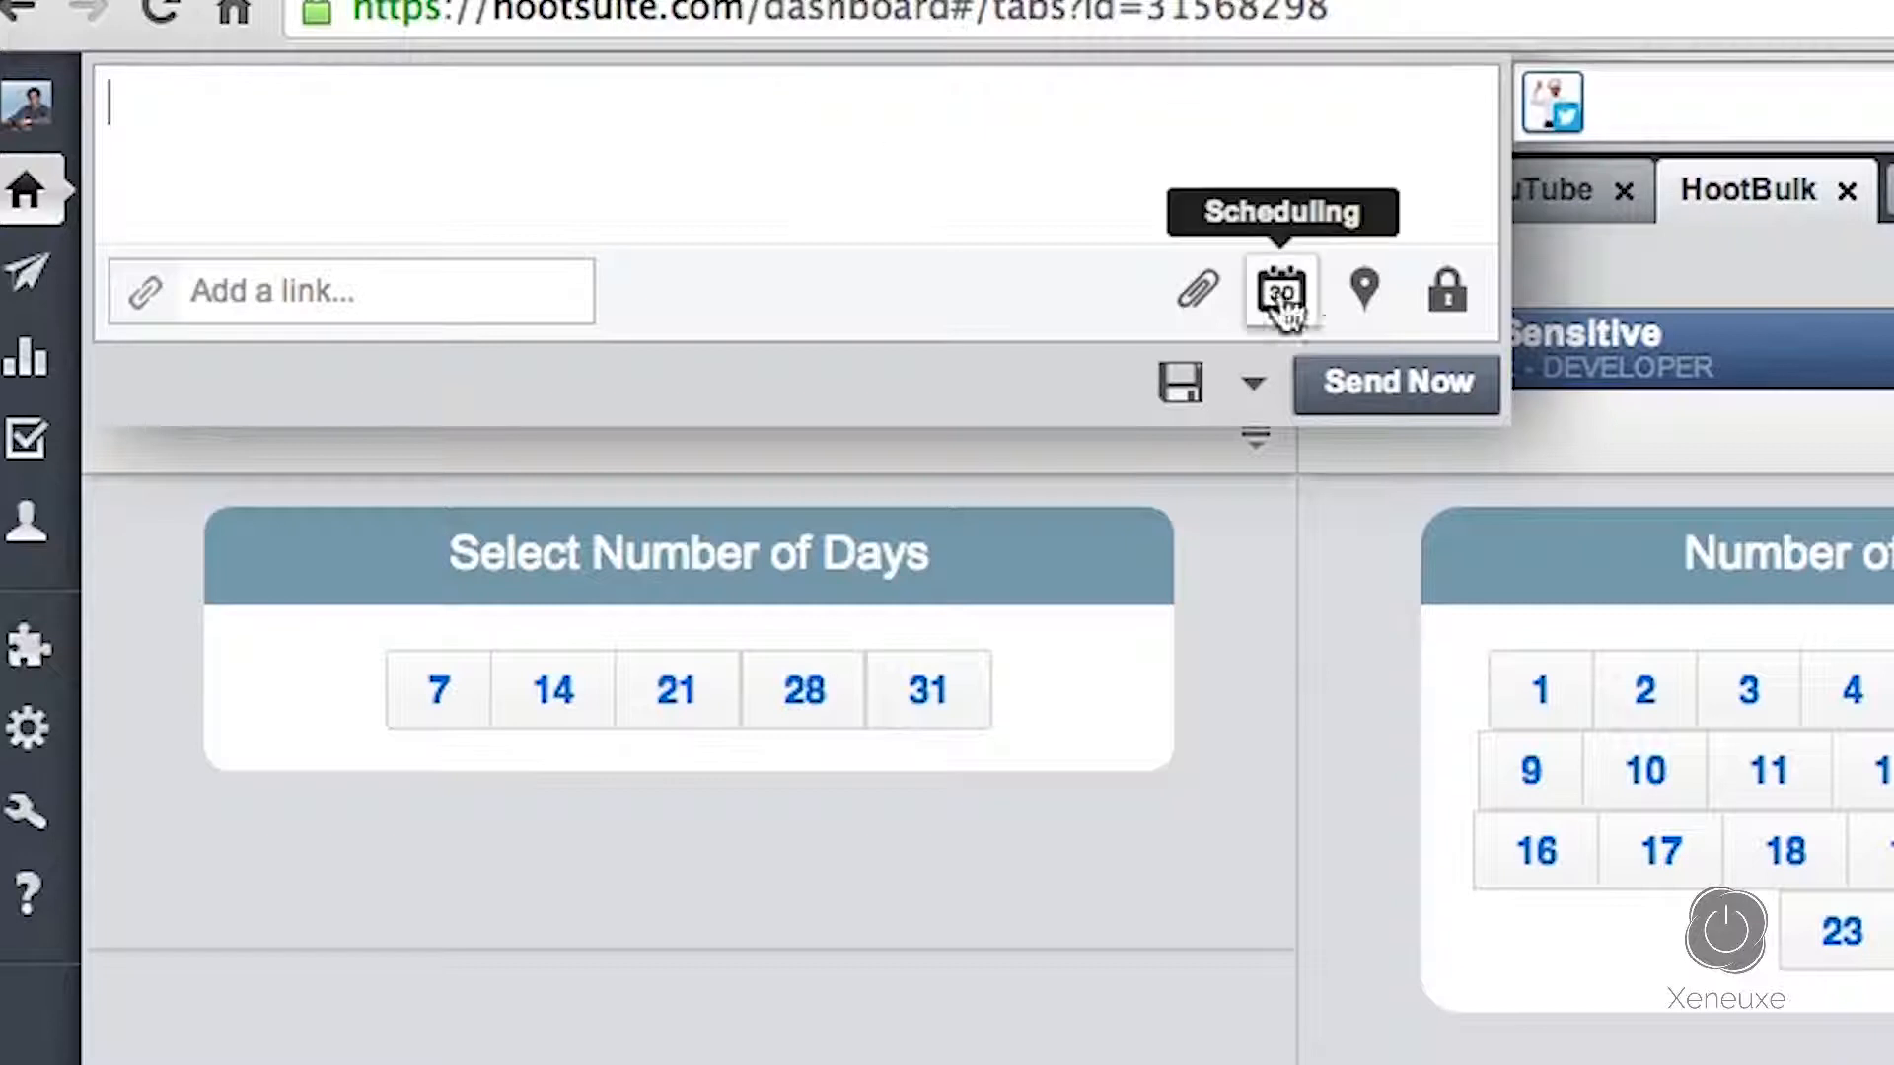
click(1281, 296)
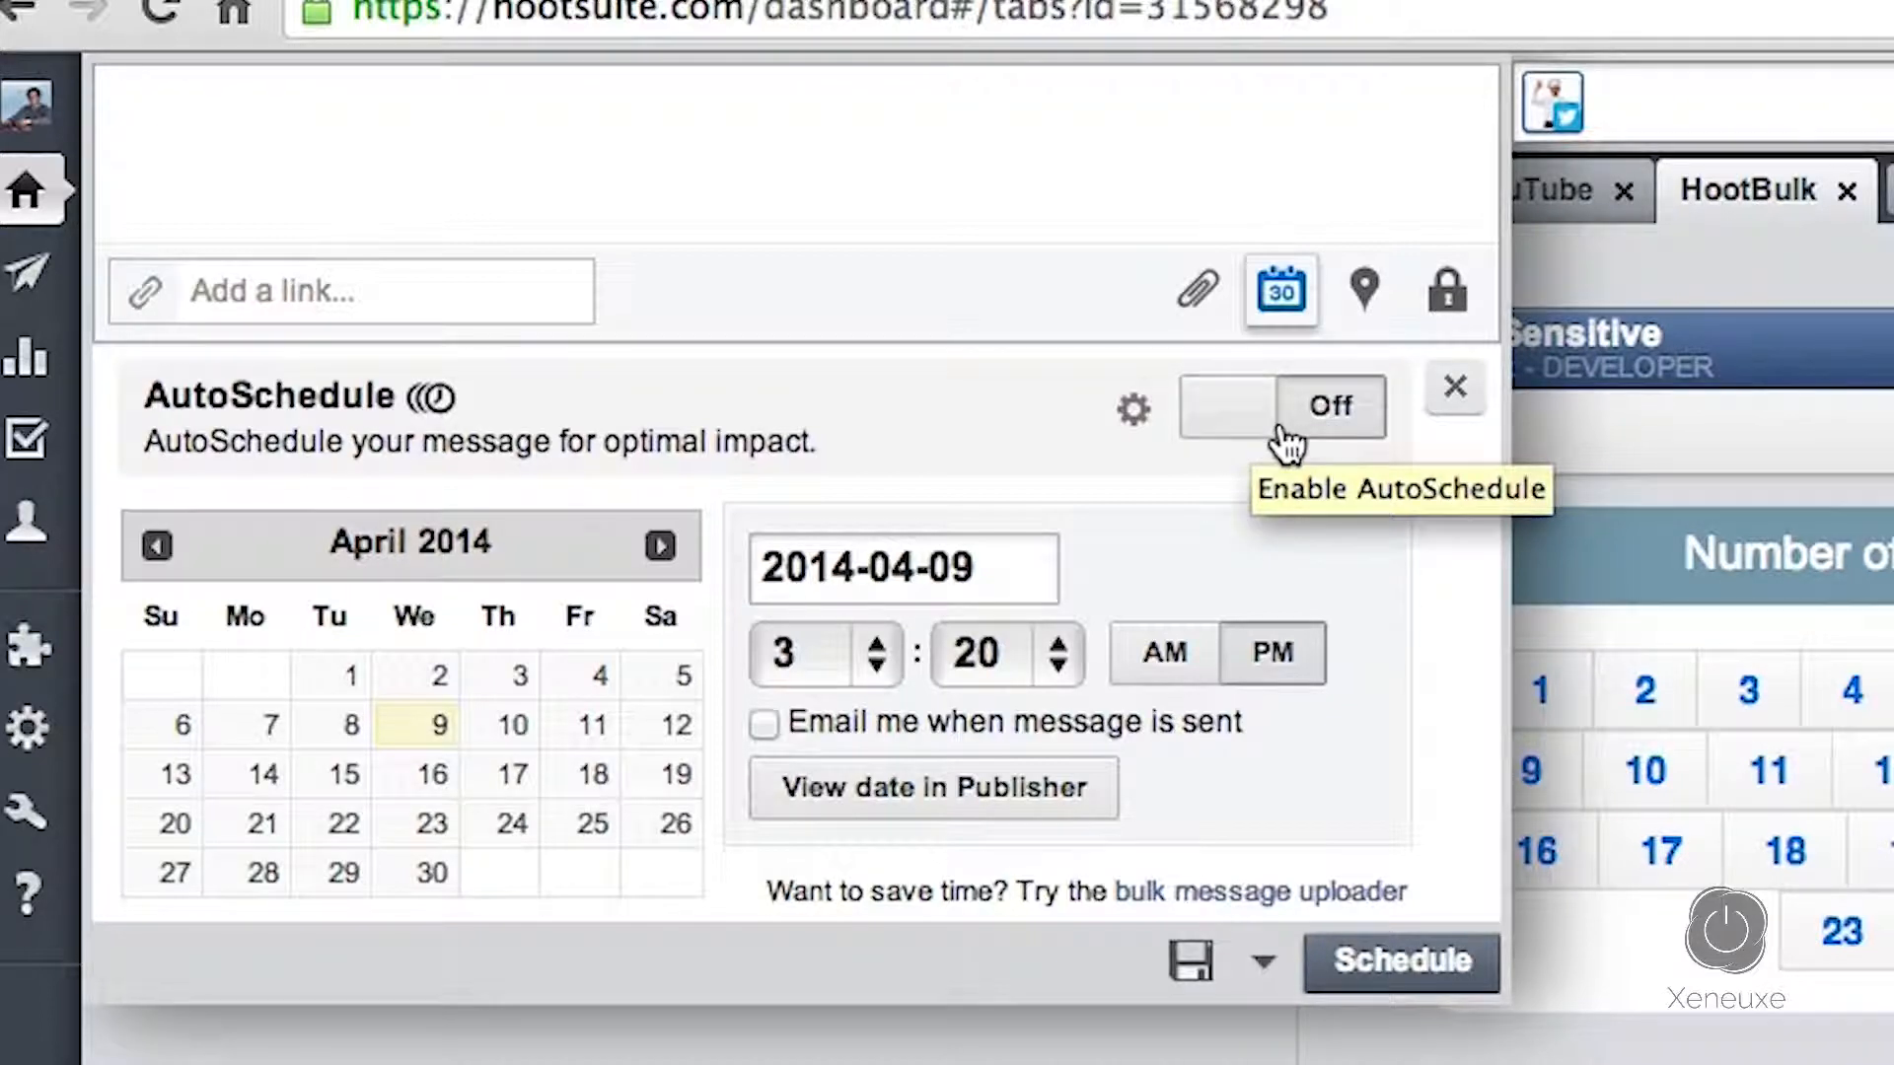
click(1232, 419)
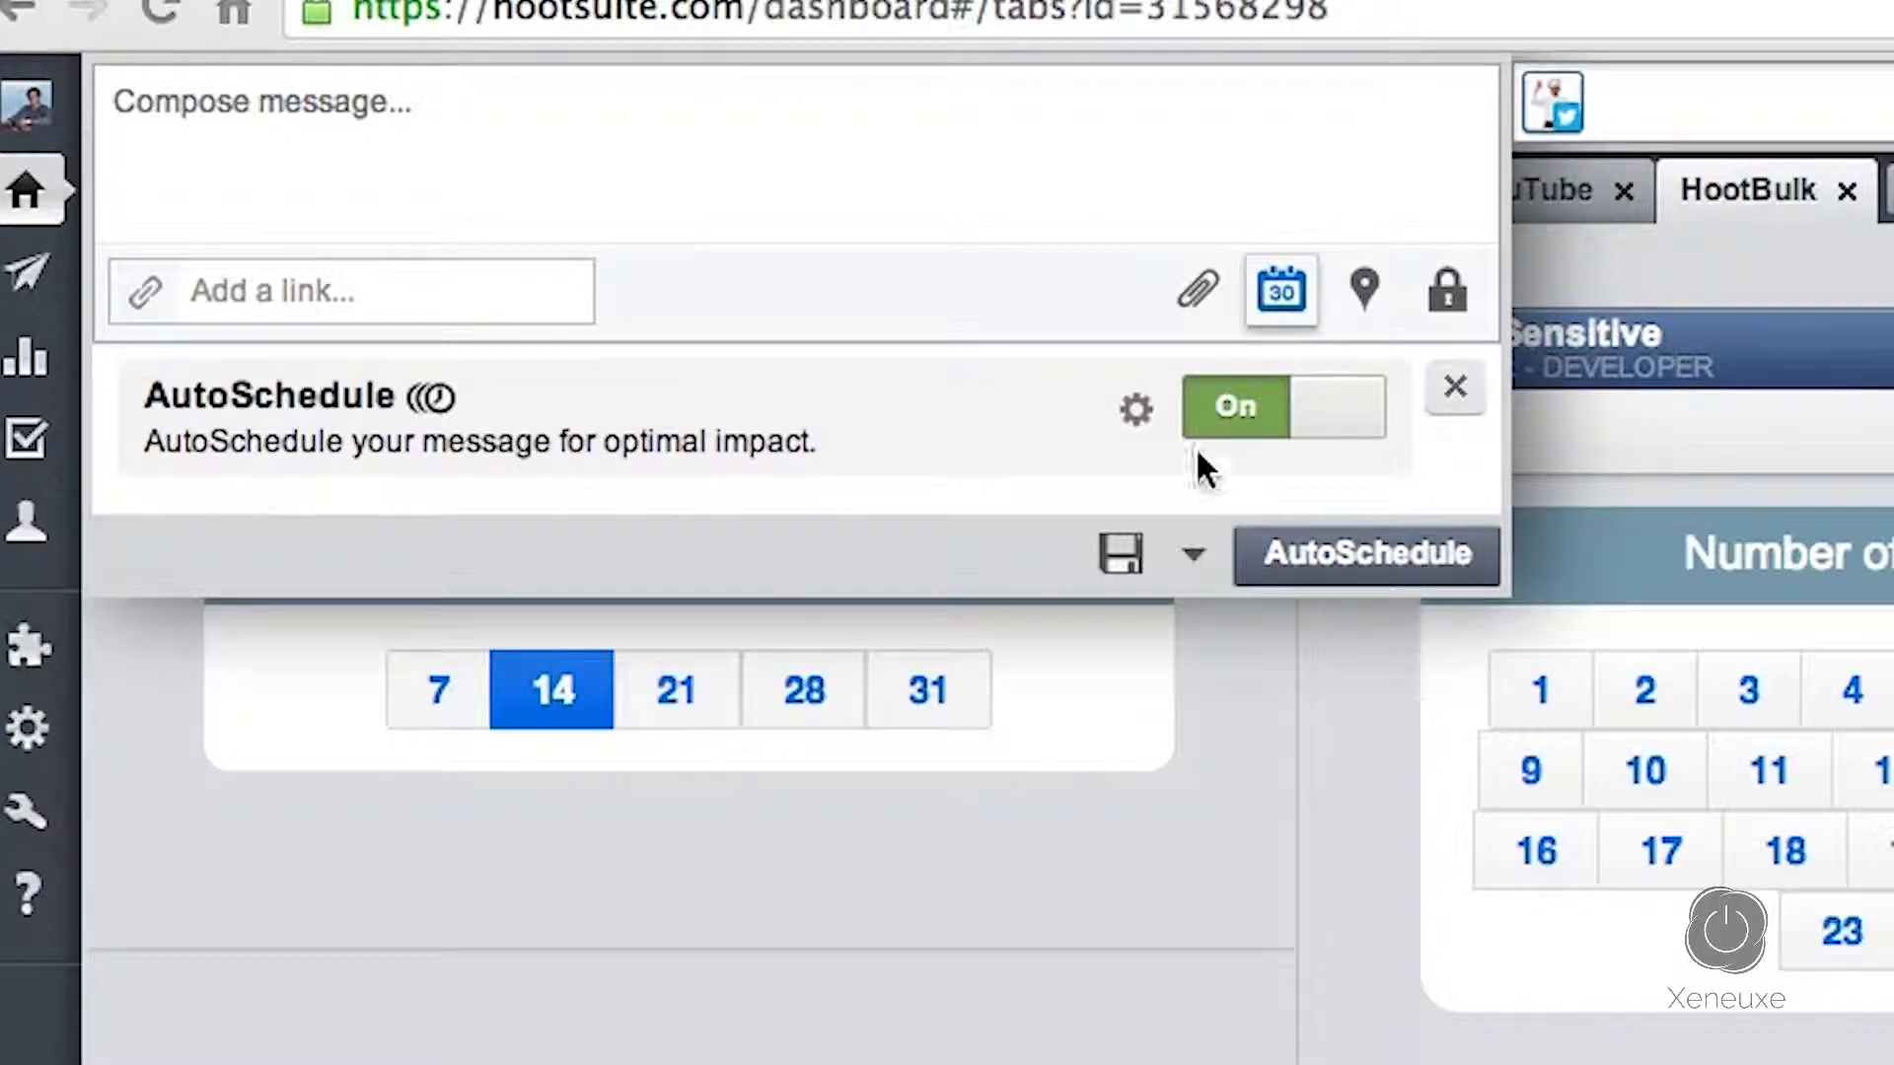
Step: Write "Auto Scheduled message", submit it with AutoSchedule and refresh the Scheduled Tweets stream
click(634, 125)
text(Auto Scheduled message)
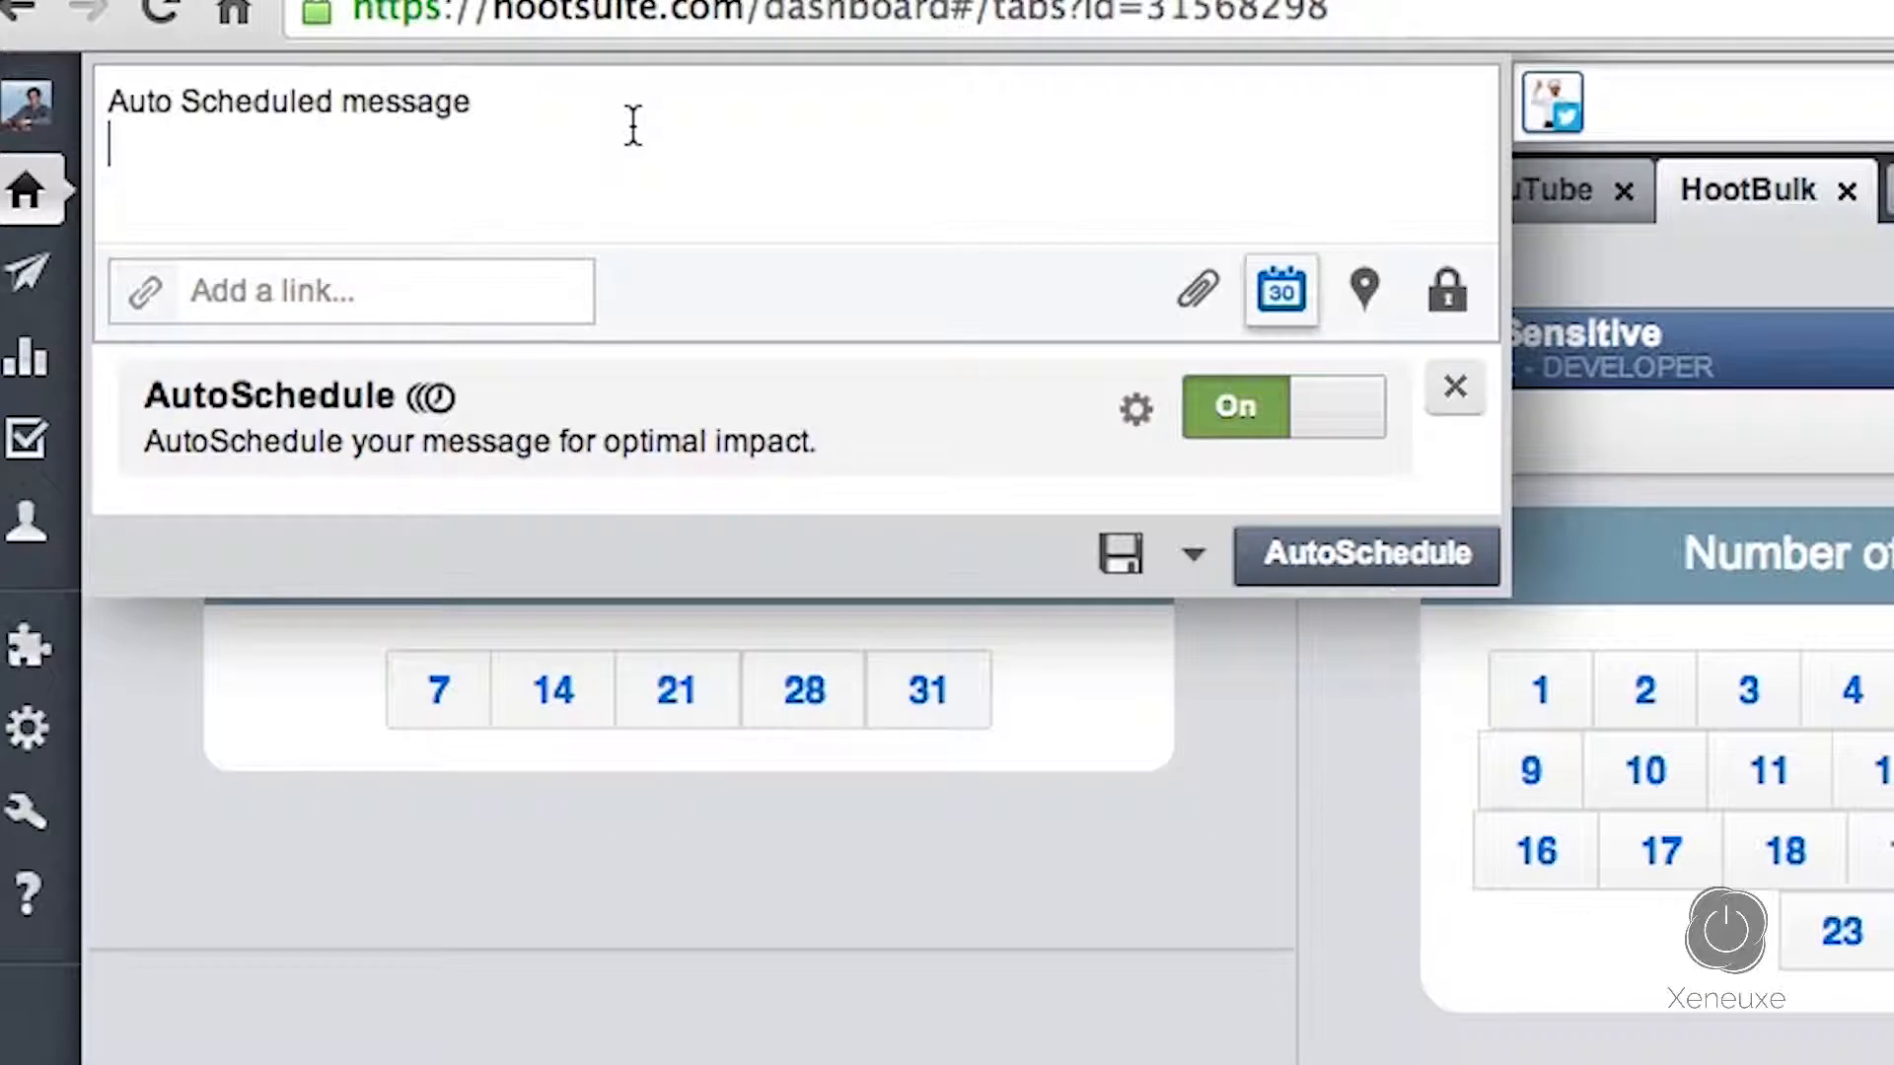
key(BackSpace)
text(\)
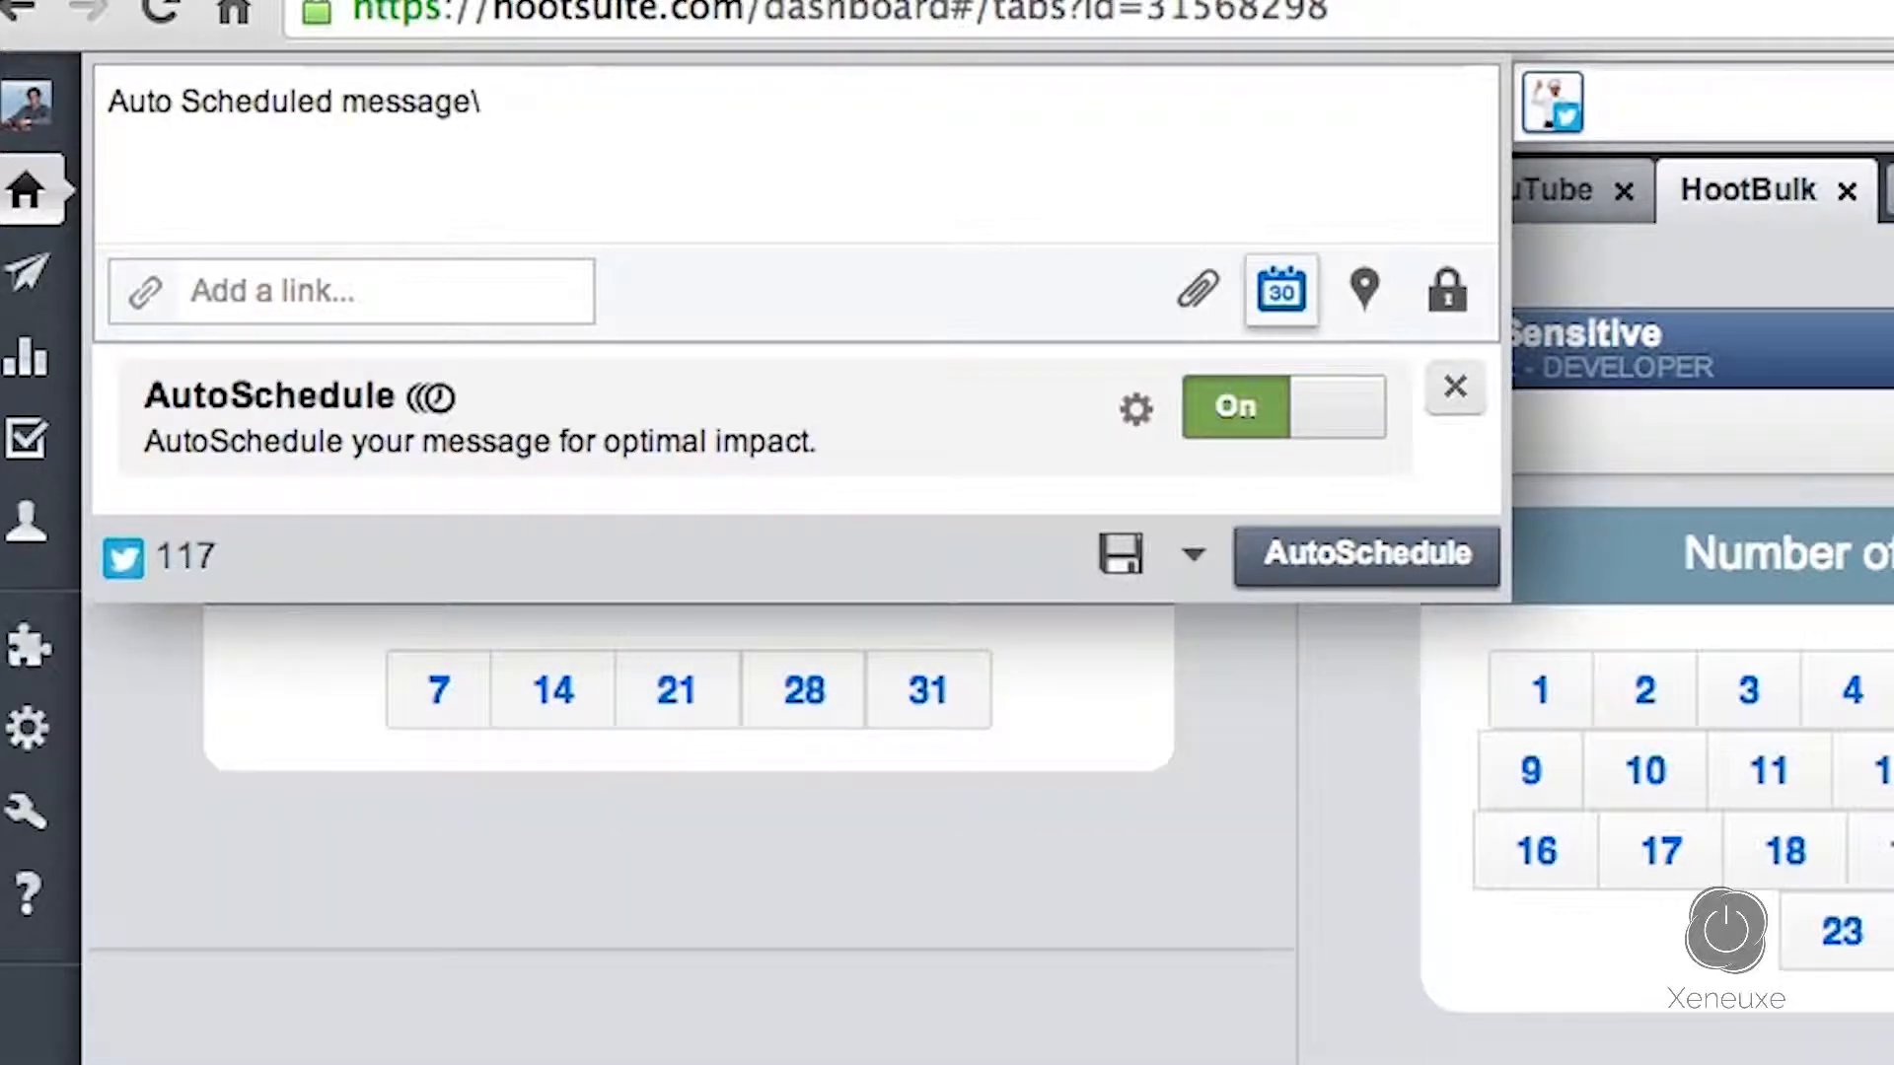
key(BackSpace)
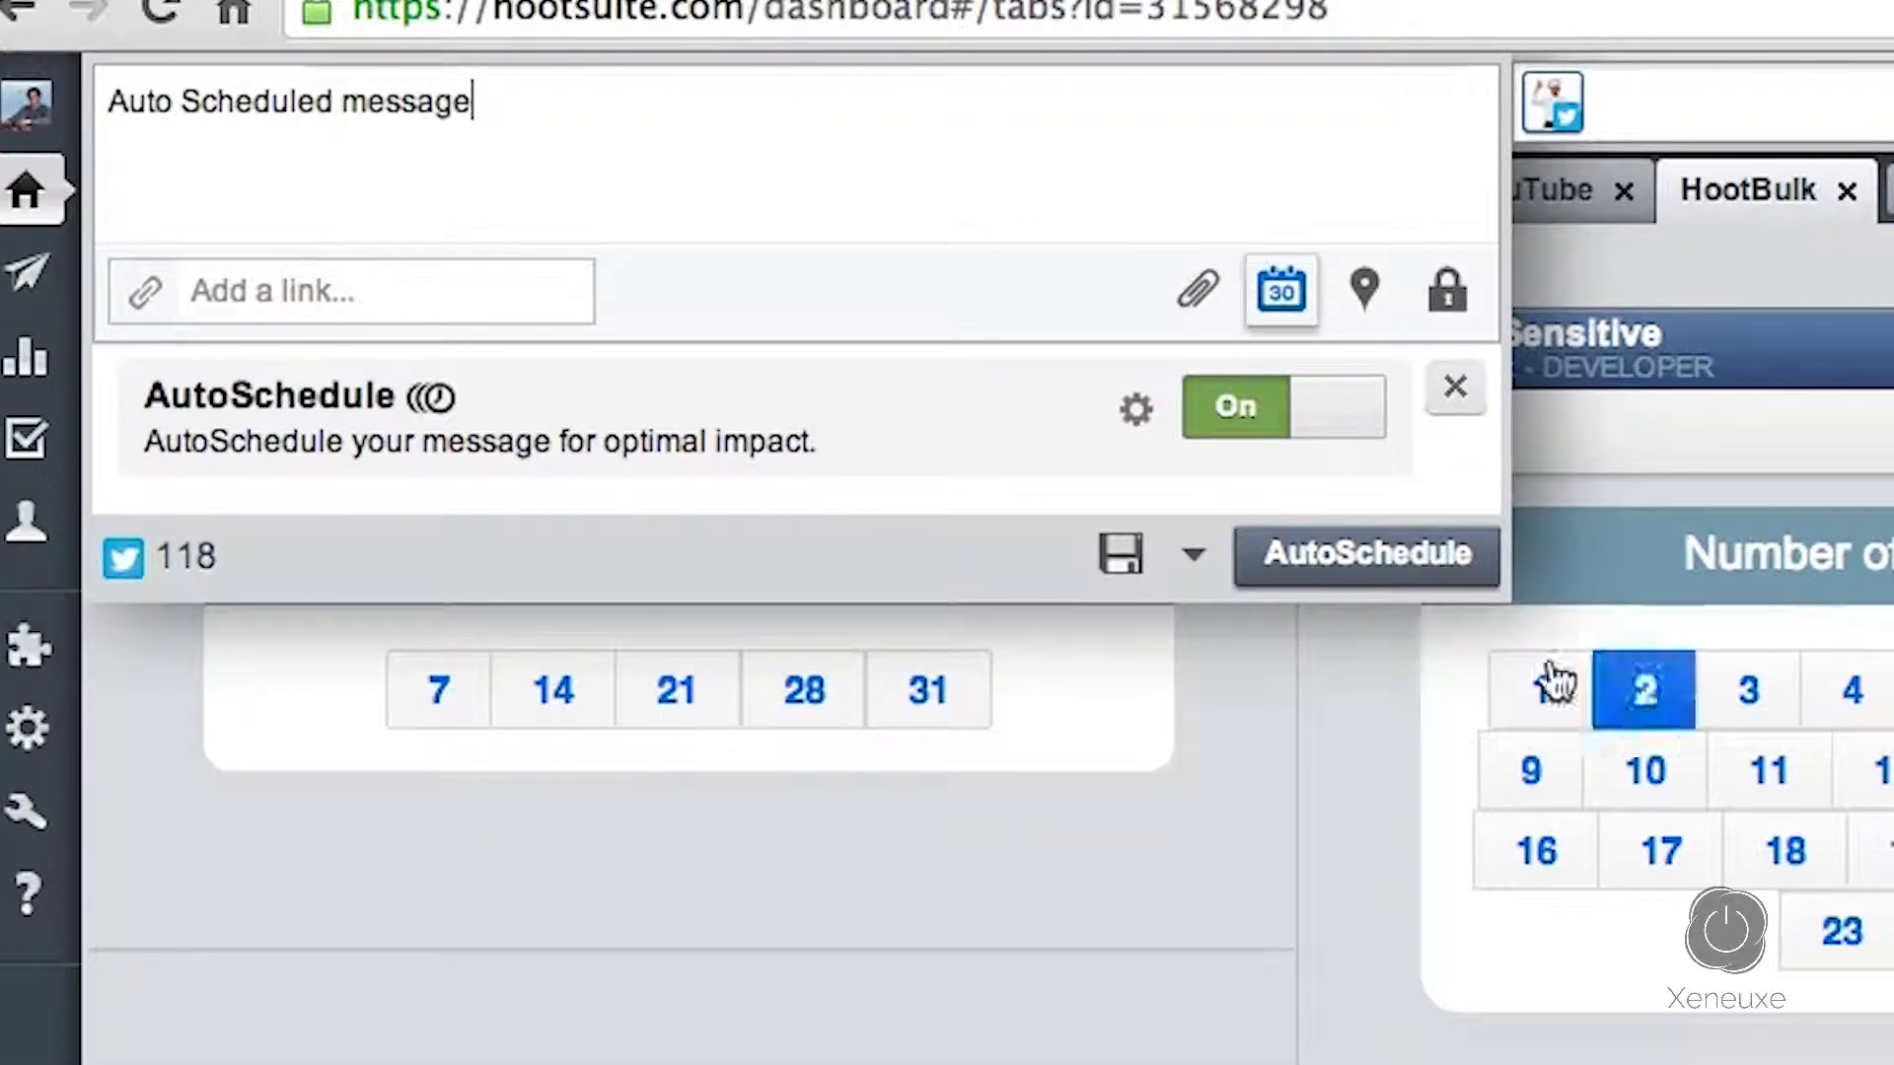
click(1400, 557)
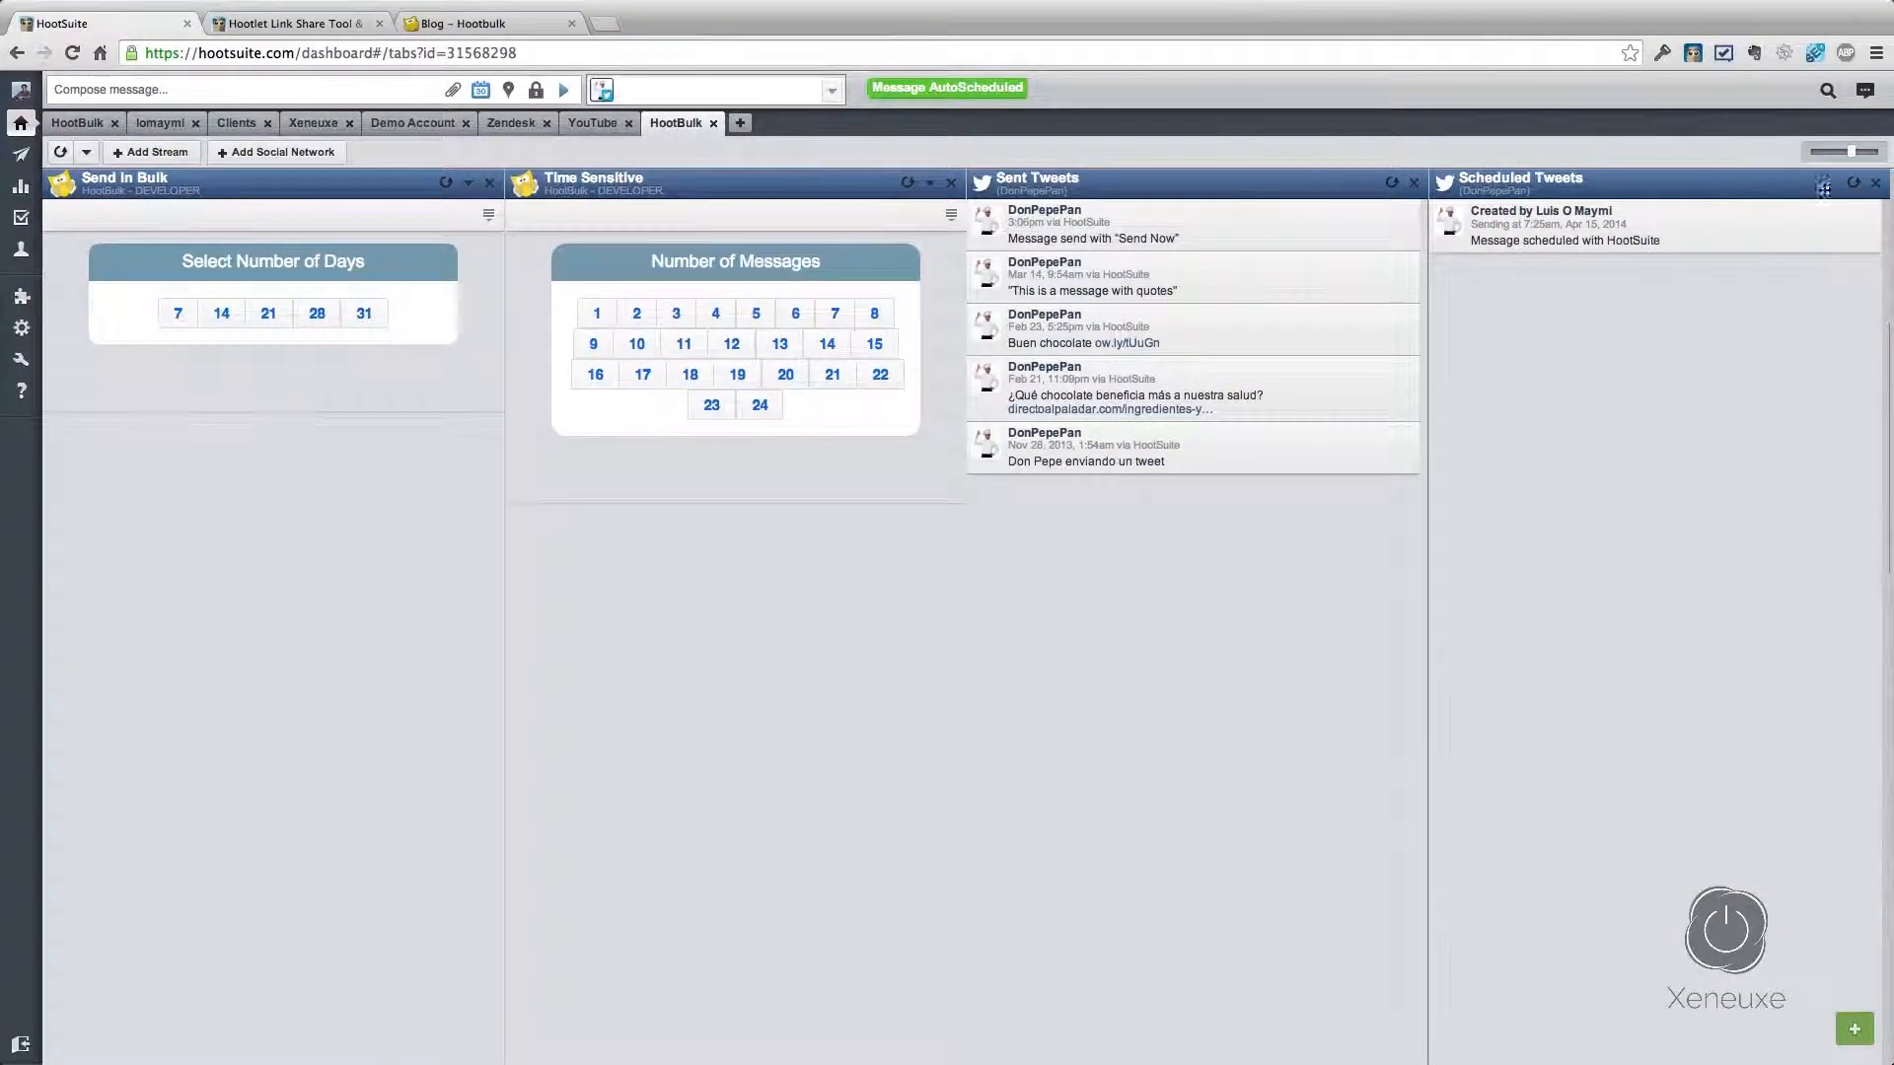
click(1851, 187)
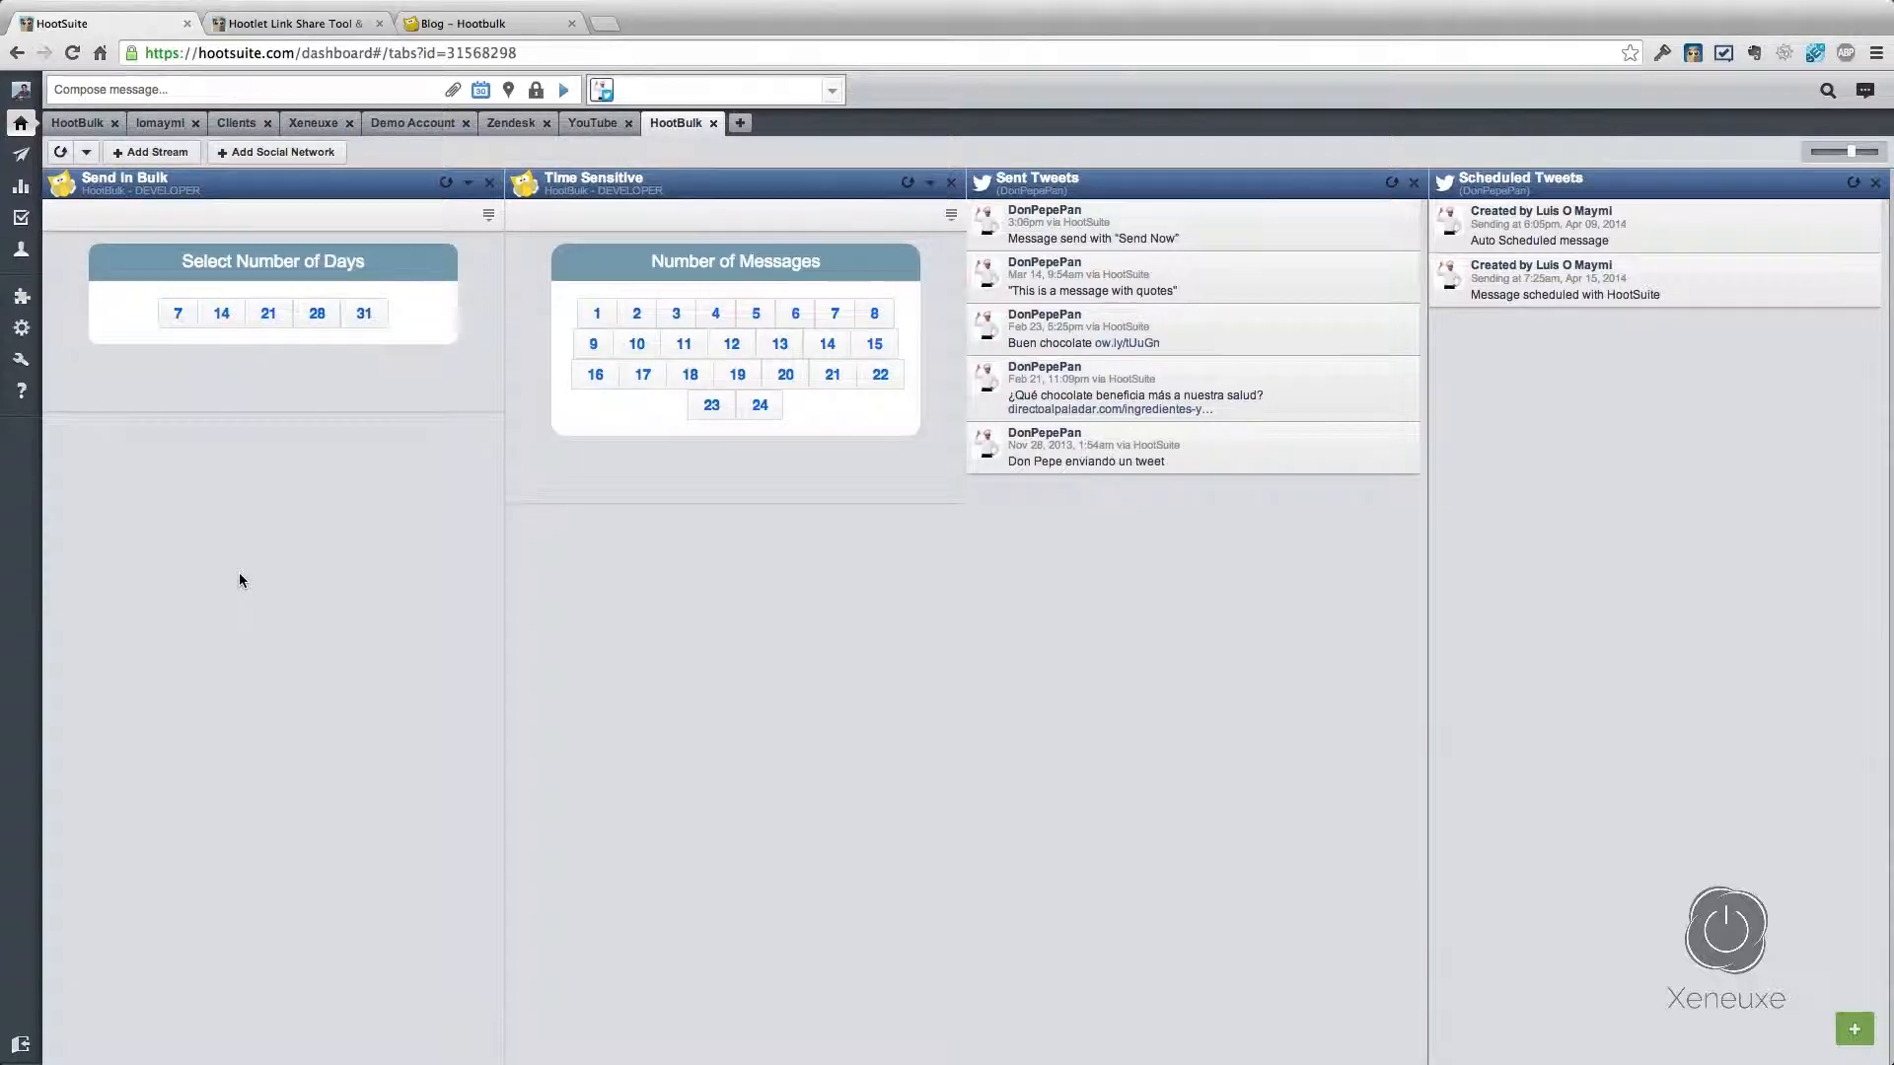
Step: View the Hootsuite Extensions page and open the Hootlet share window on the HootBulk blog page
click(296, 28)
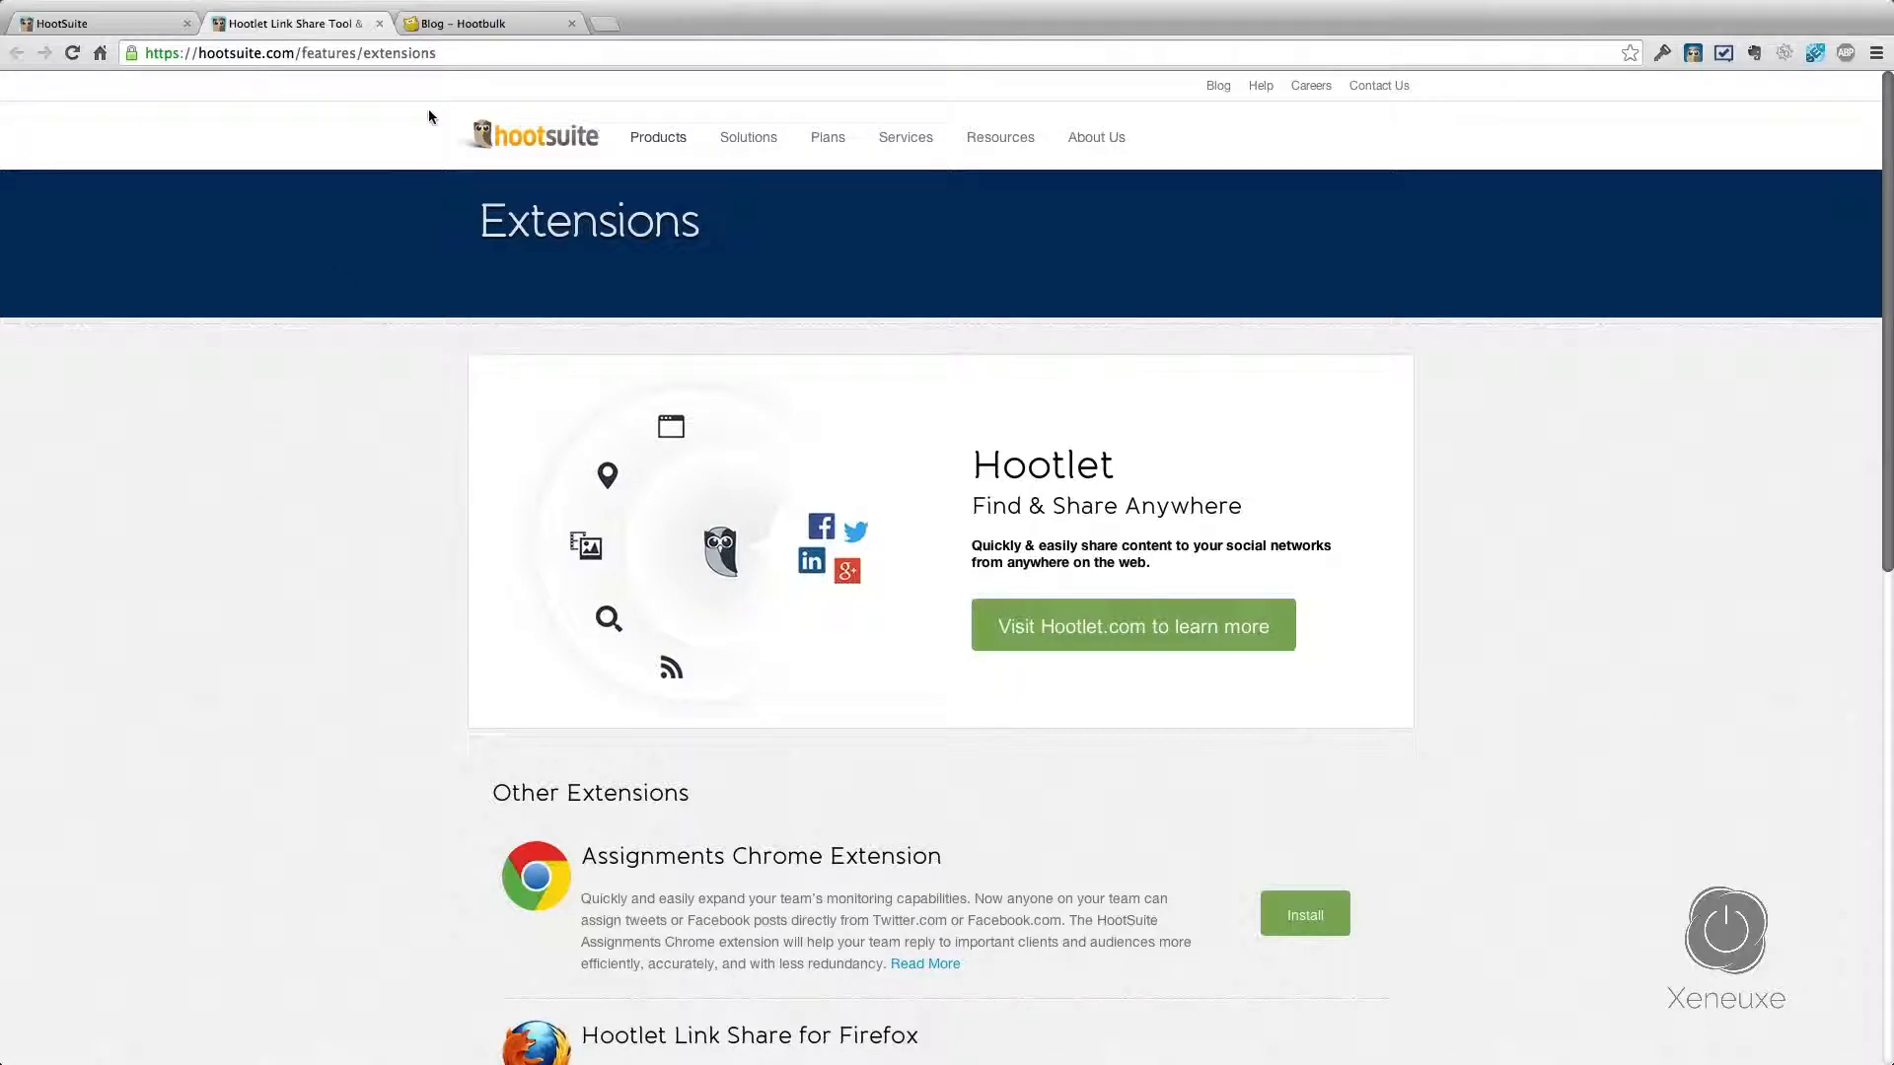
click(450, 28)
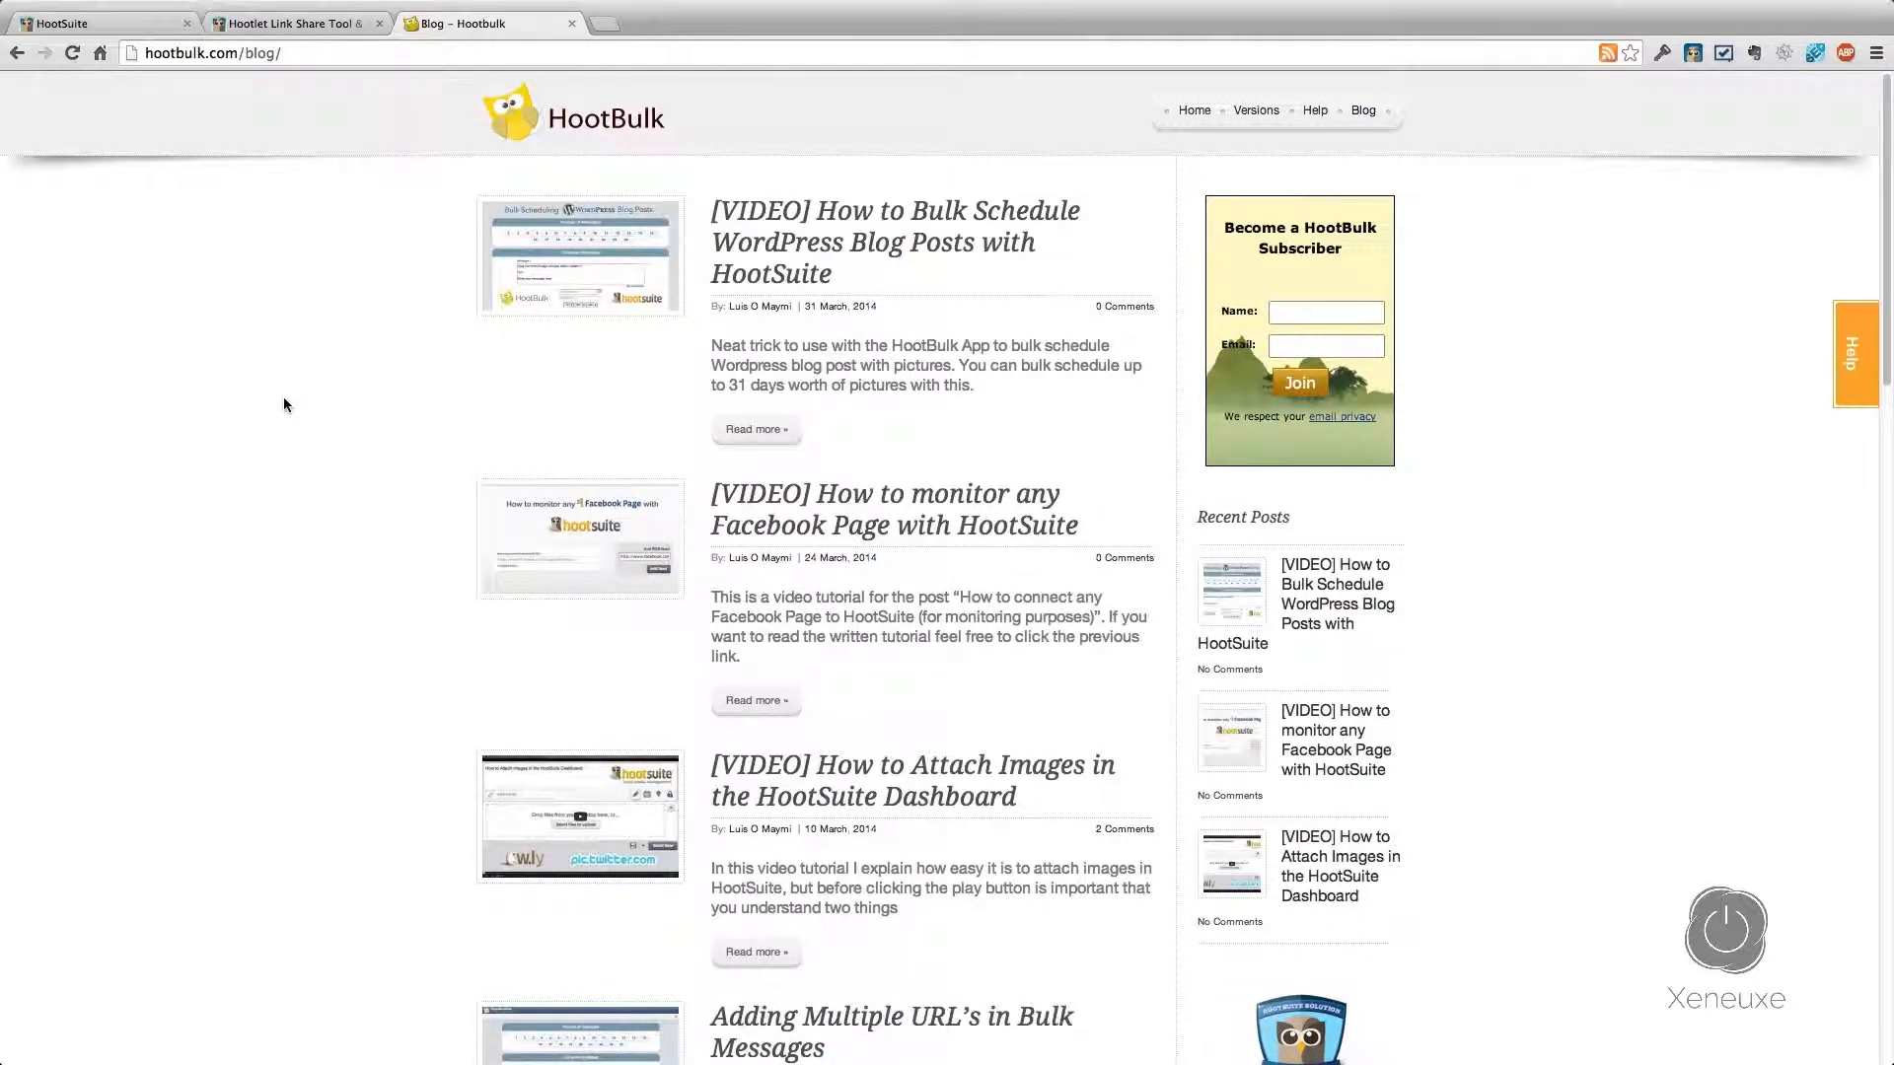
click(1692, 55)
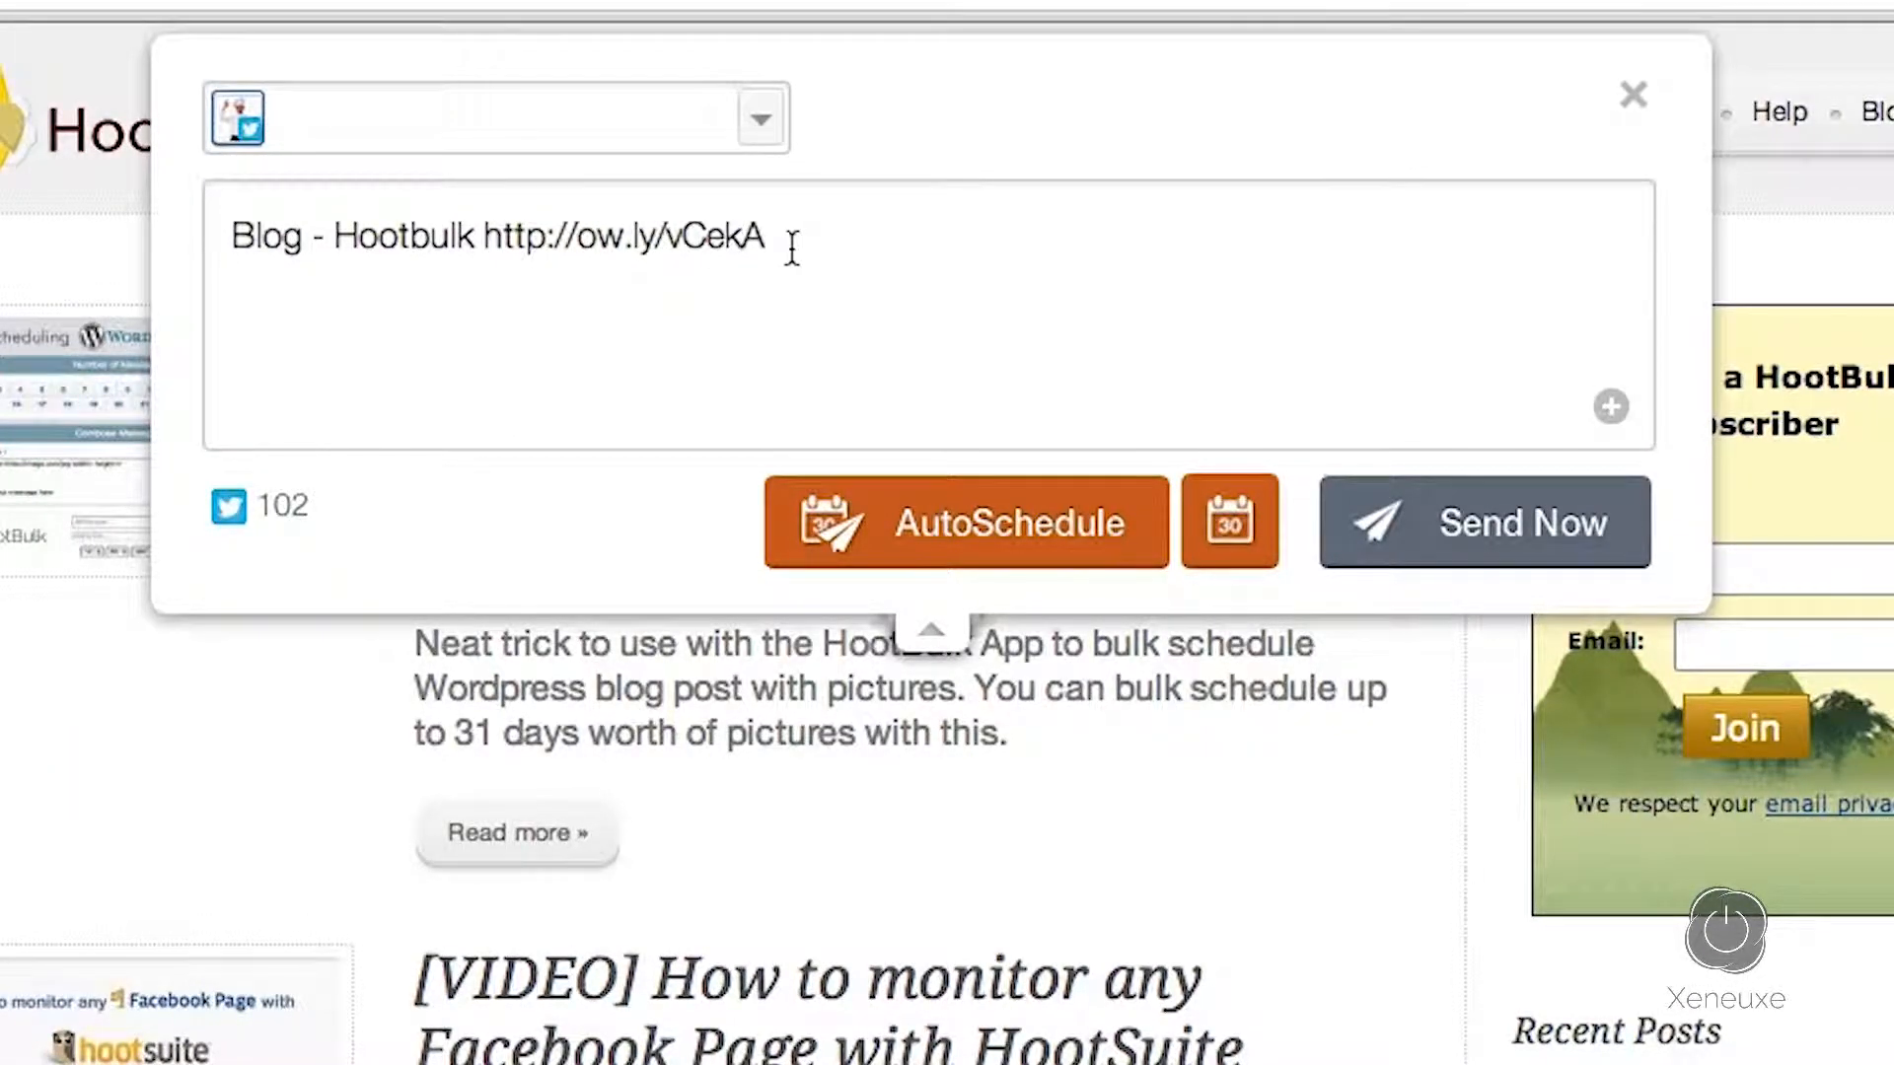
Step: Set the Hootlet message sharing the HootBulk blog link to go out on April 16, 2014 at 10:20 AM
click(1233, 552)
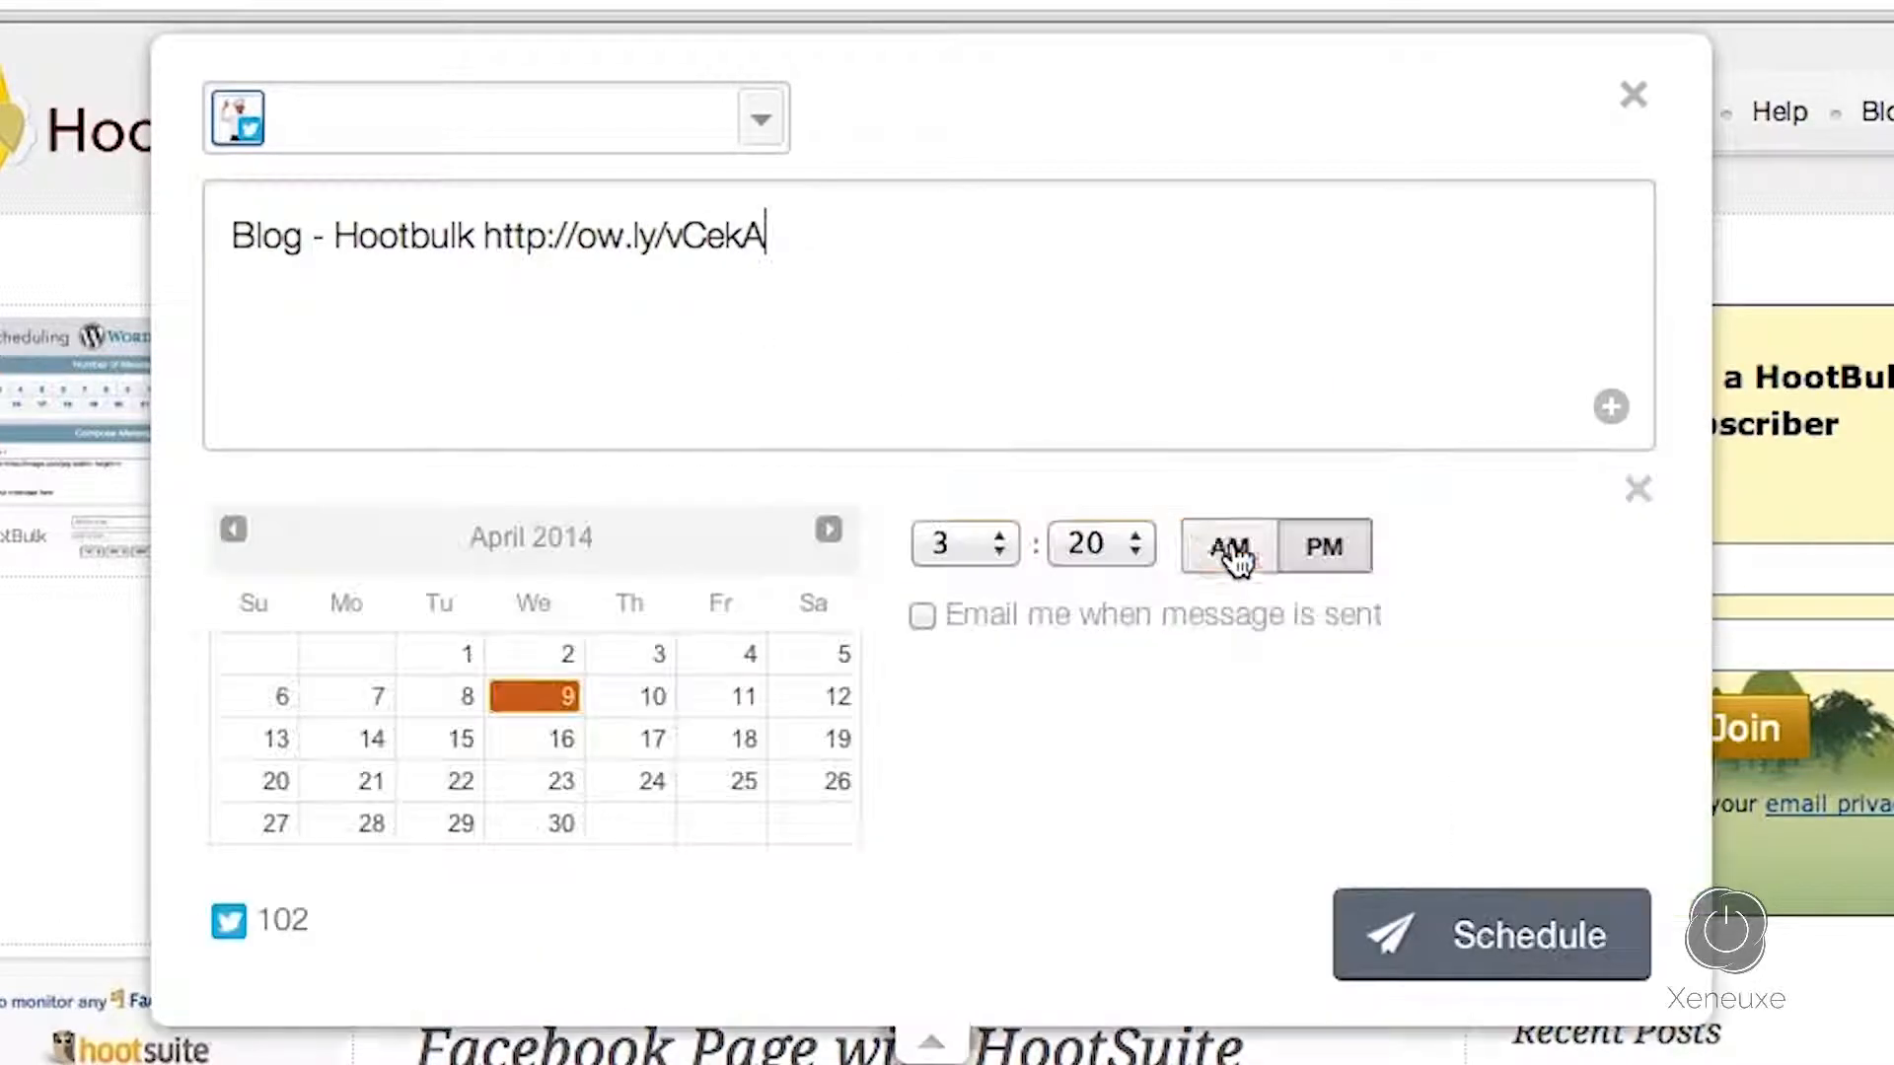
click(1635, 490)
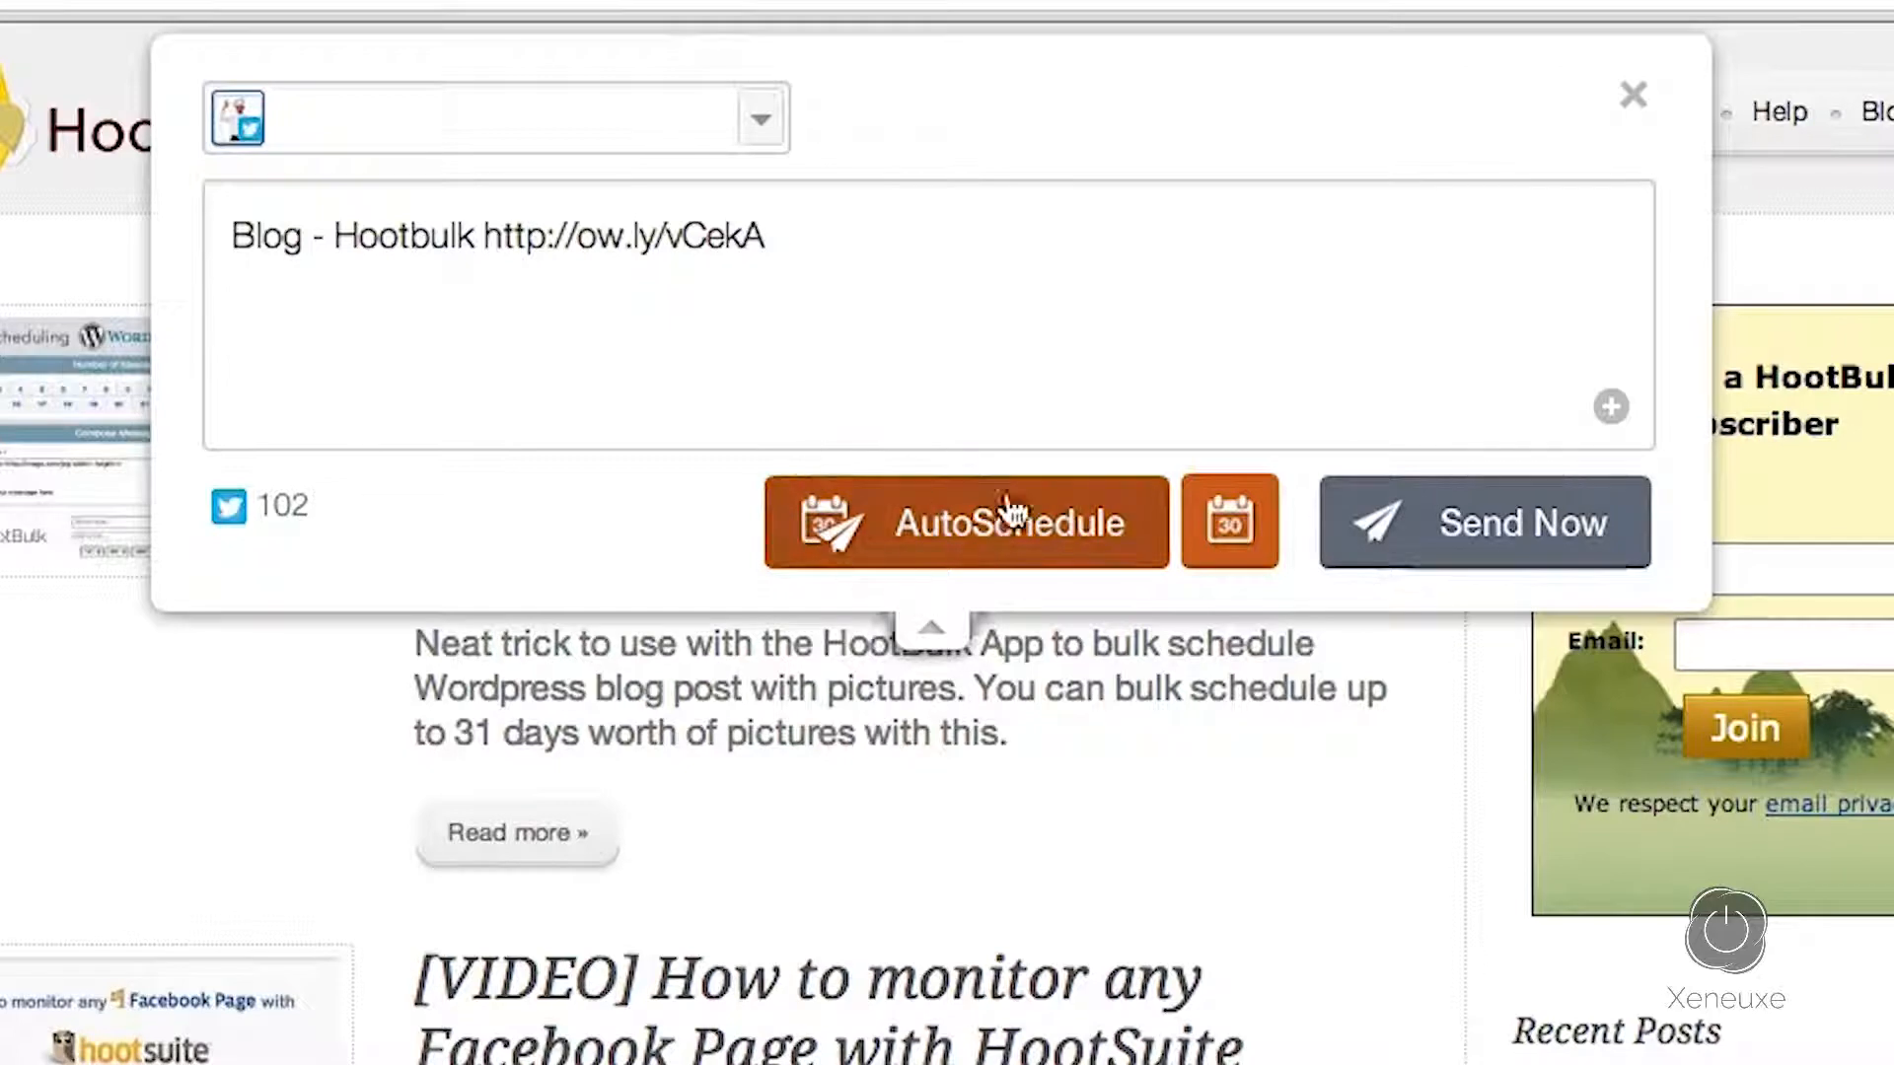
click(1231, 522)
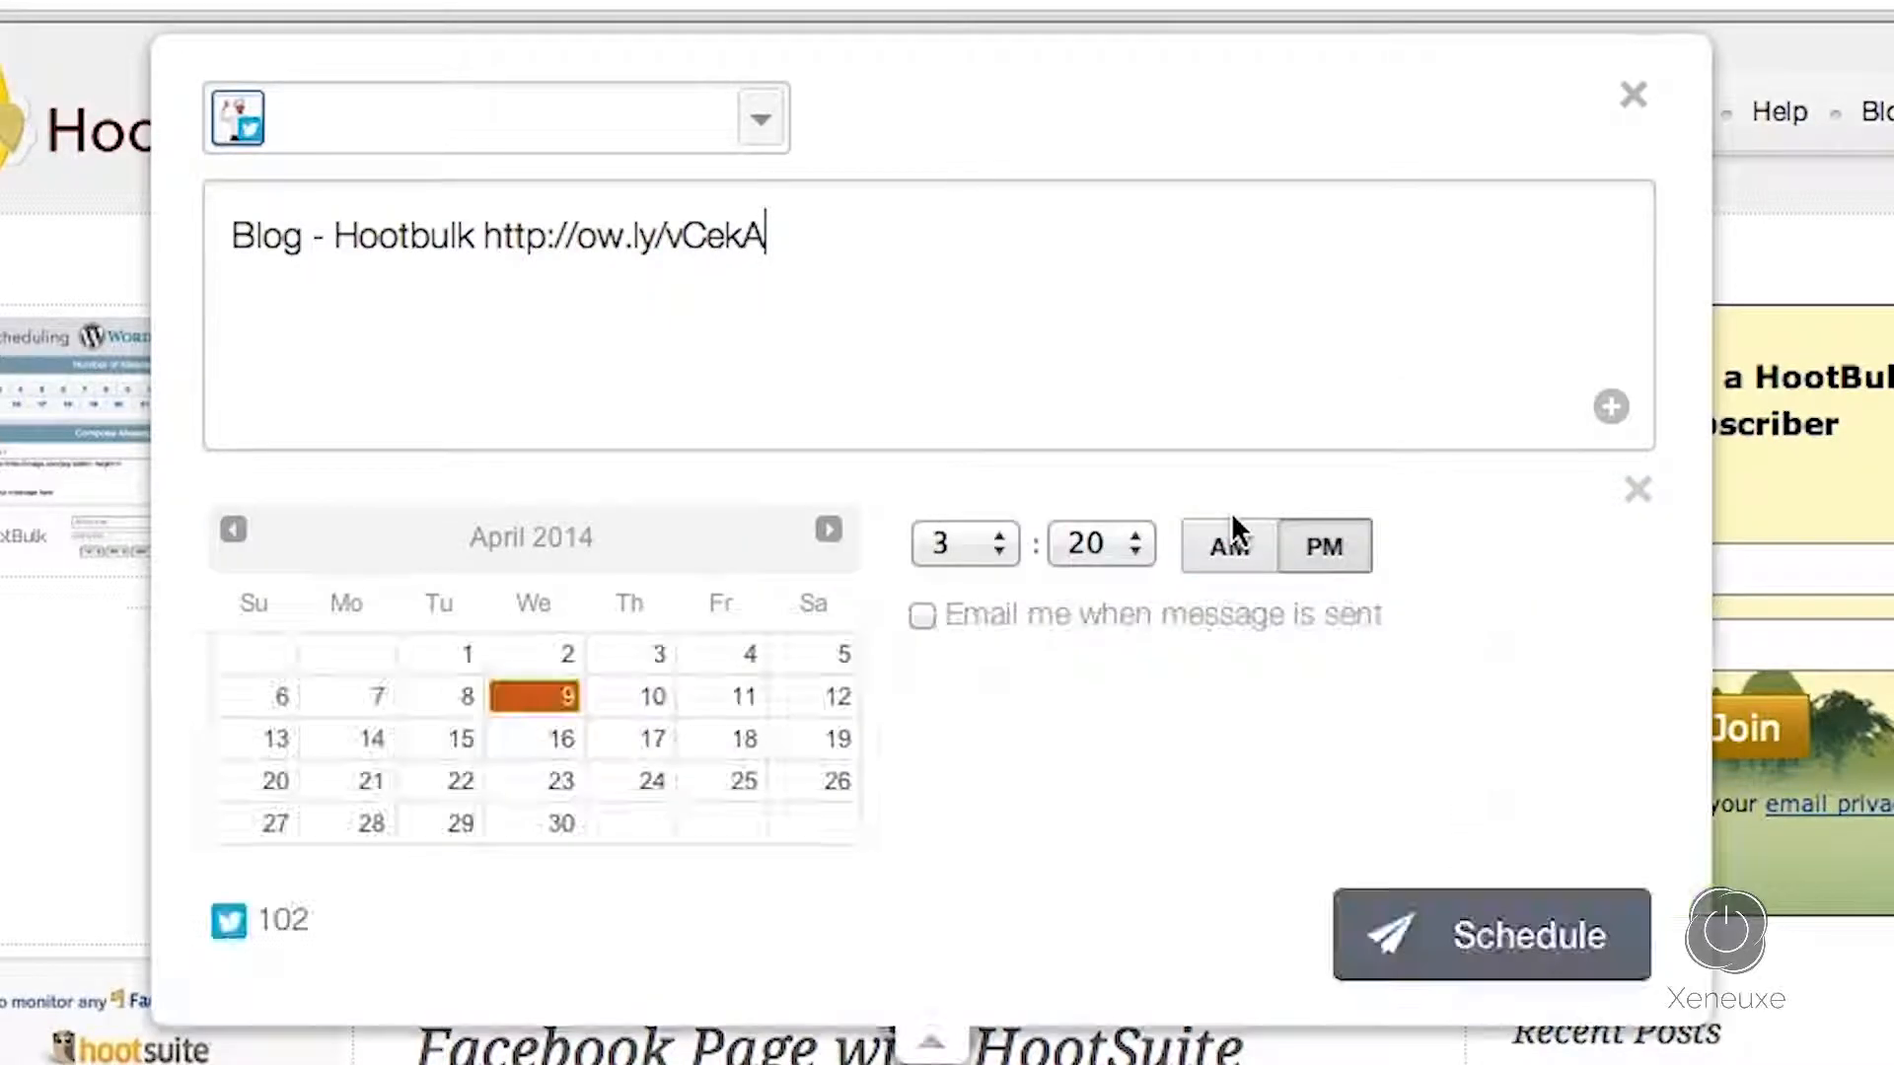
click(541, 748)
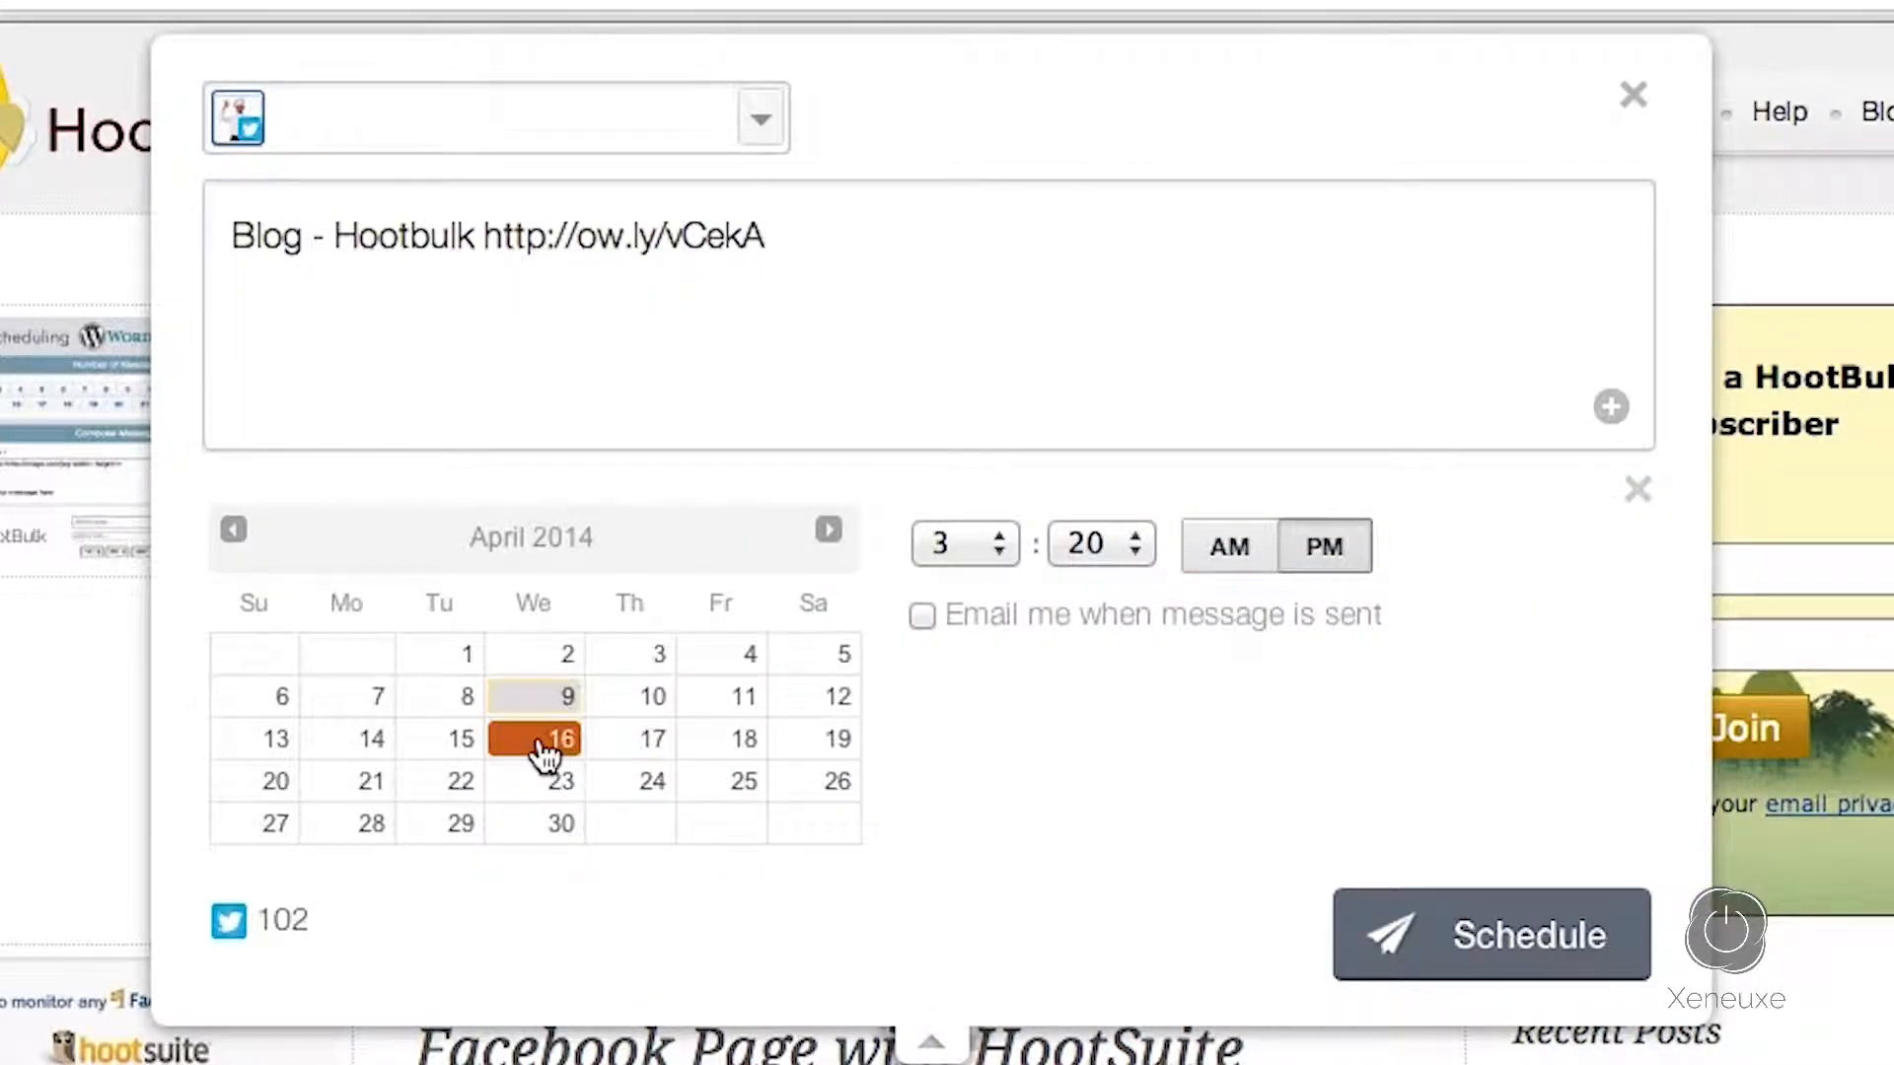
click(992, 553)
click(957, 826)
click(1116, 547)
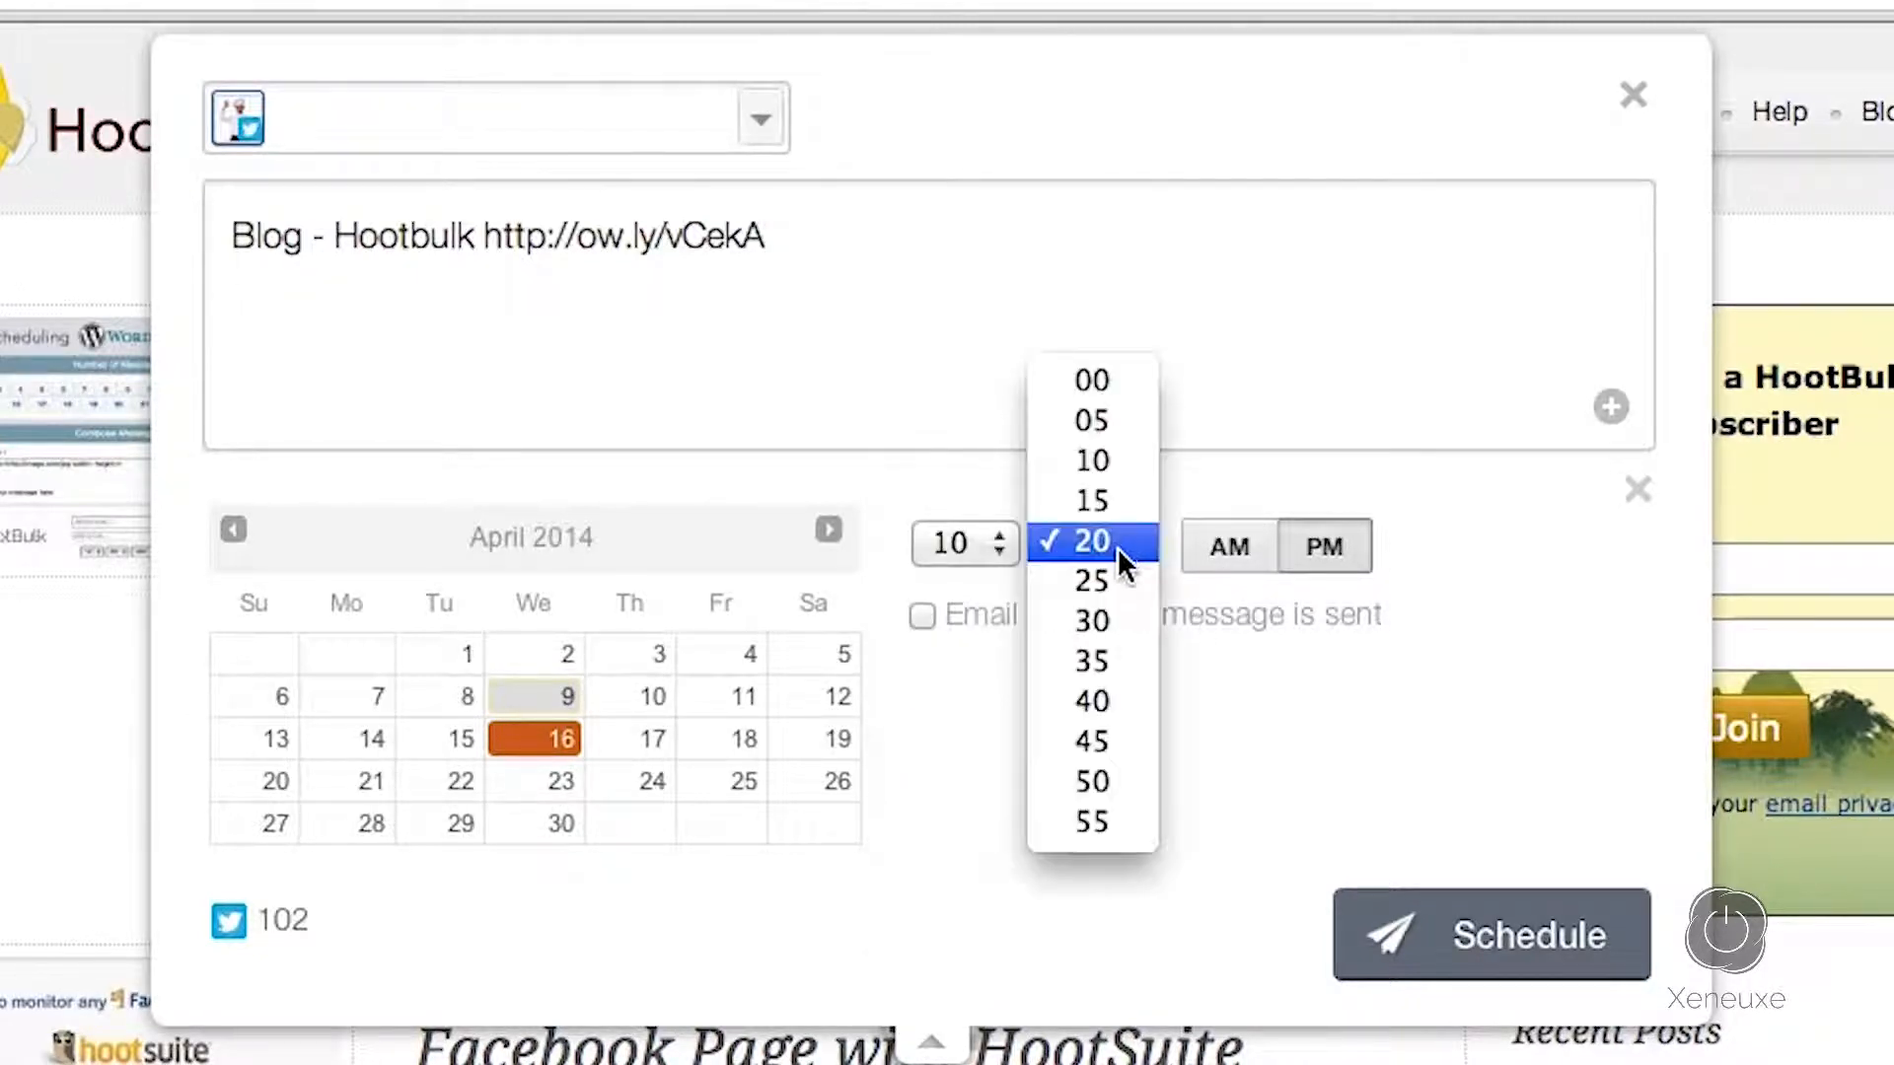
click(1116, 547)
click(1233, 562)
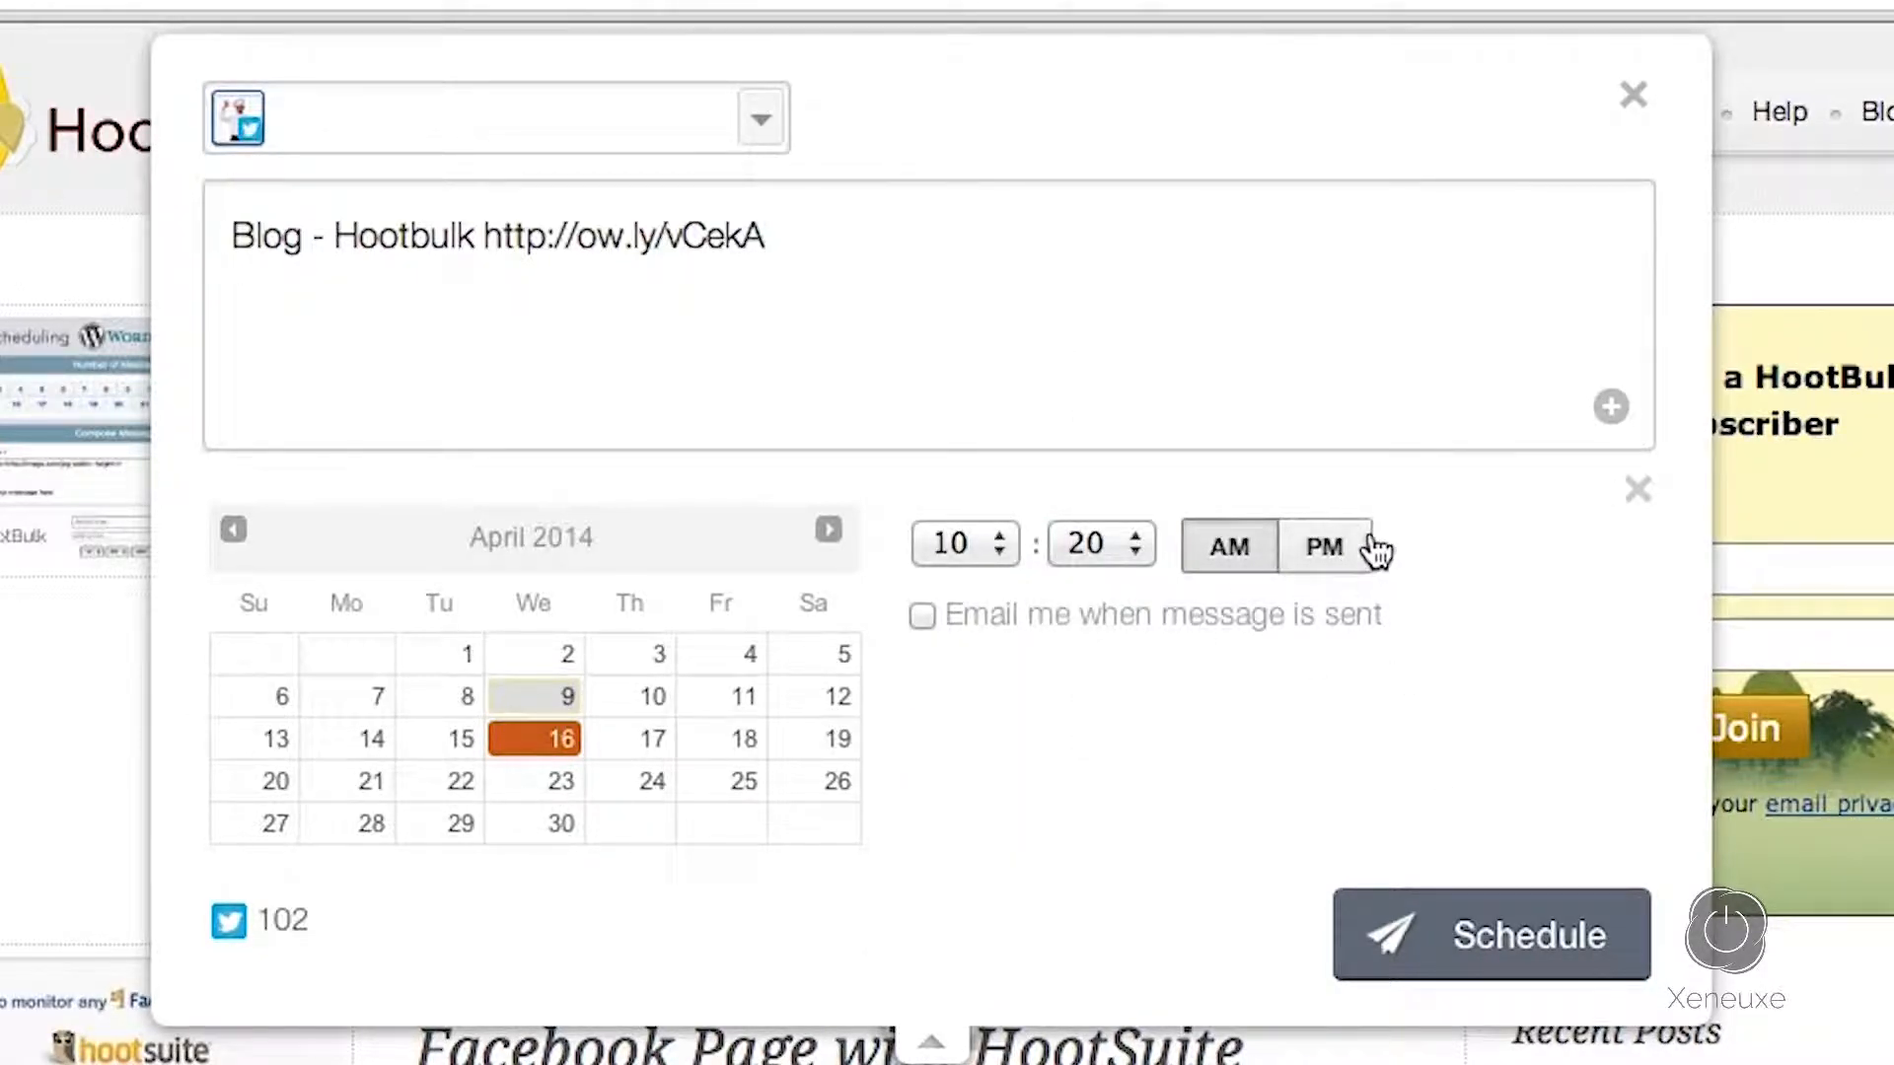
Step: Schedule the Hootlet message, return to the HootSuite dashboard and refresh the Scheduled Tweets stream
click(1460, 929)
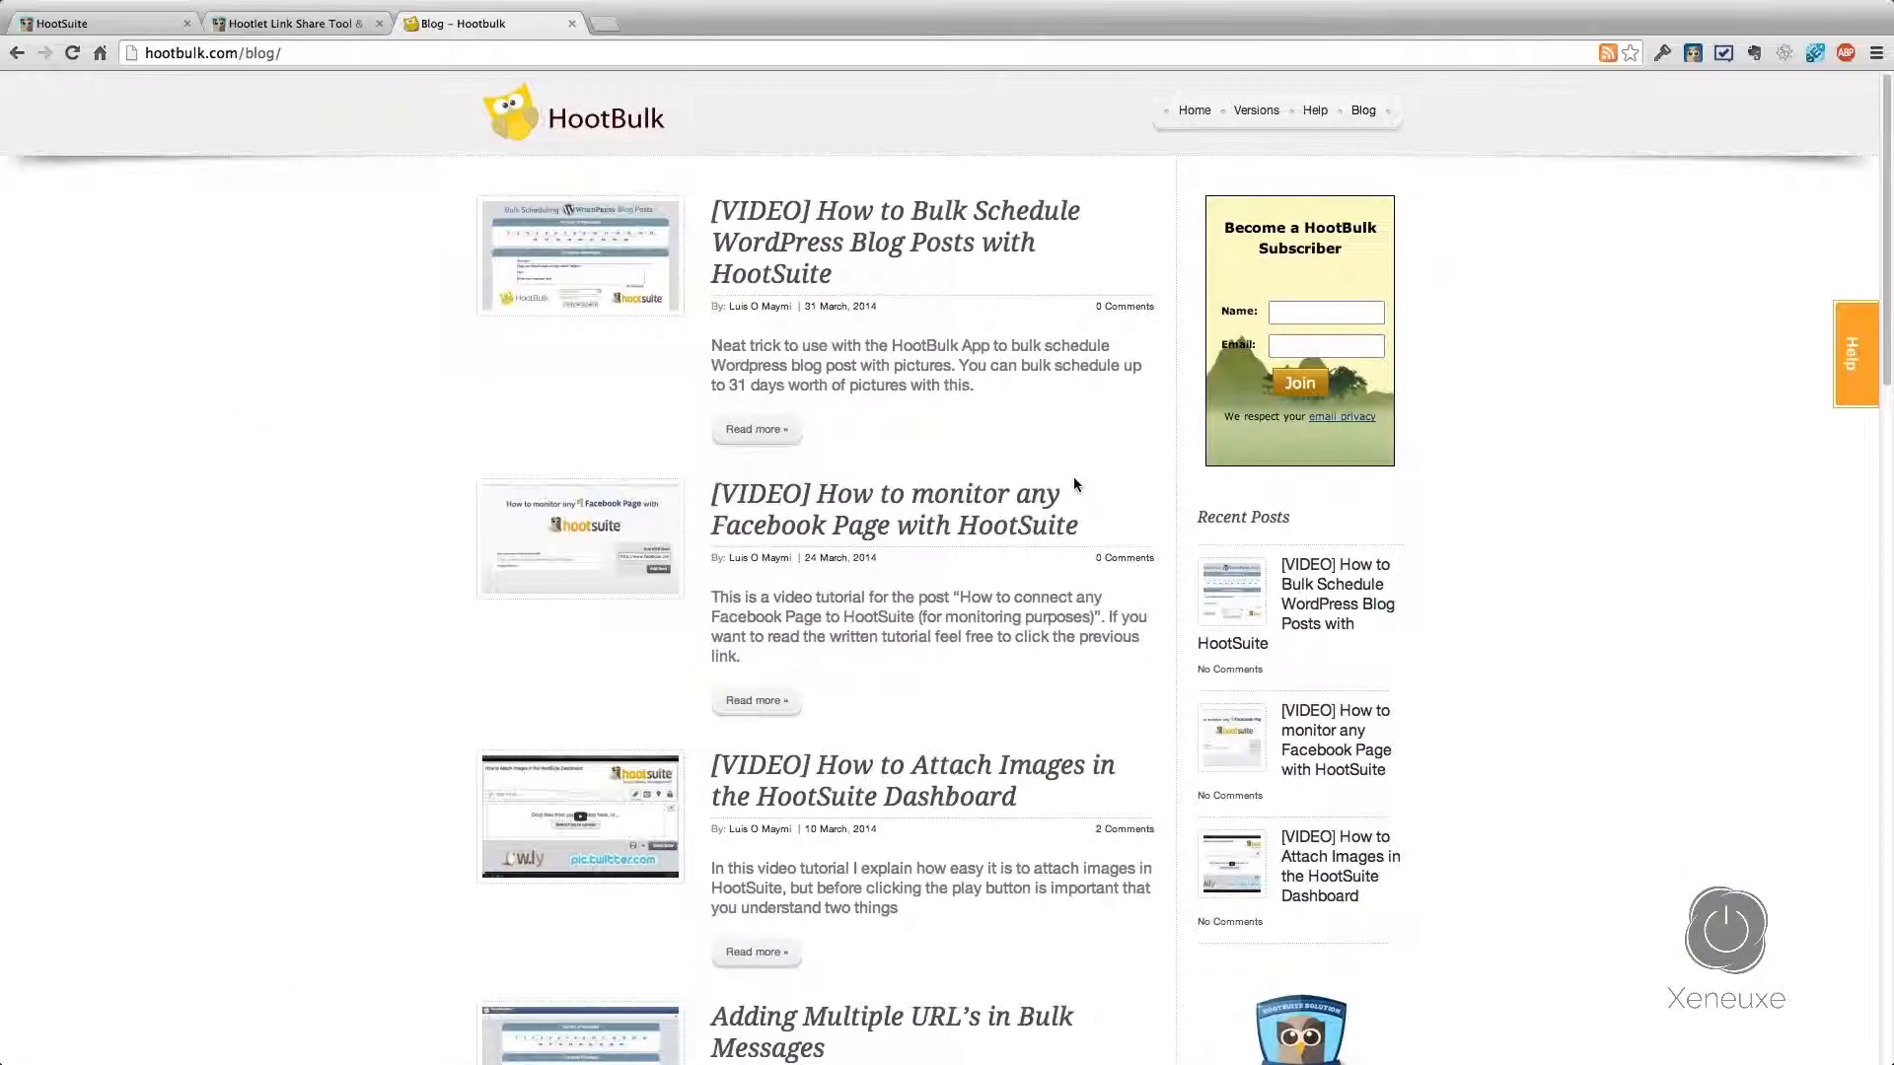
click(99, 23)
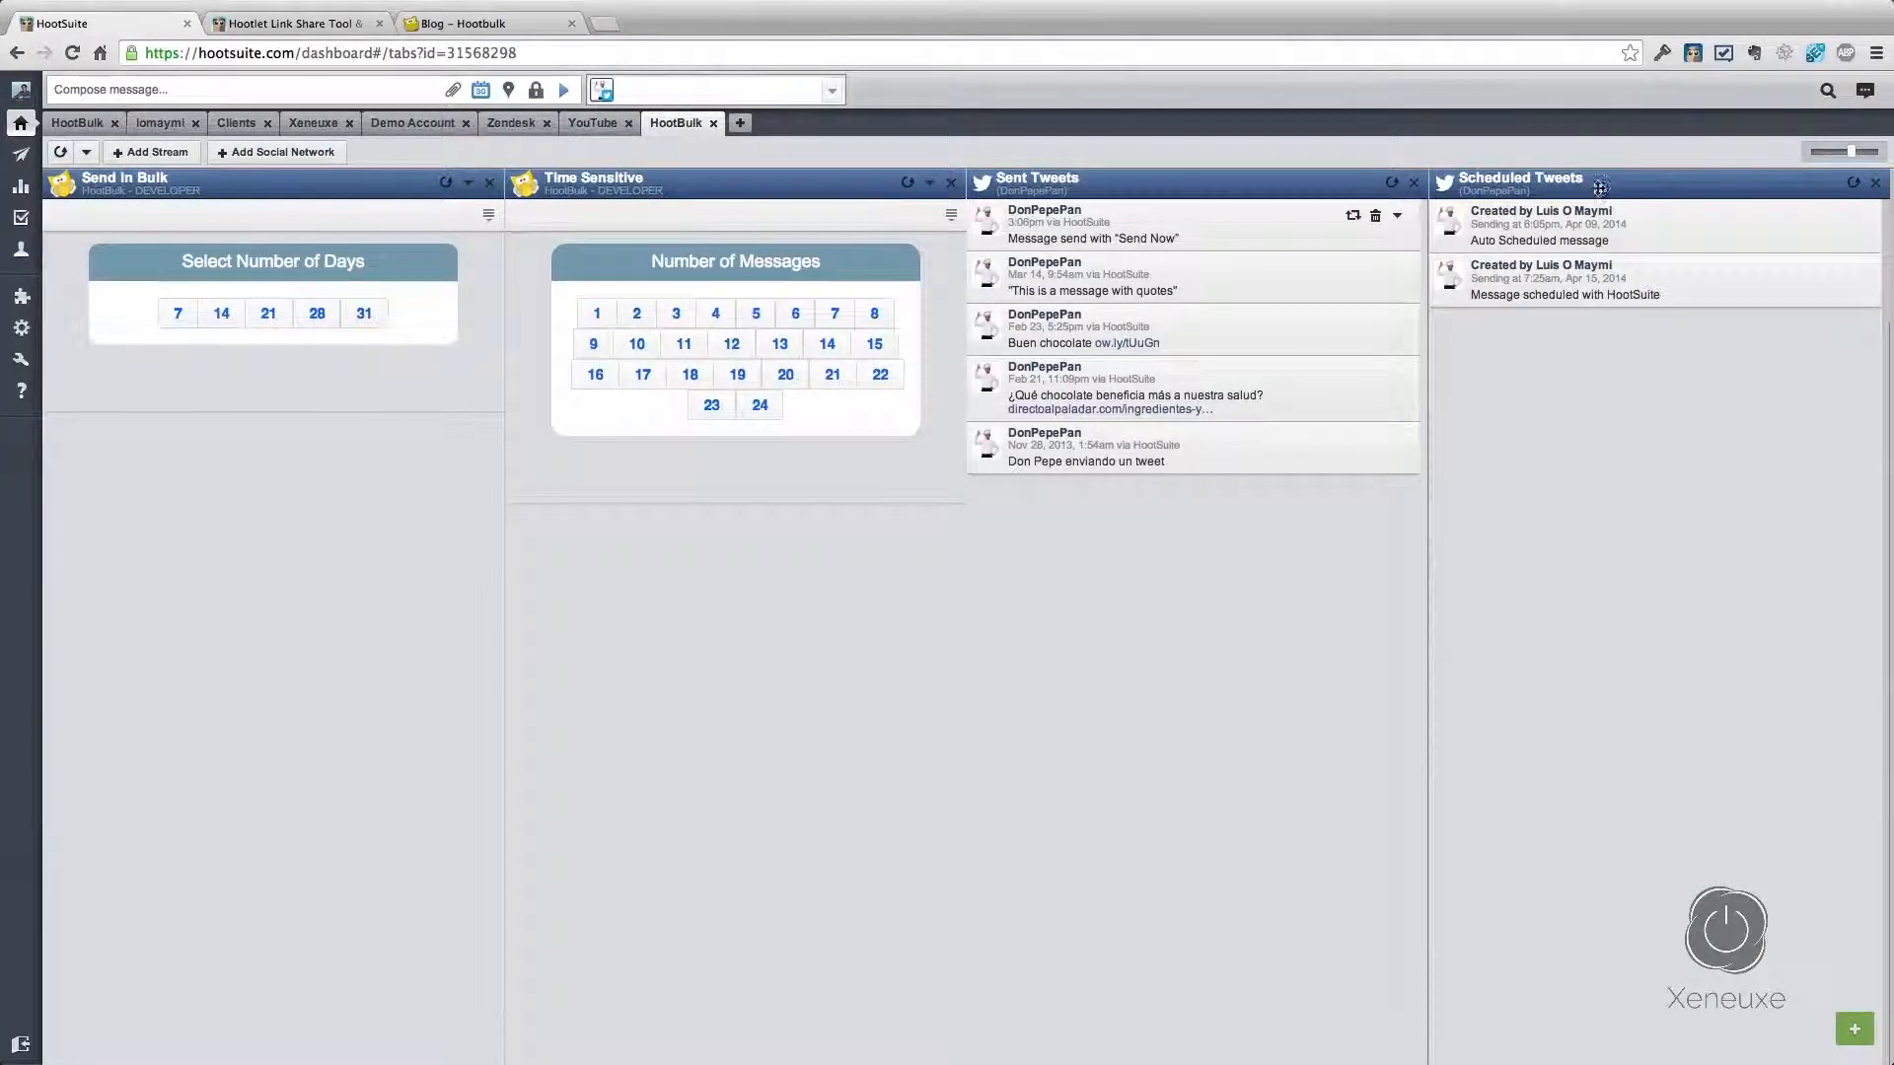
click(1854, 185)
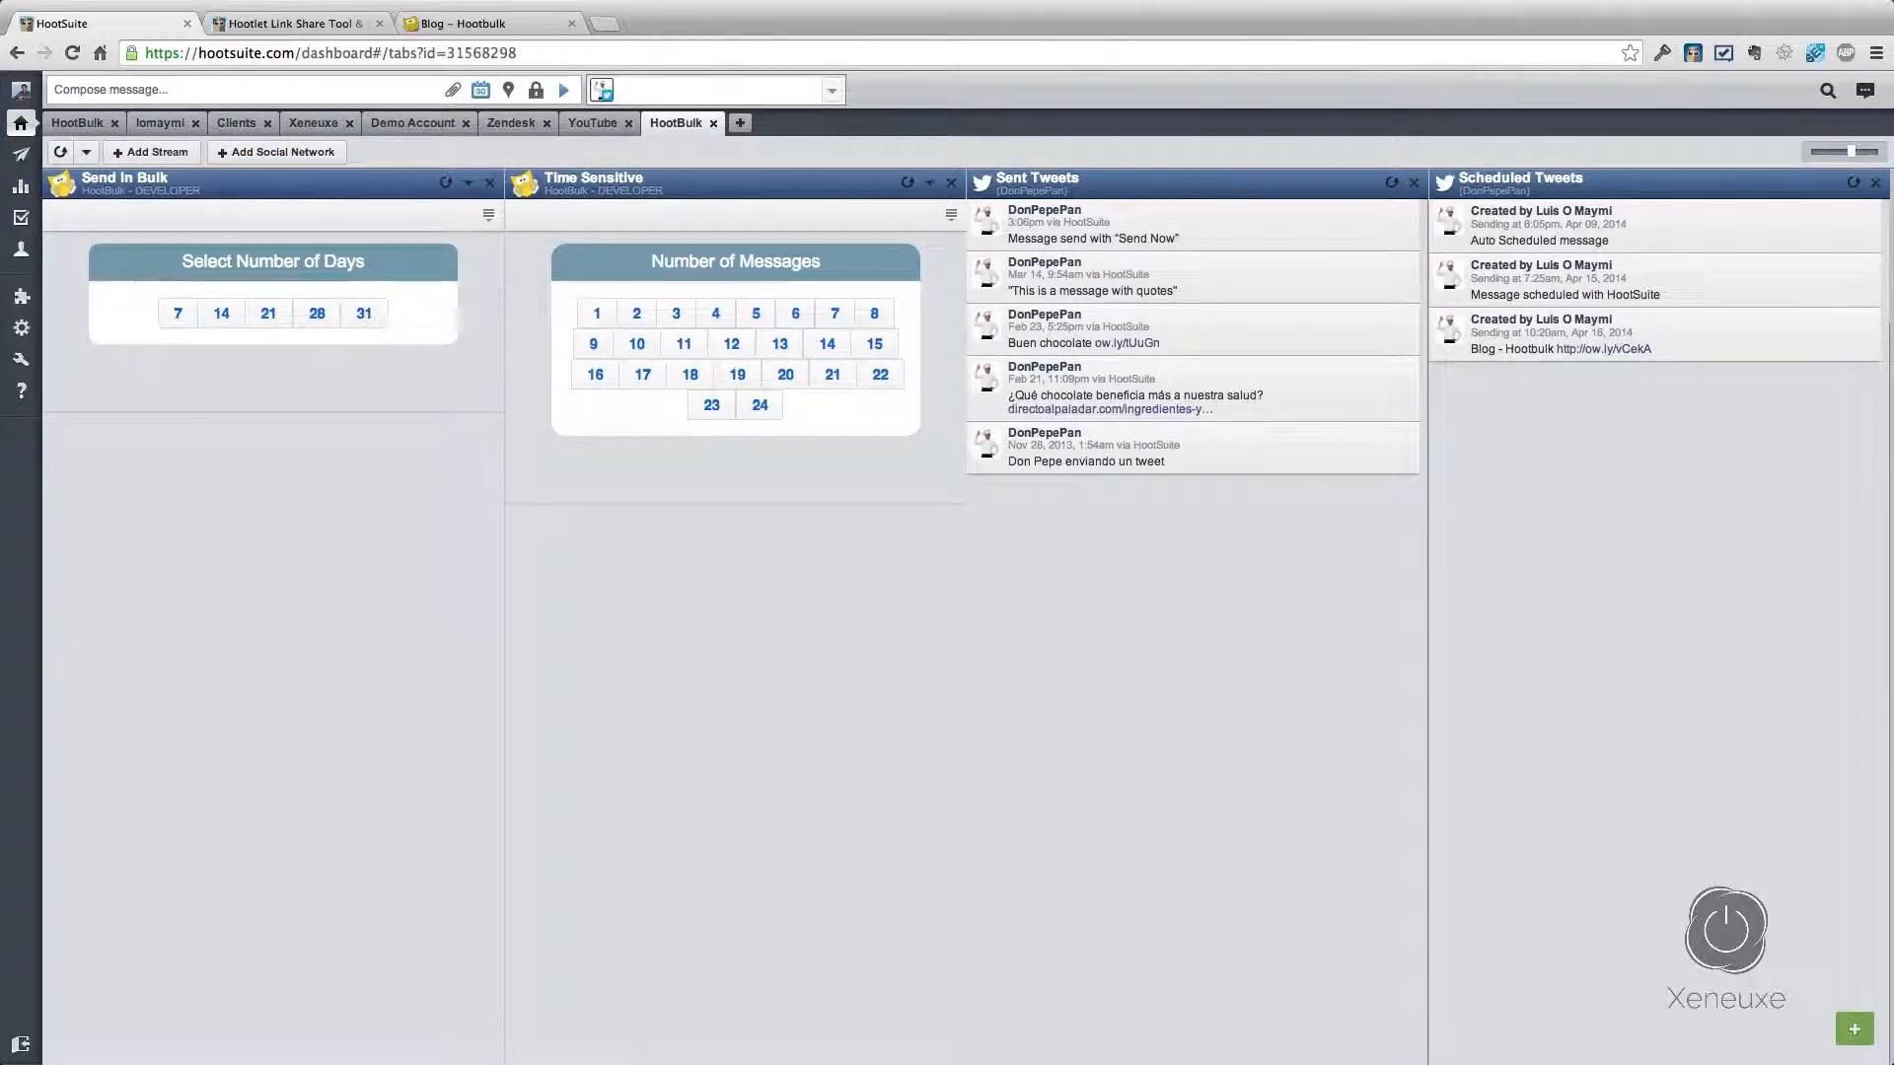
Step: Open the Publisher, review the bulk schedule upload options and rules, and close the dialog
click(20, 155)
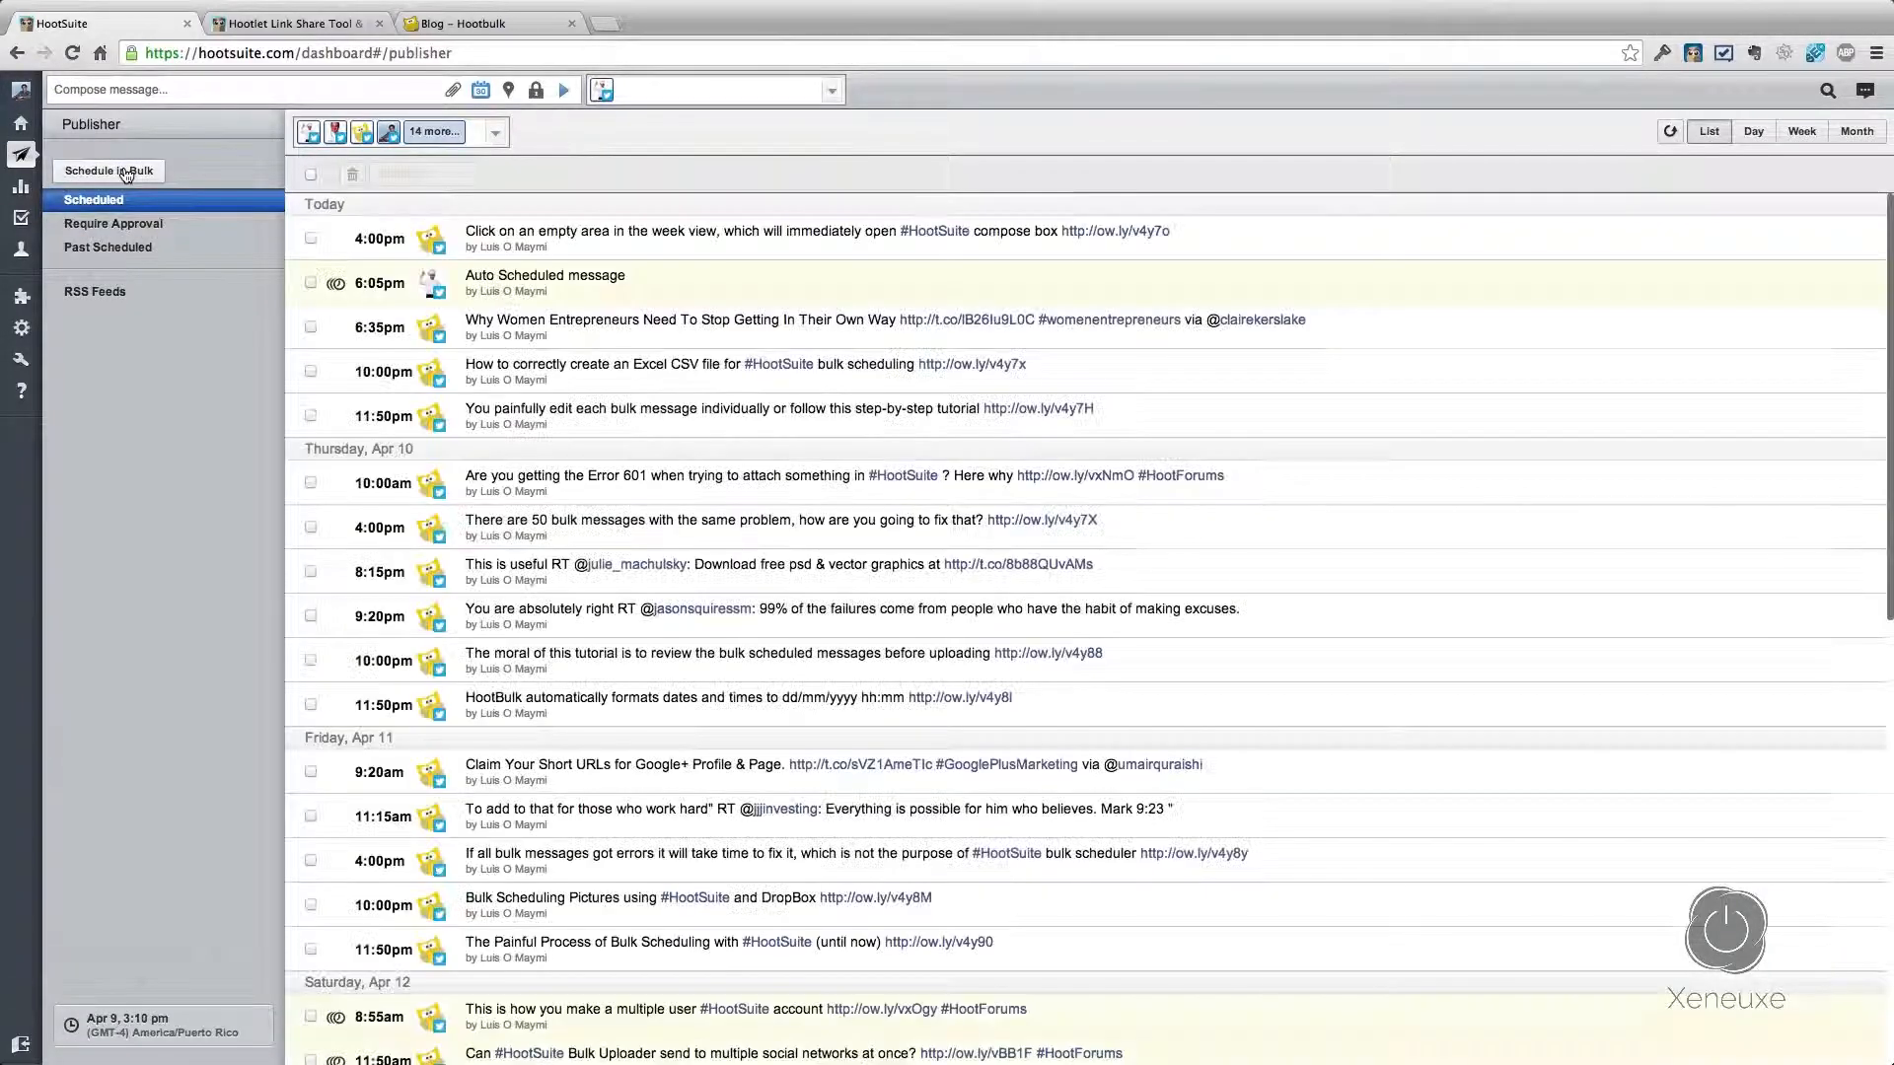
click(125, 173)
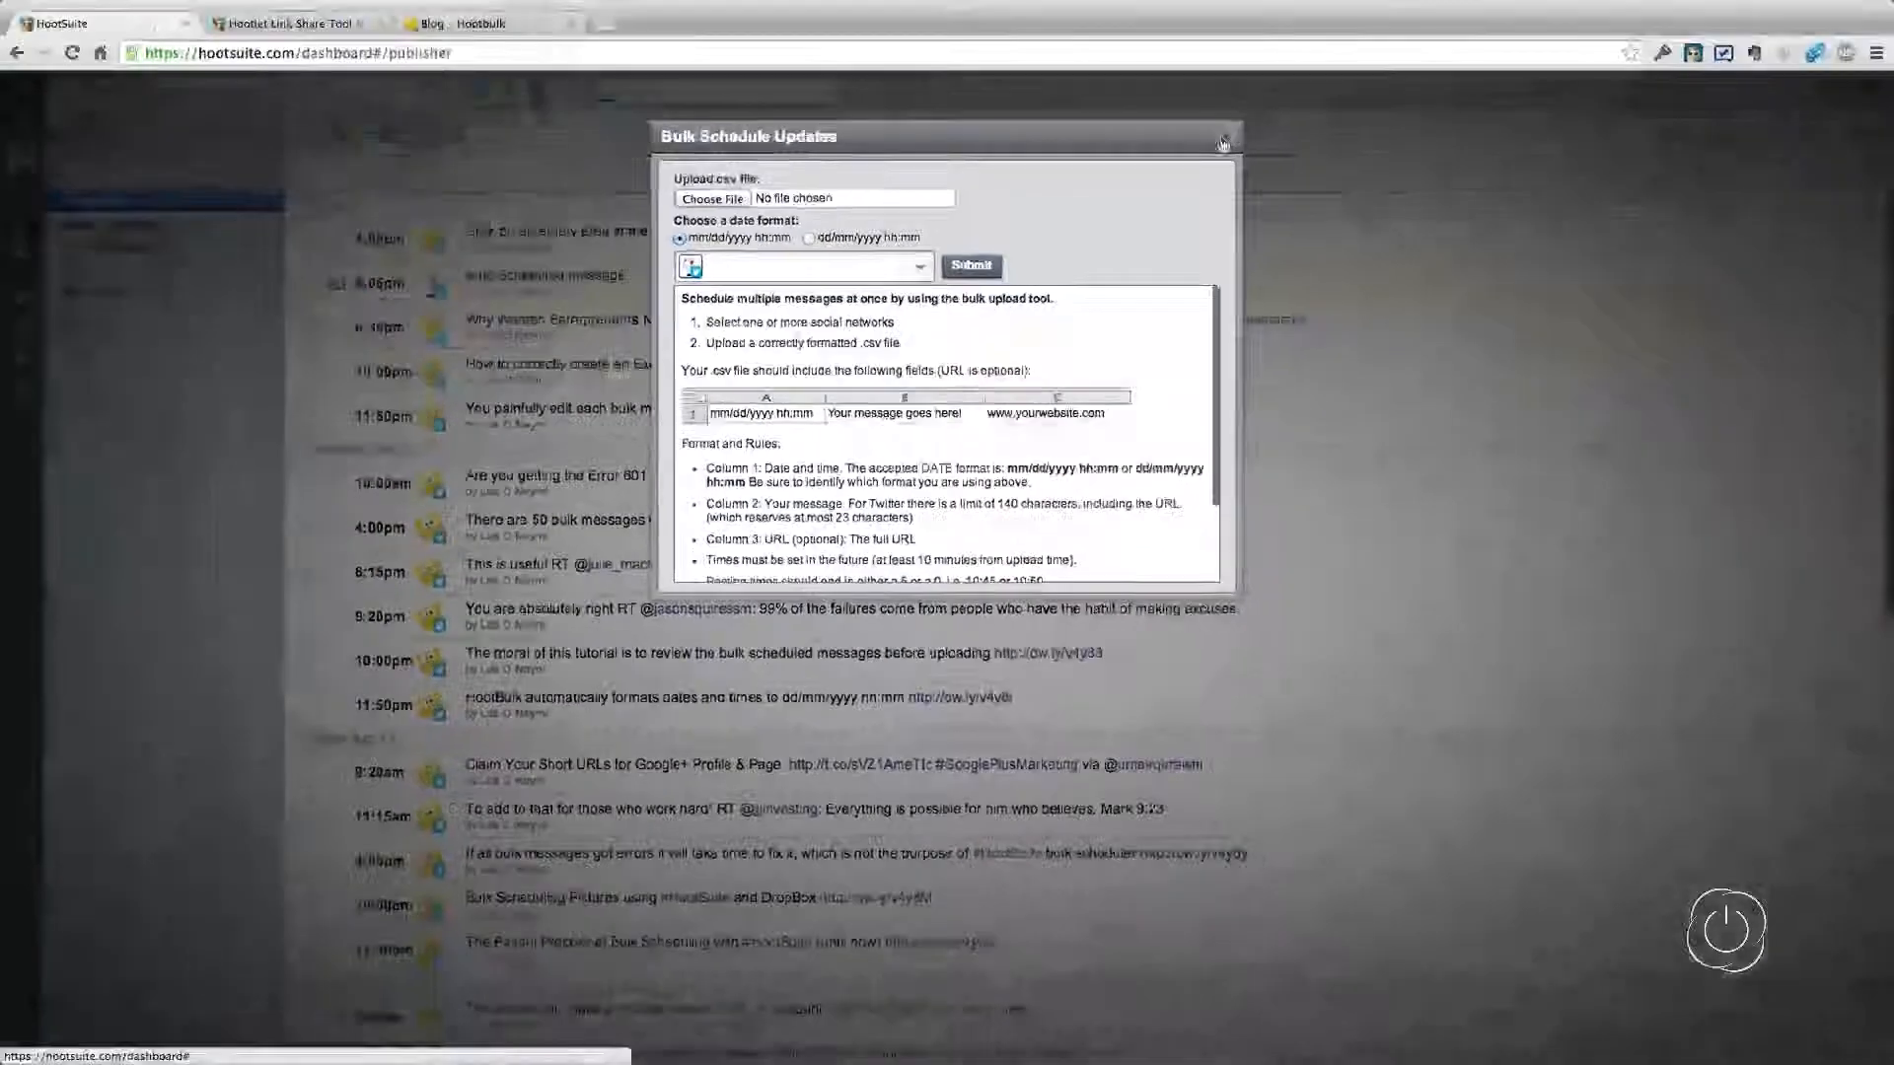
click(1542, 49)
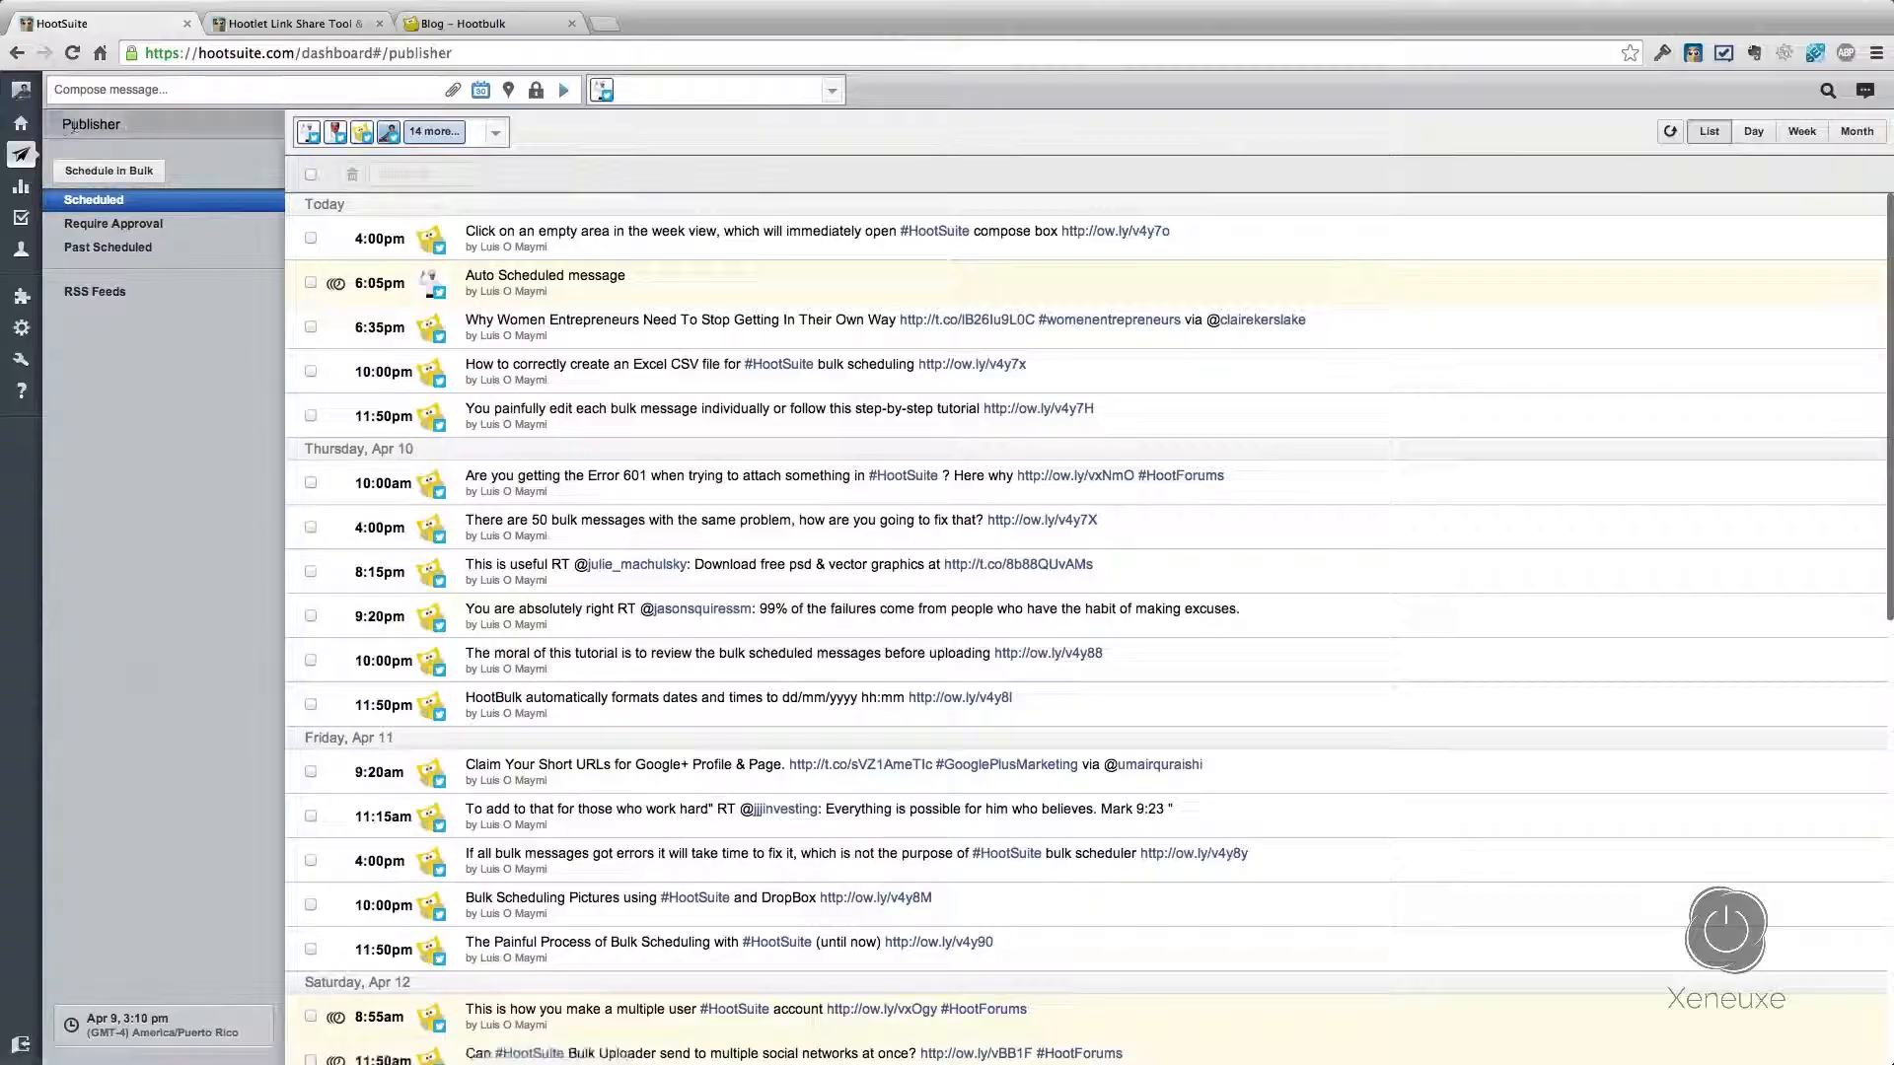
Step: Return to the streams dashboard, search the App Directory for "hootbulk", and close the directory
click(21, 123)
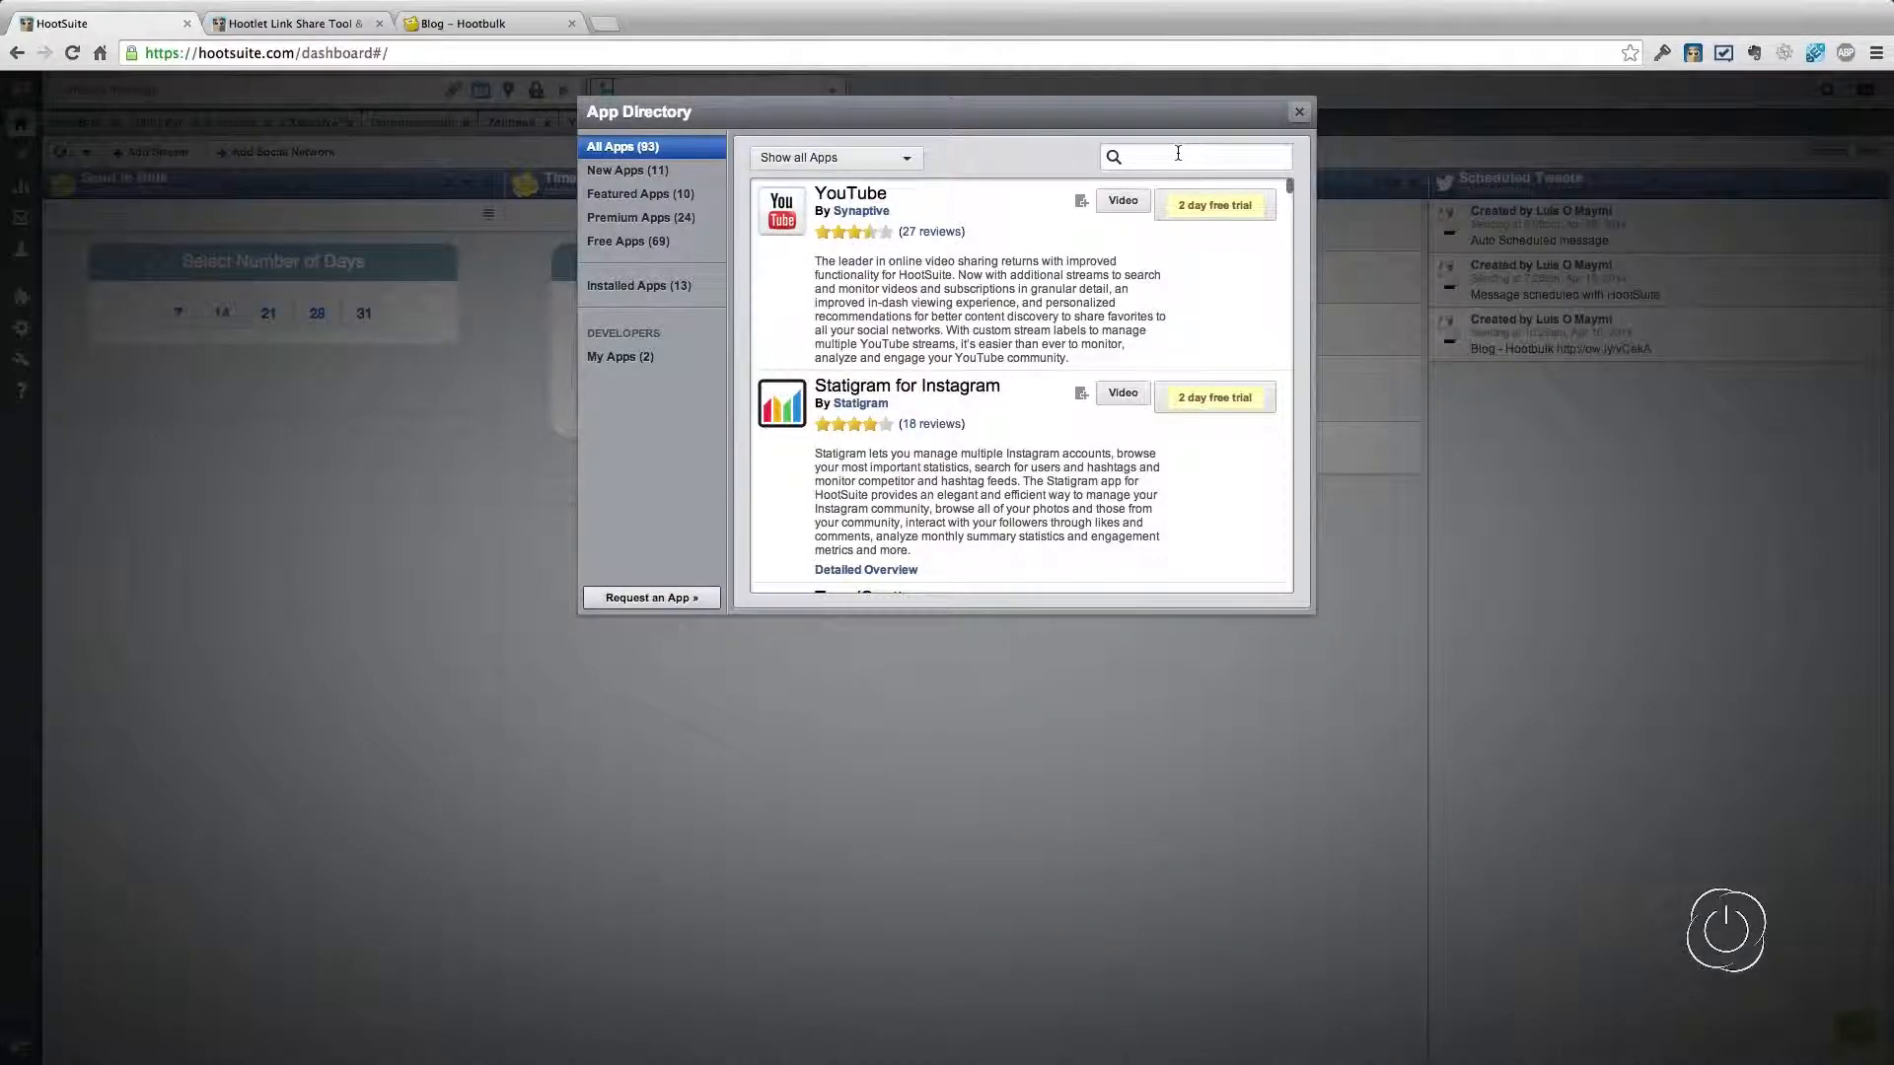
click(1178, 153)
text(hootbulk)
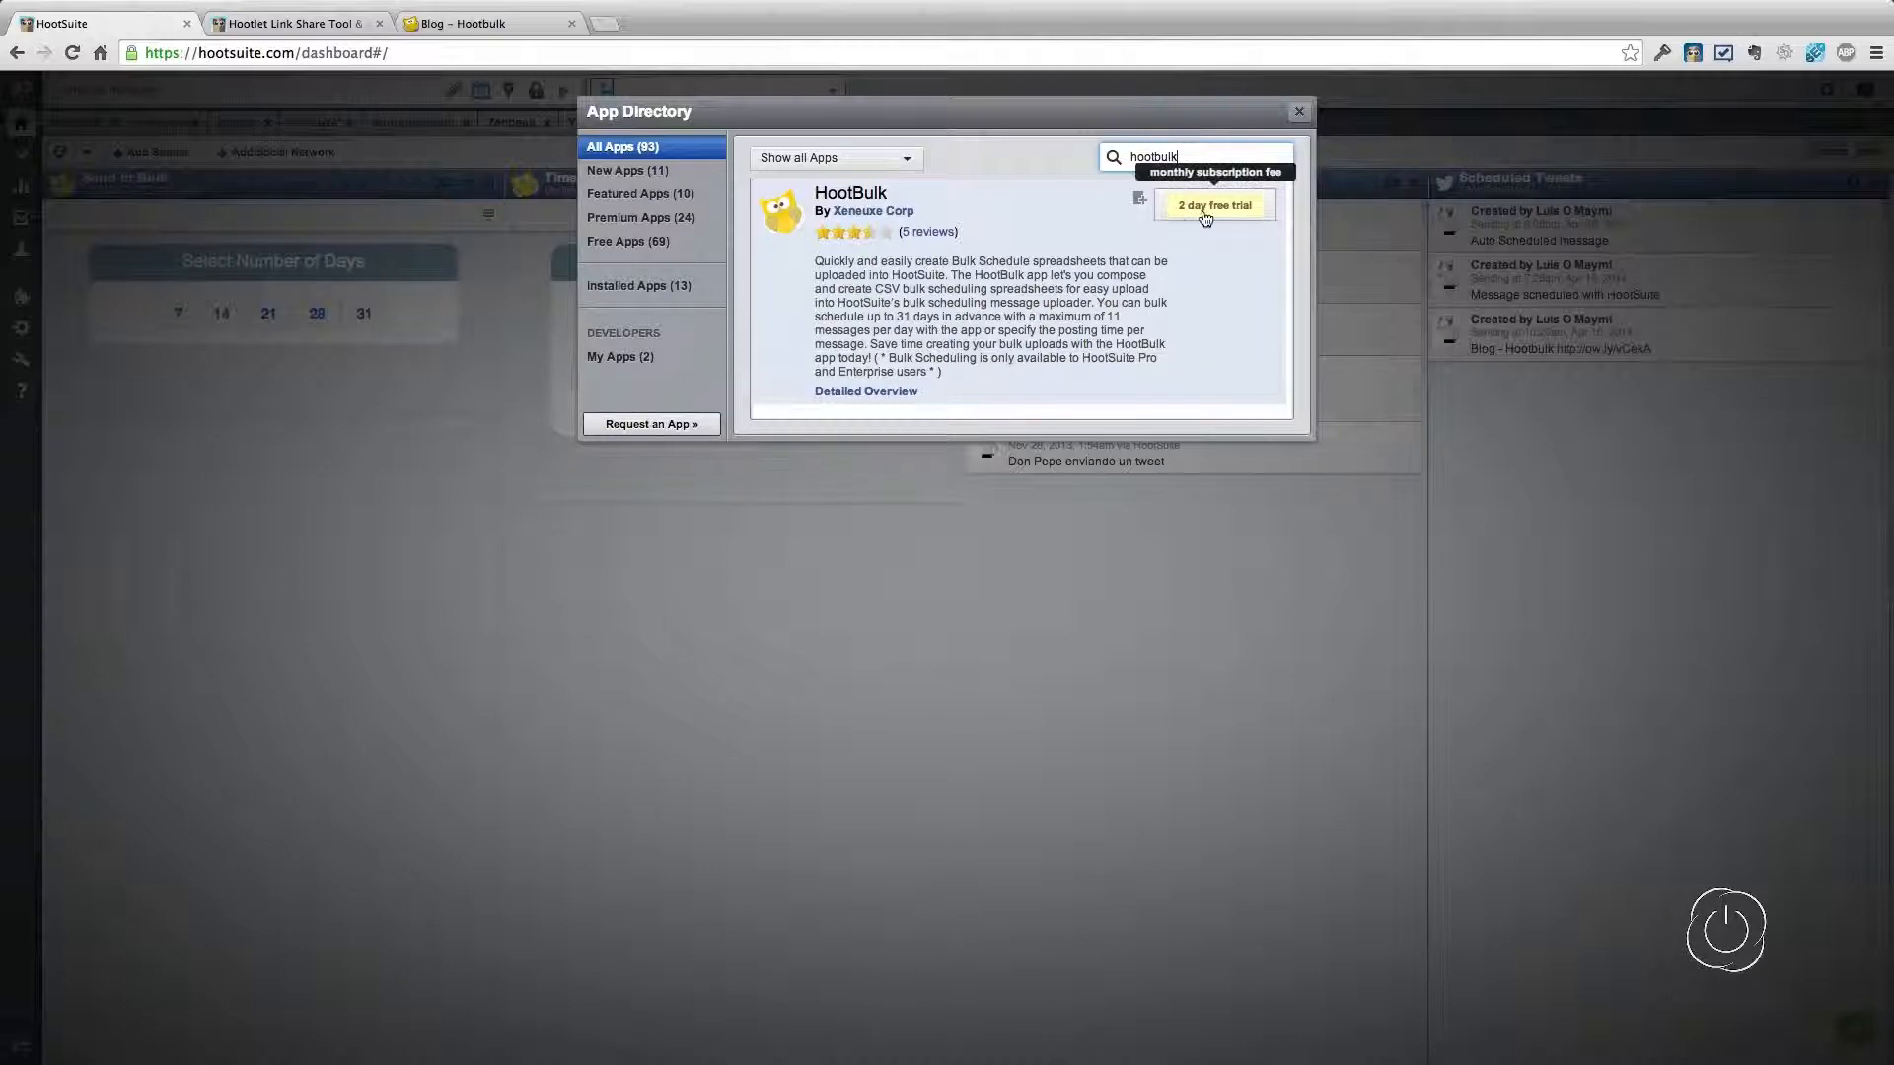
click(1299, 111)
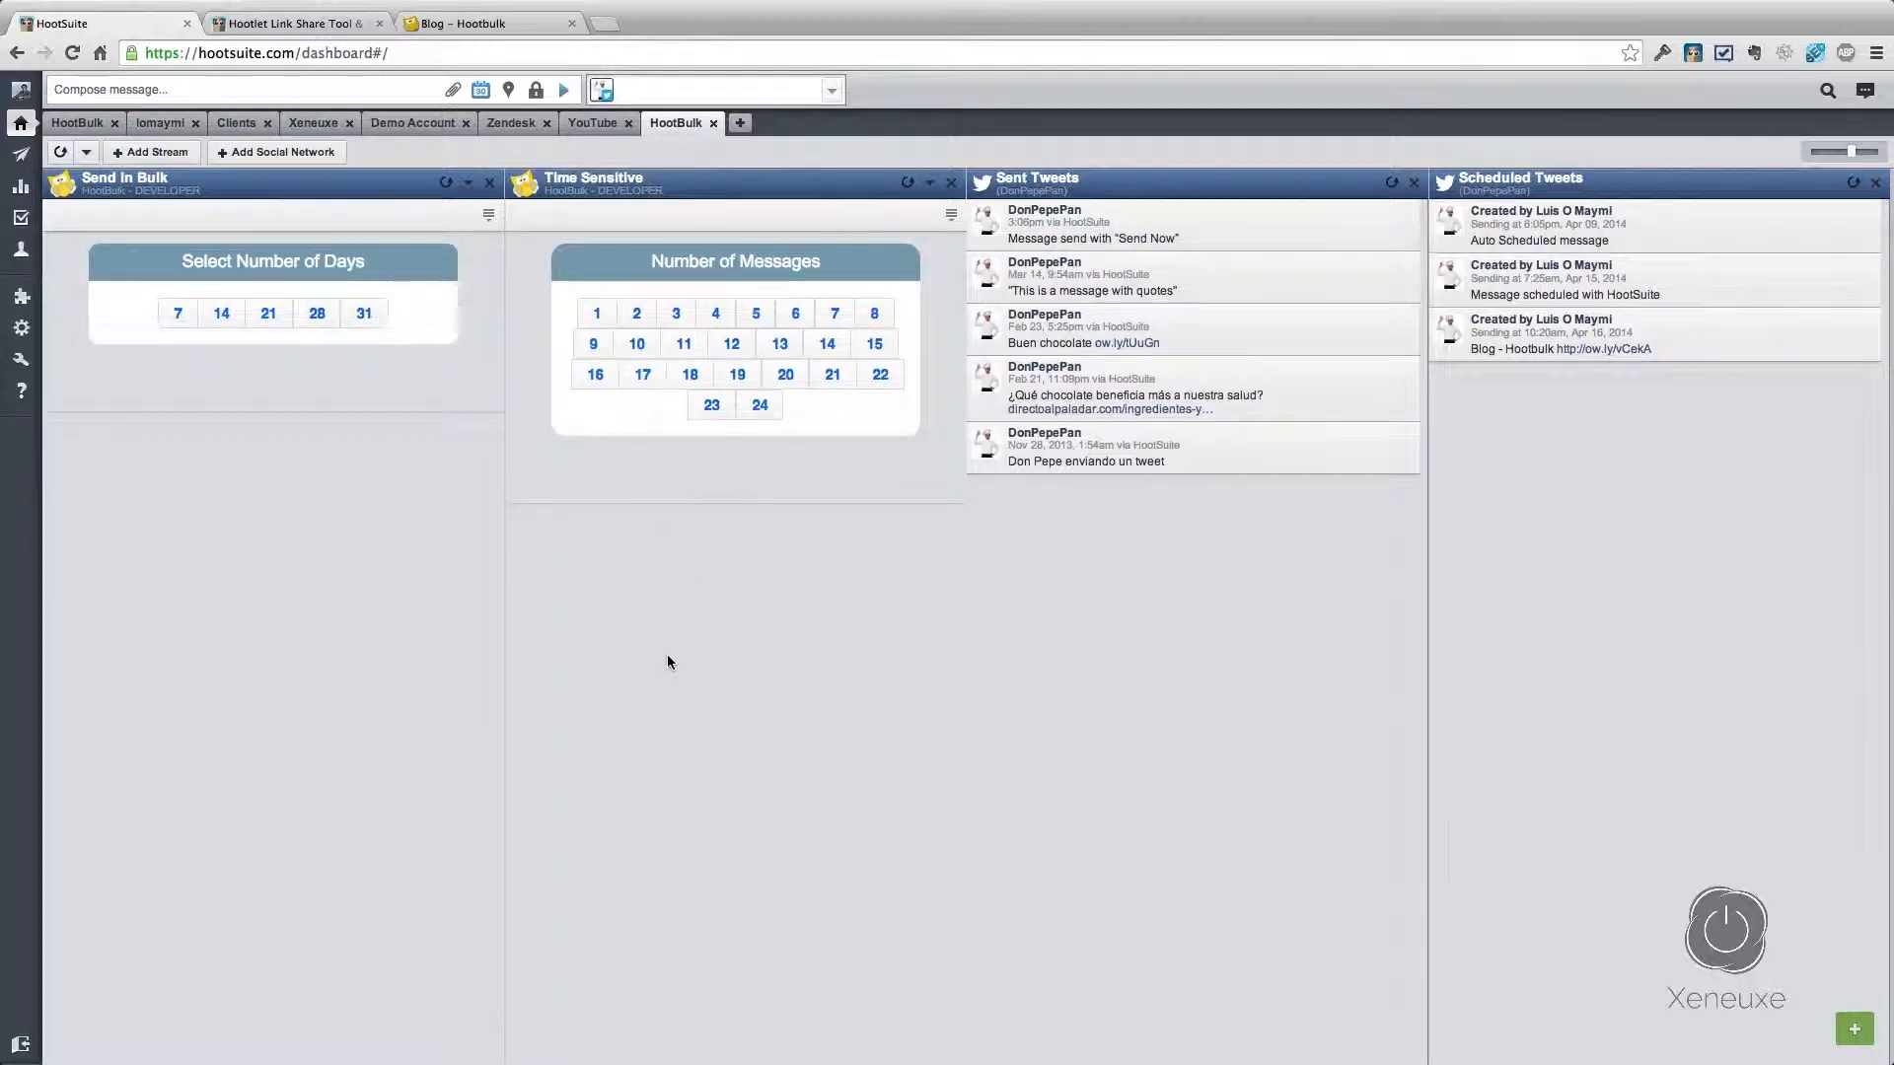
Step: Set the Send in Bulk stream to 31 days with 11 times per day and review the resulting form
click(383, 311)
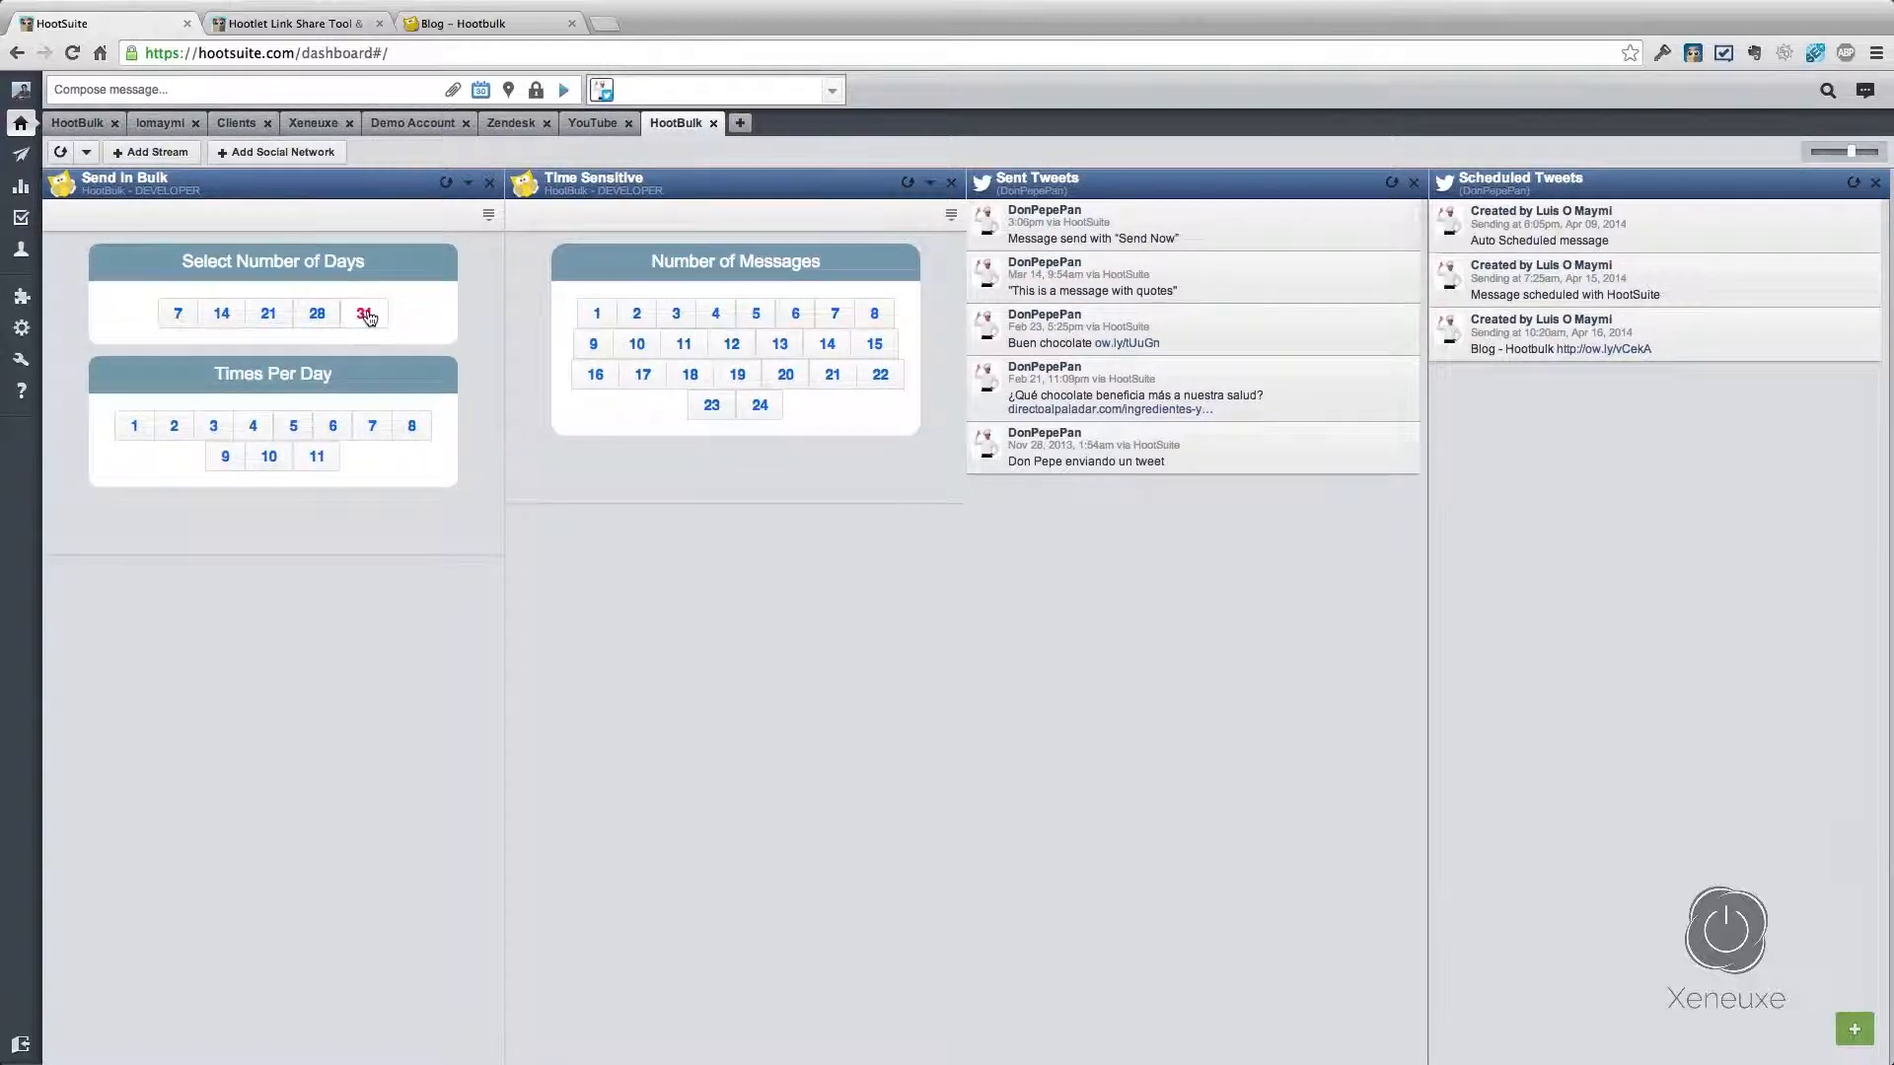
click(318, 457)
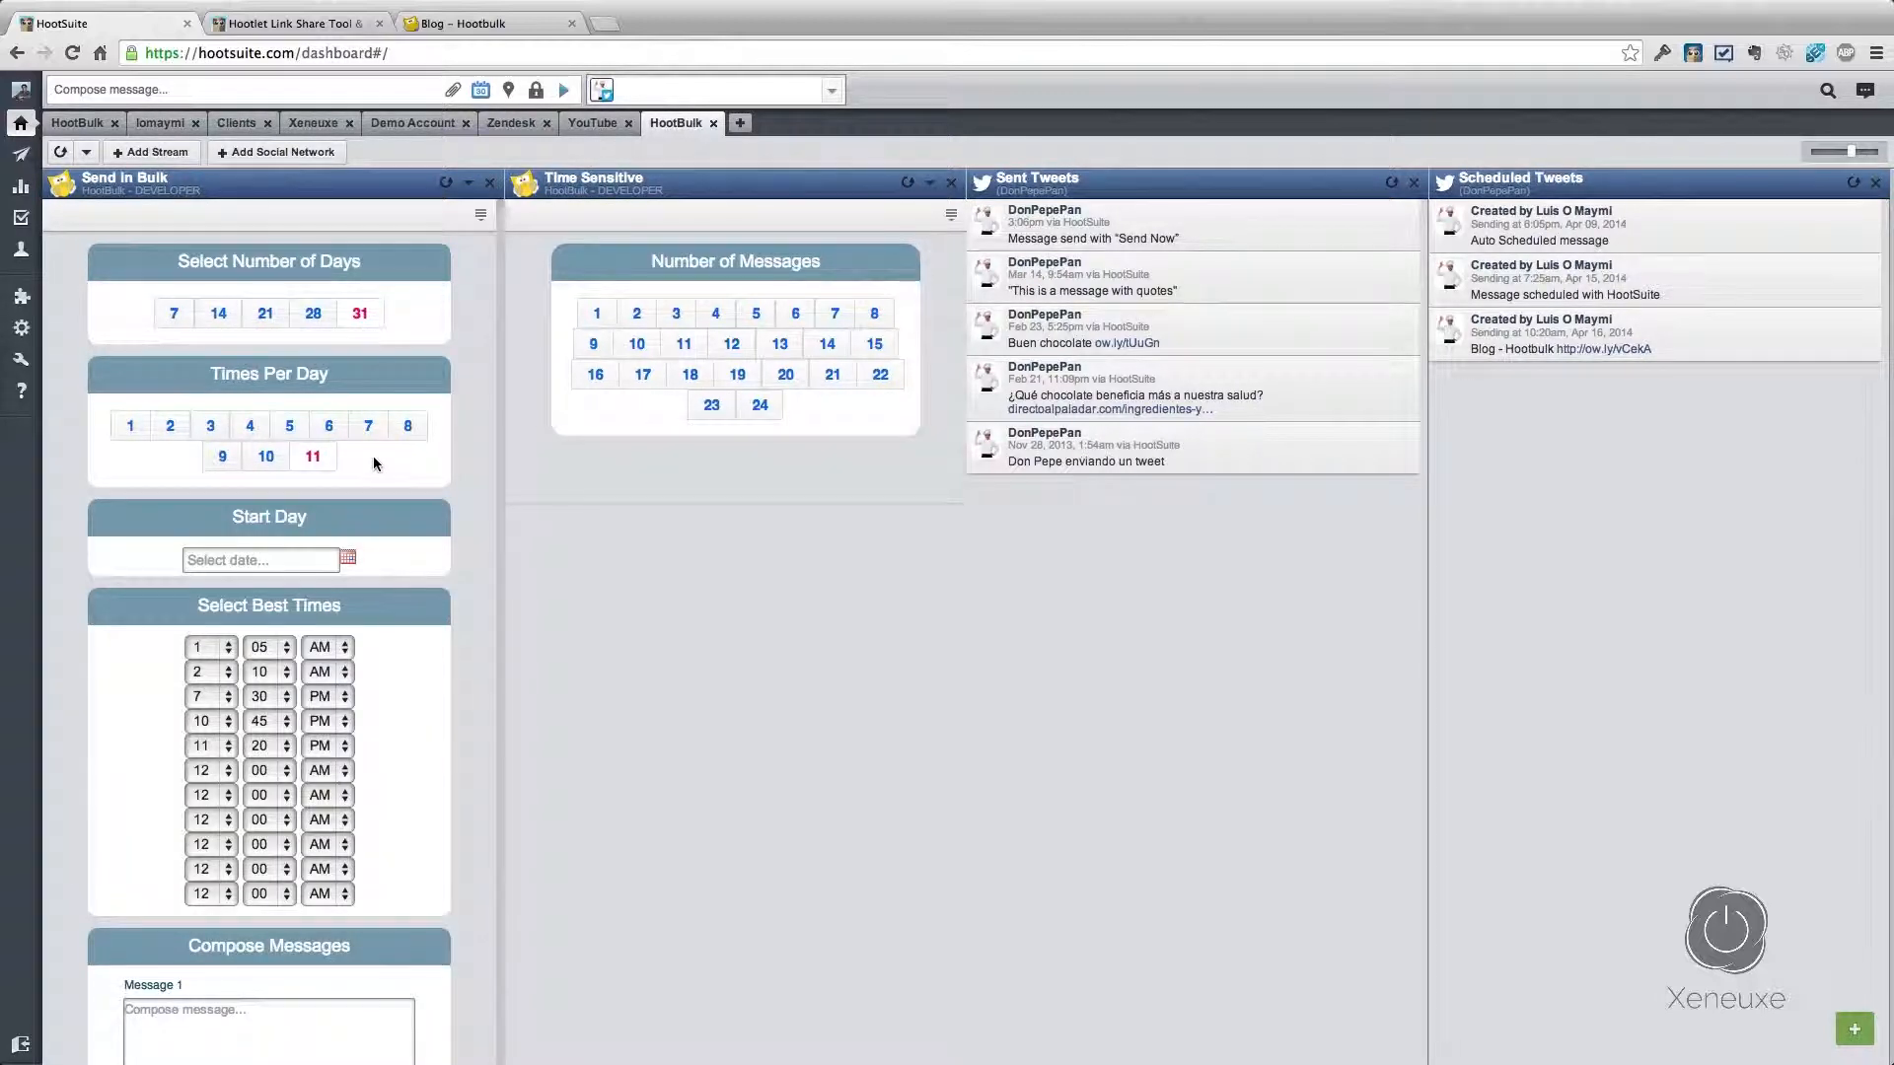
scroll(373, 456, down, 1)
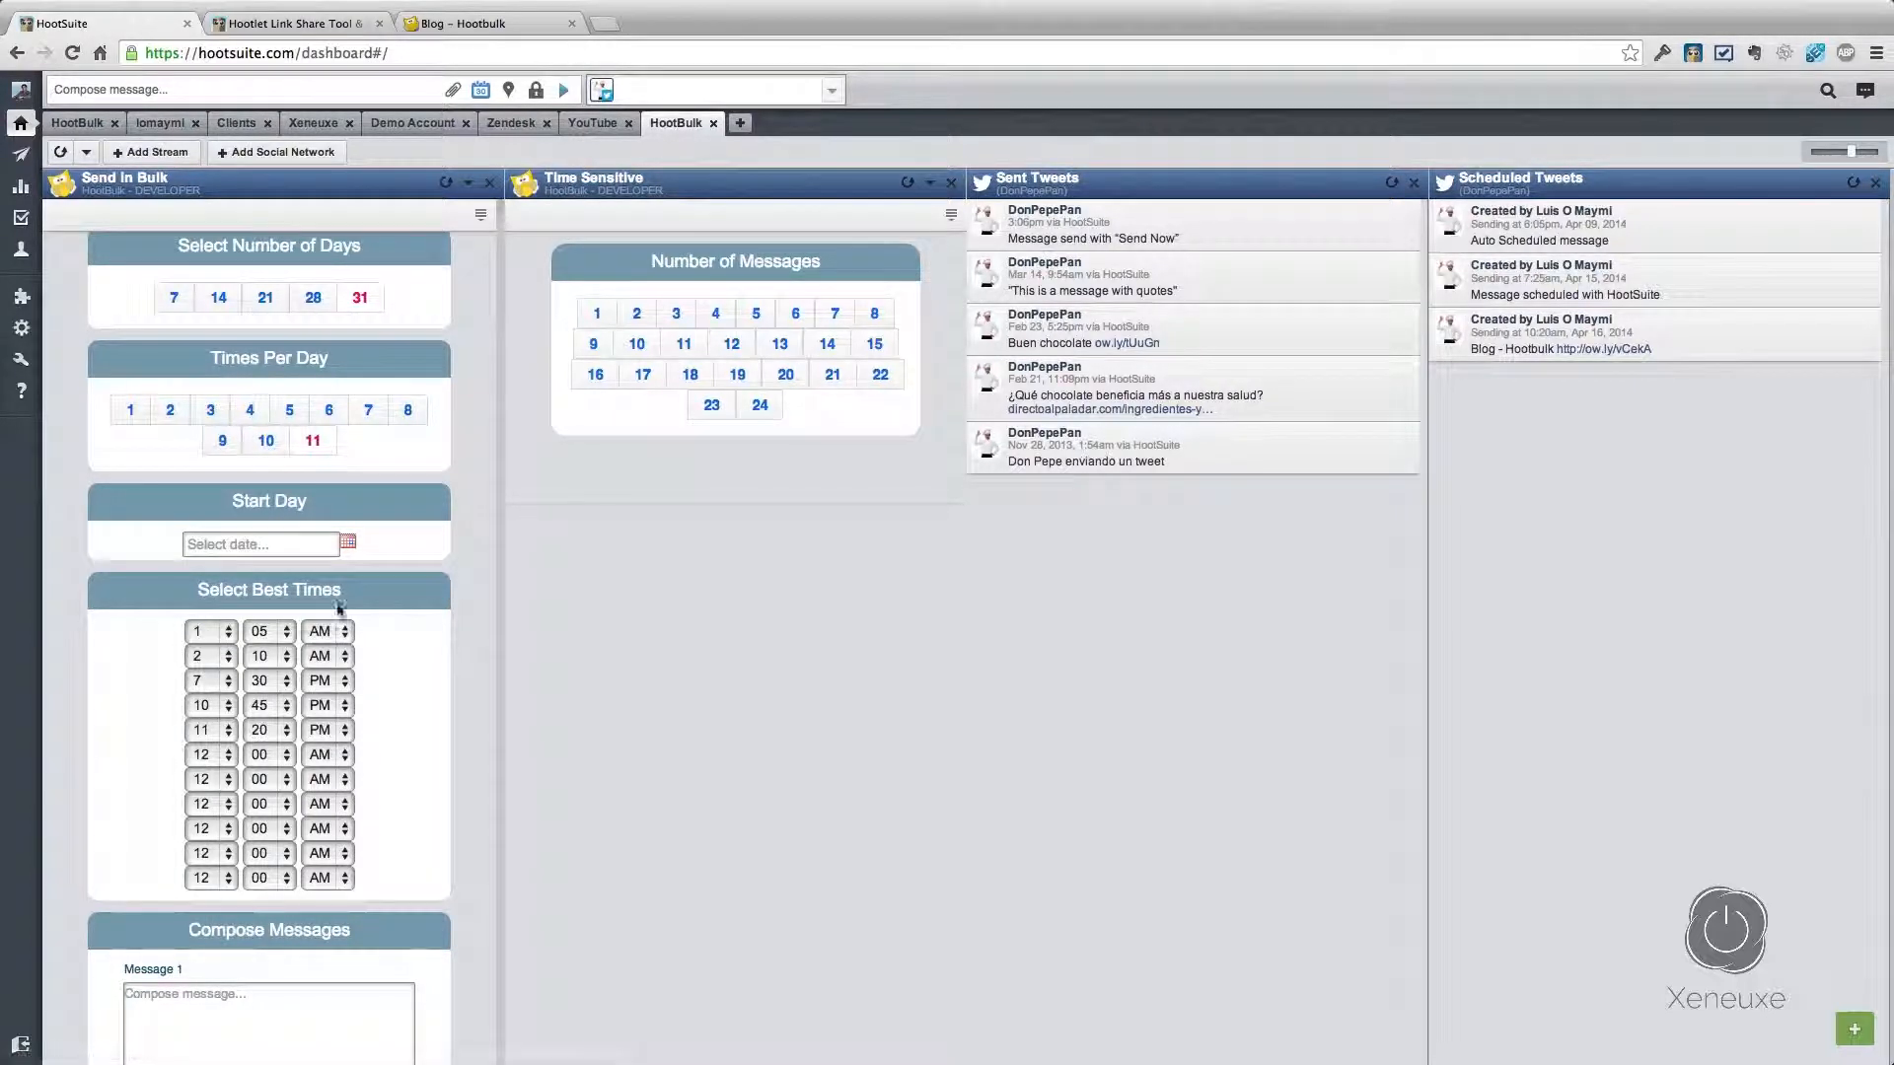
scroll(346, 527, up, 1)
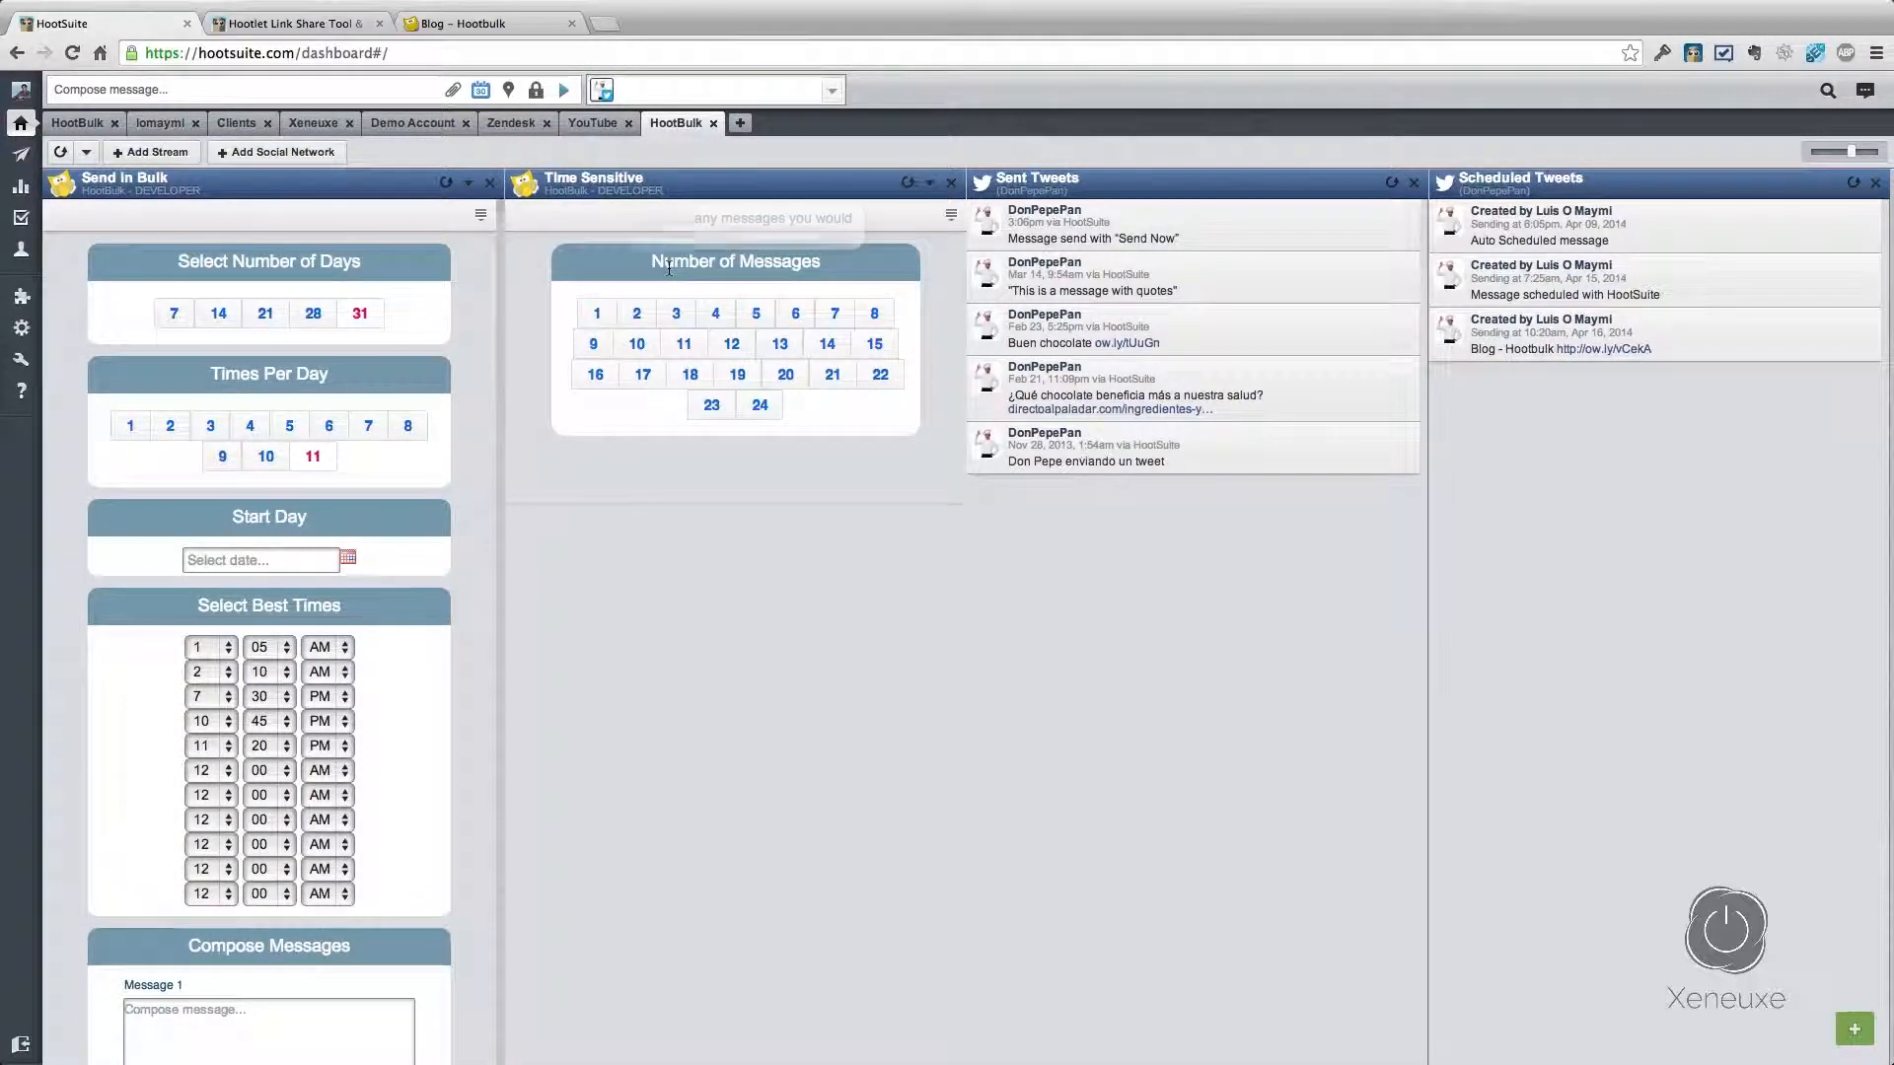
Step: Choose 3 messages in the Time Sensitive stream and enter "Message #1" as the text of Message 1
click(776, 414)
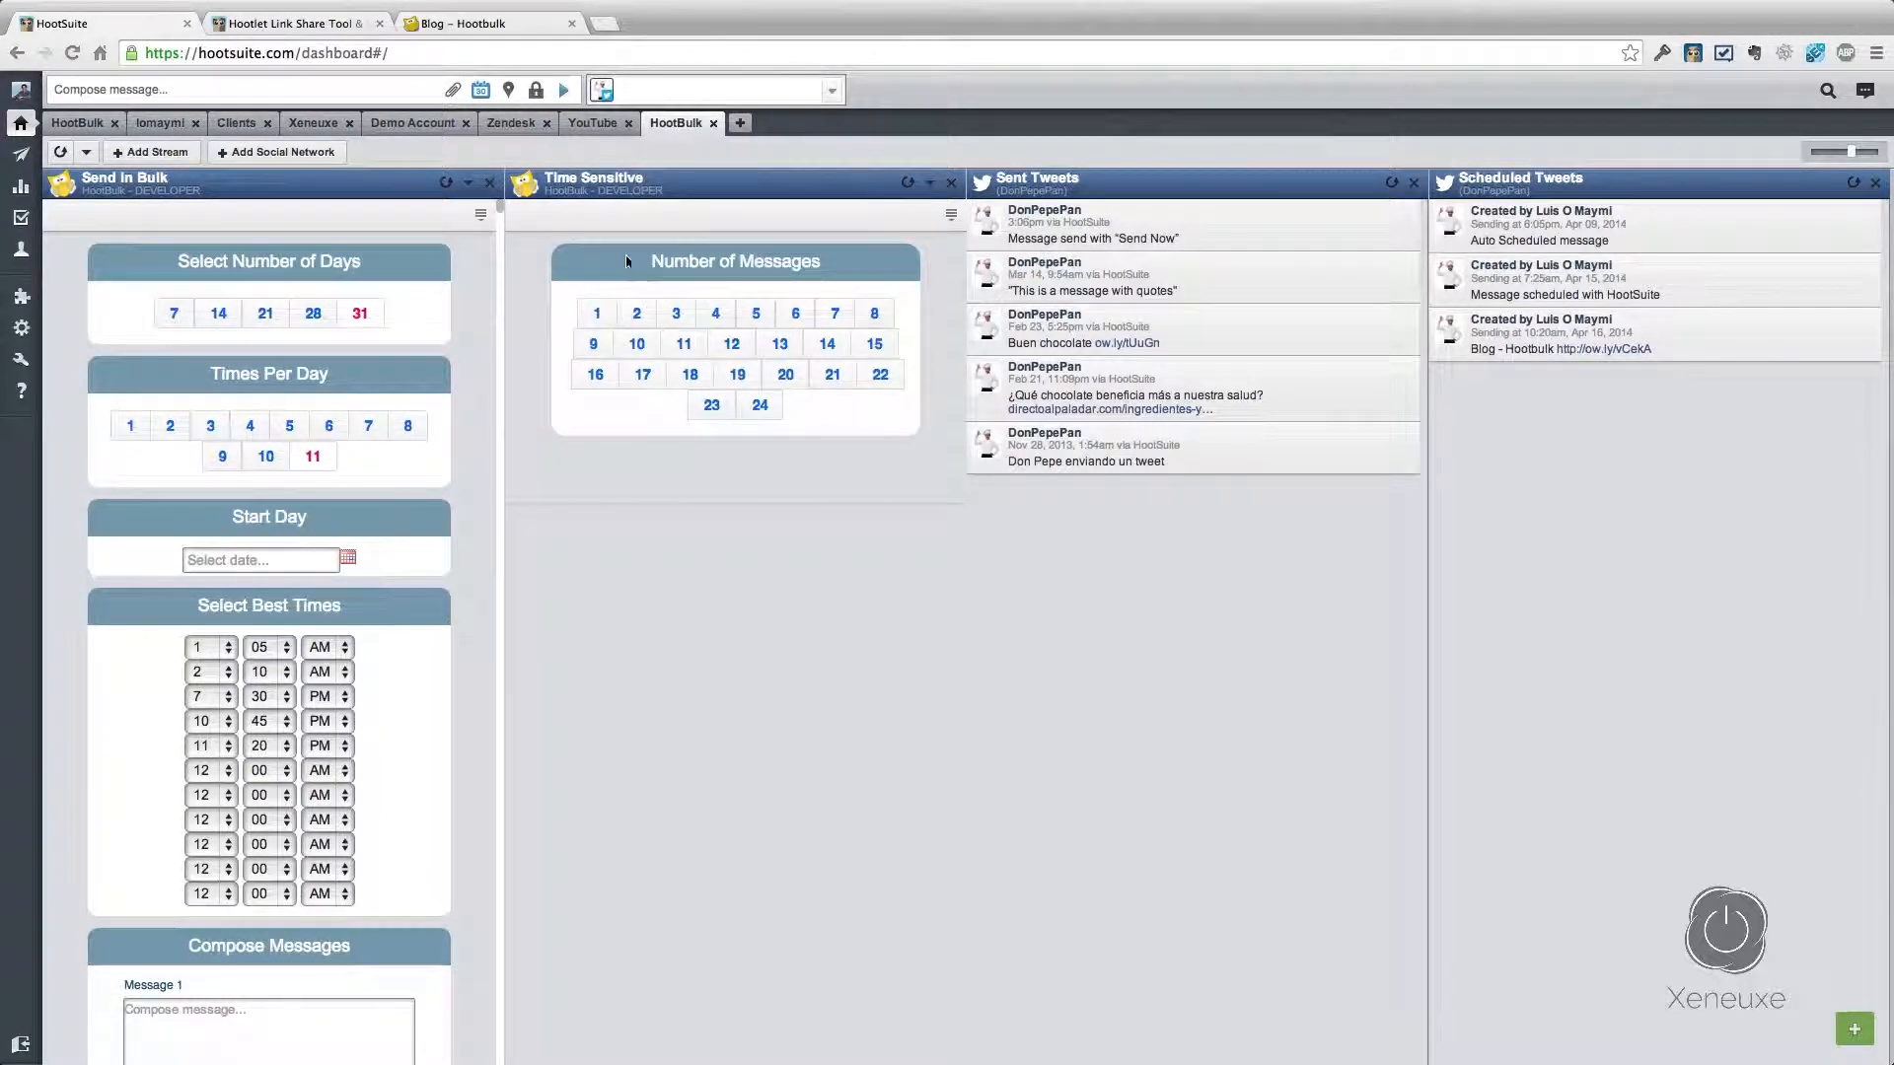
click(682, 315)
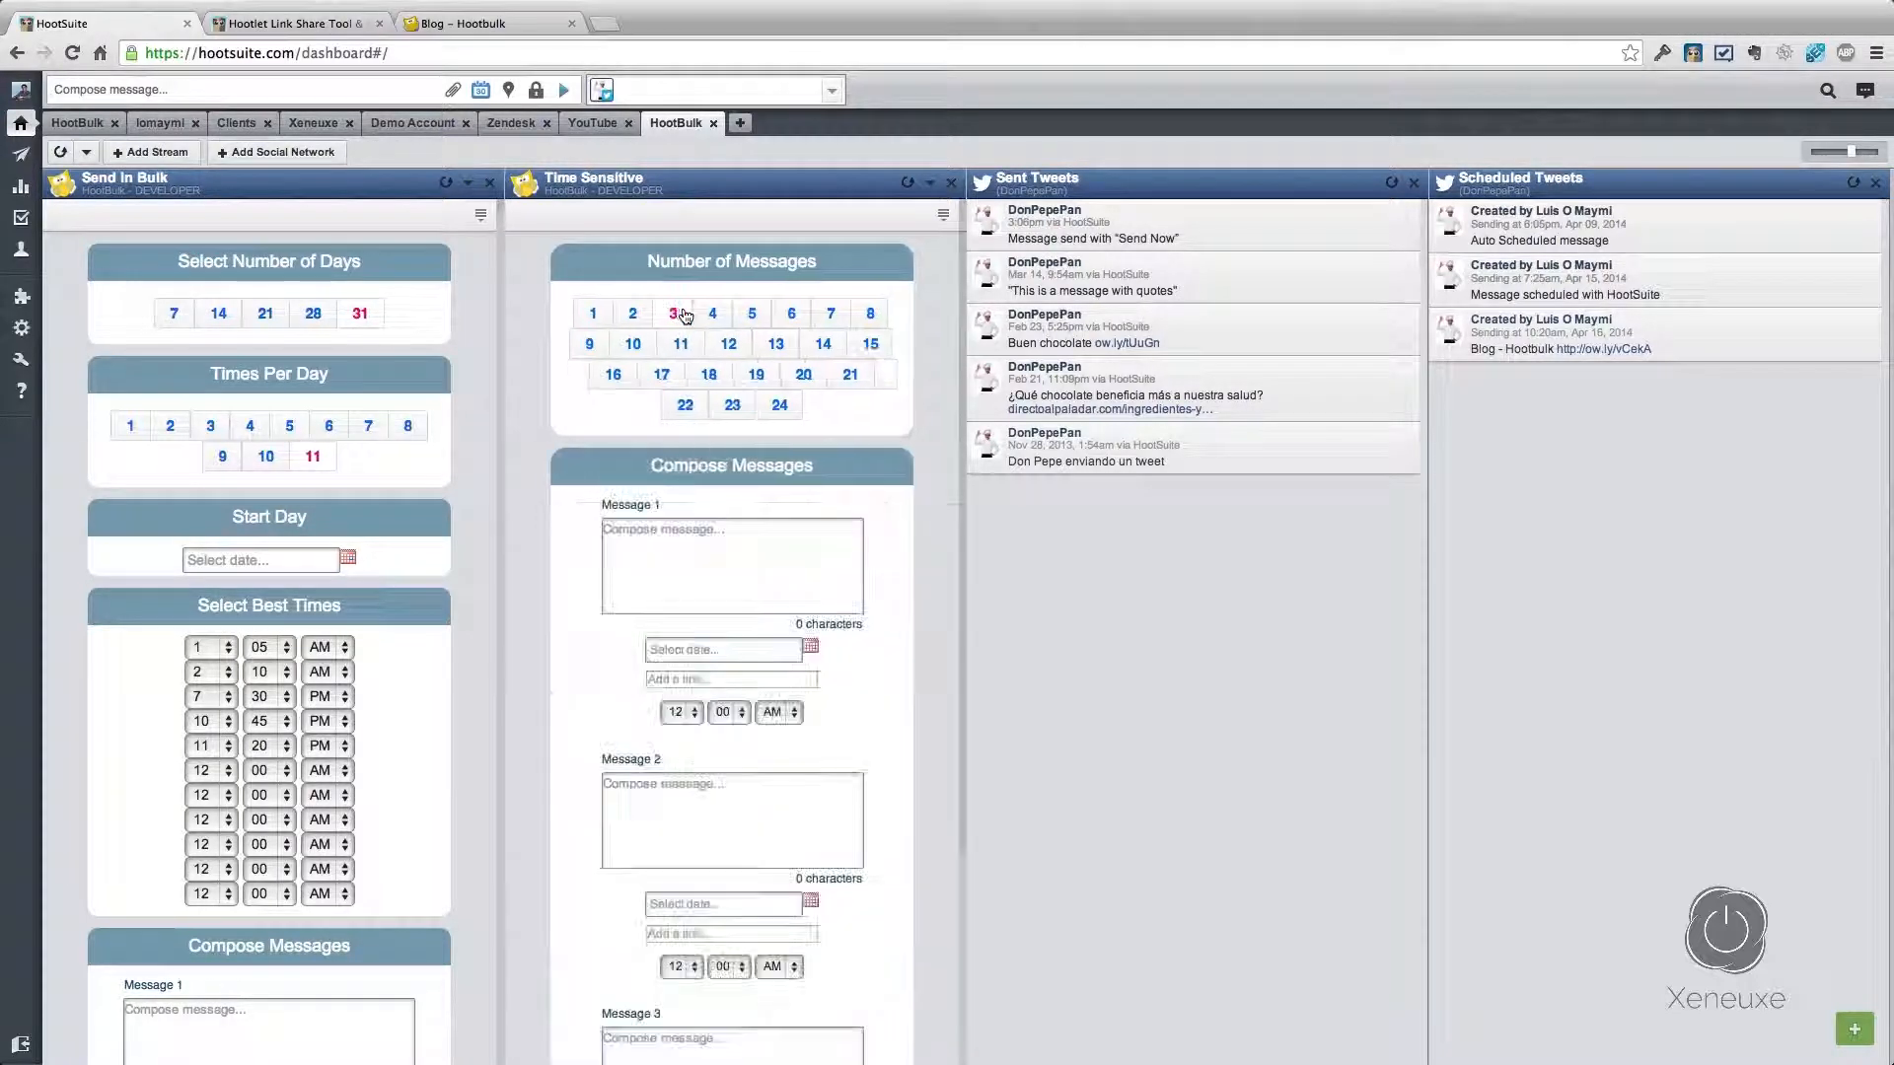
scroll(699, 527, down, 2)
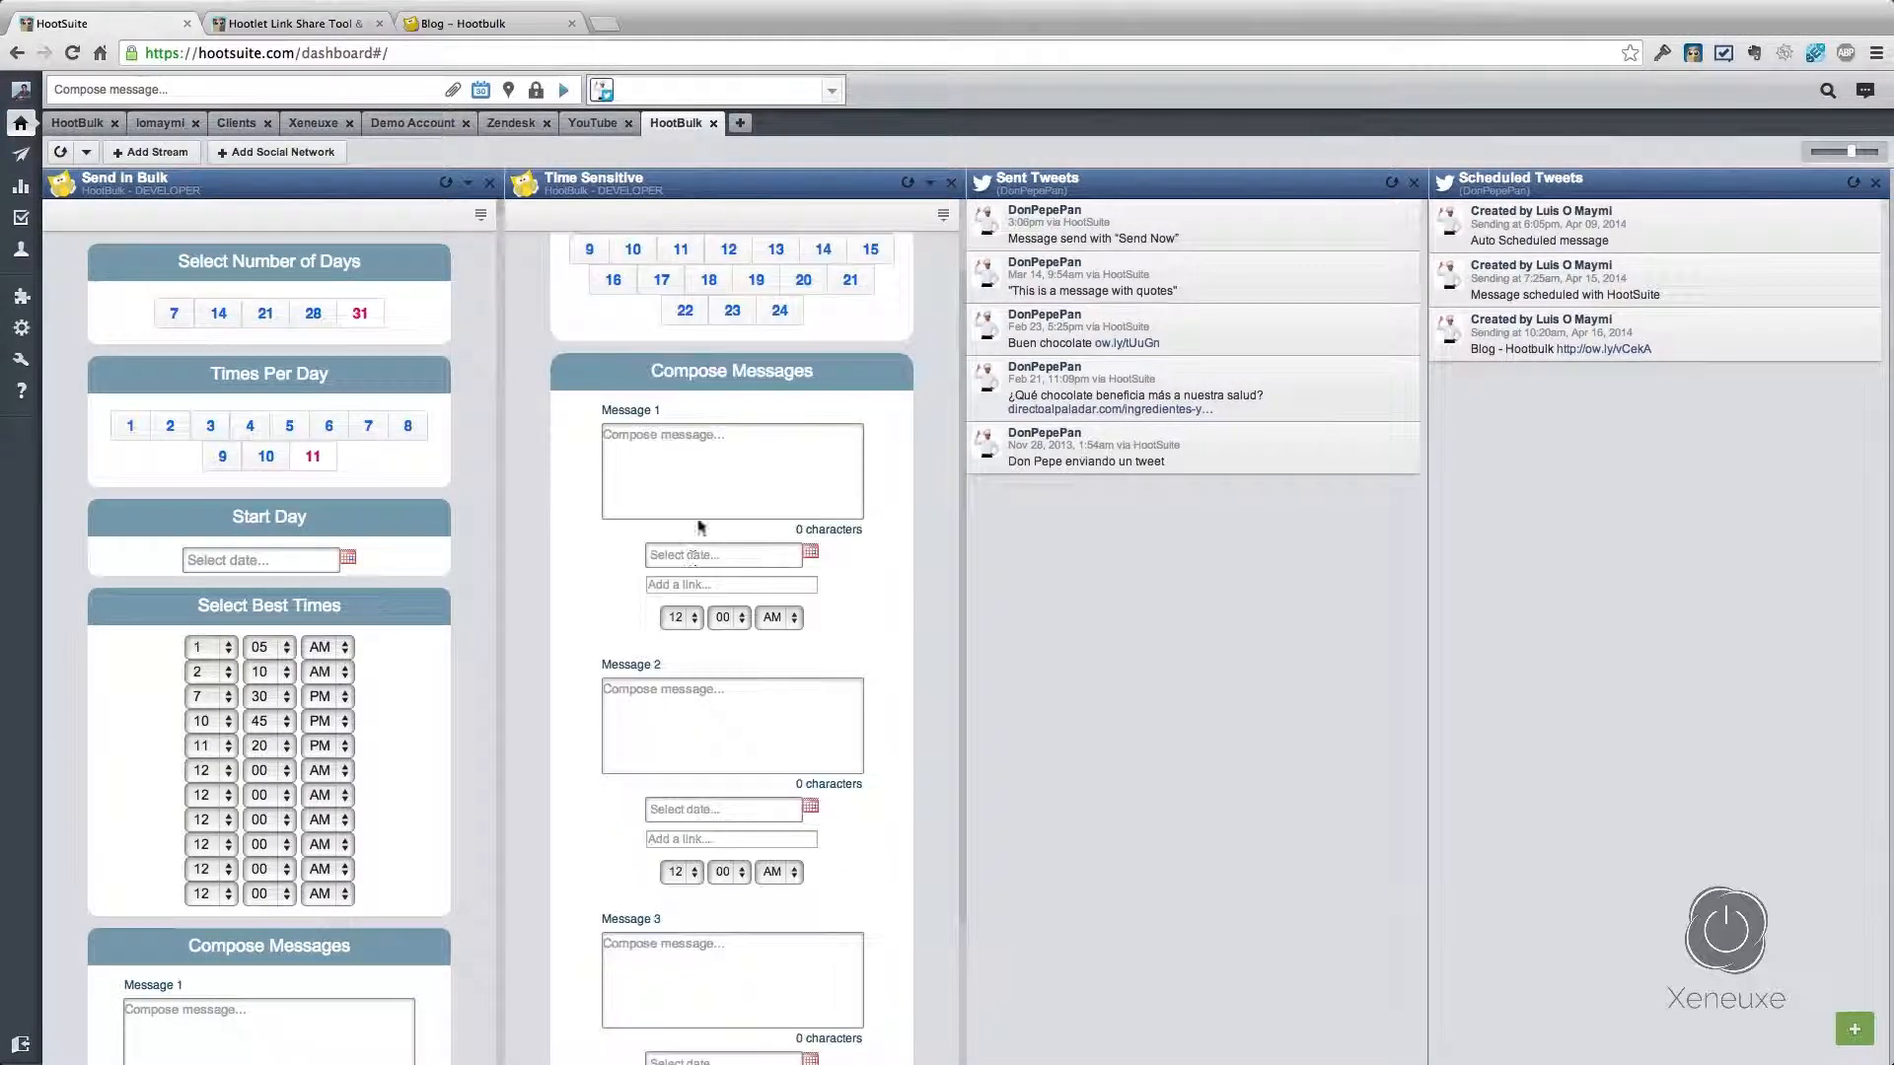
click(655, 459)
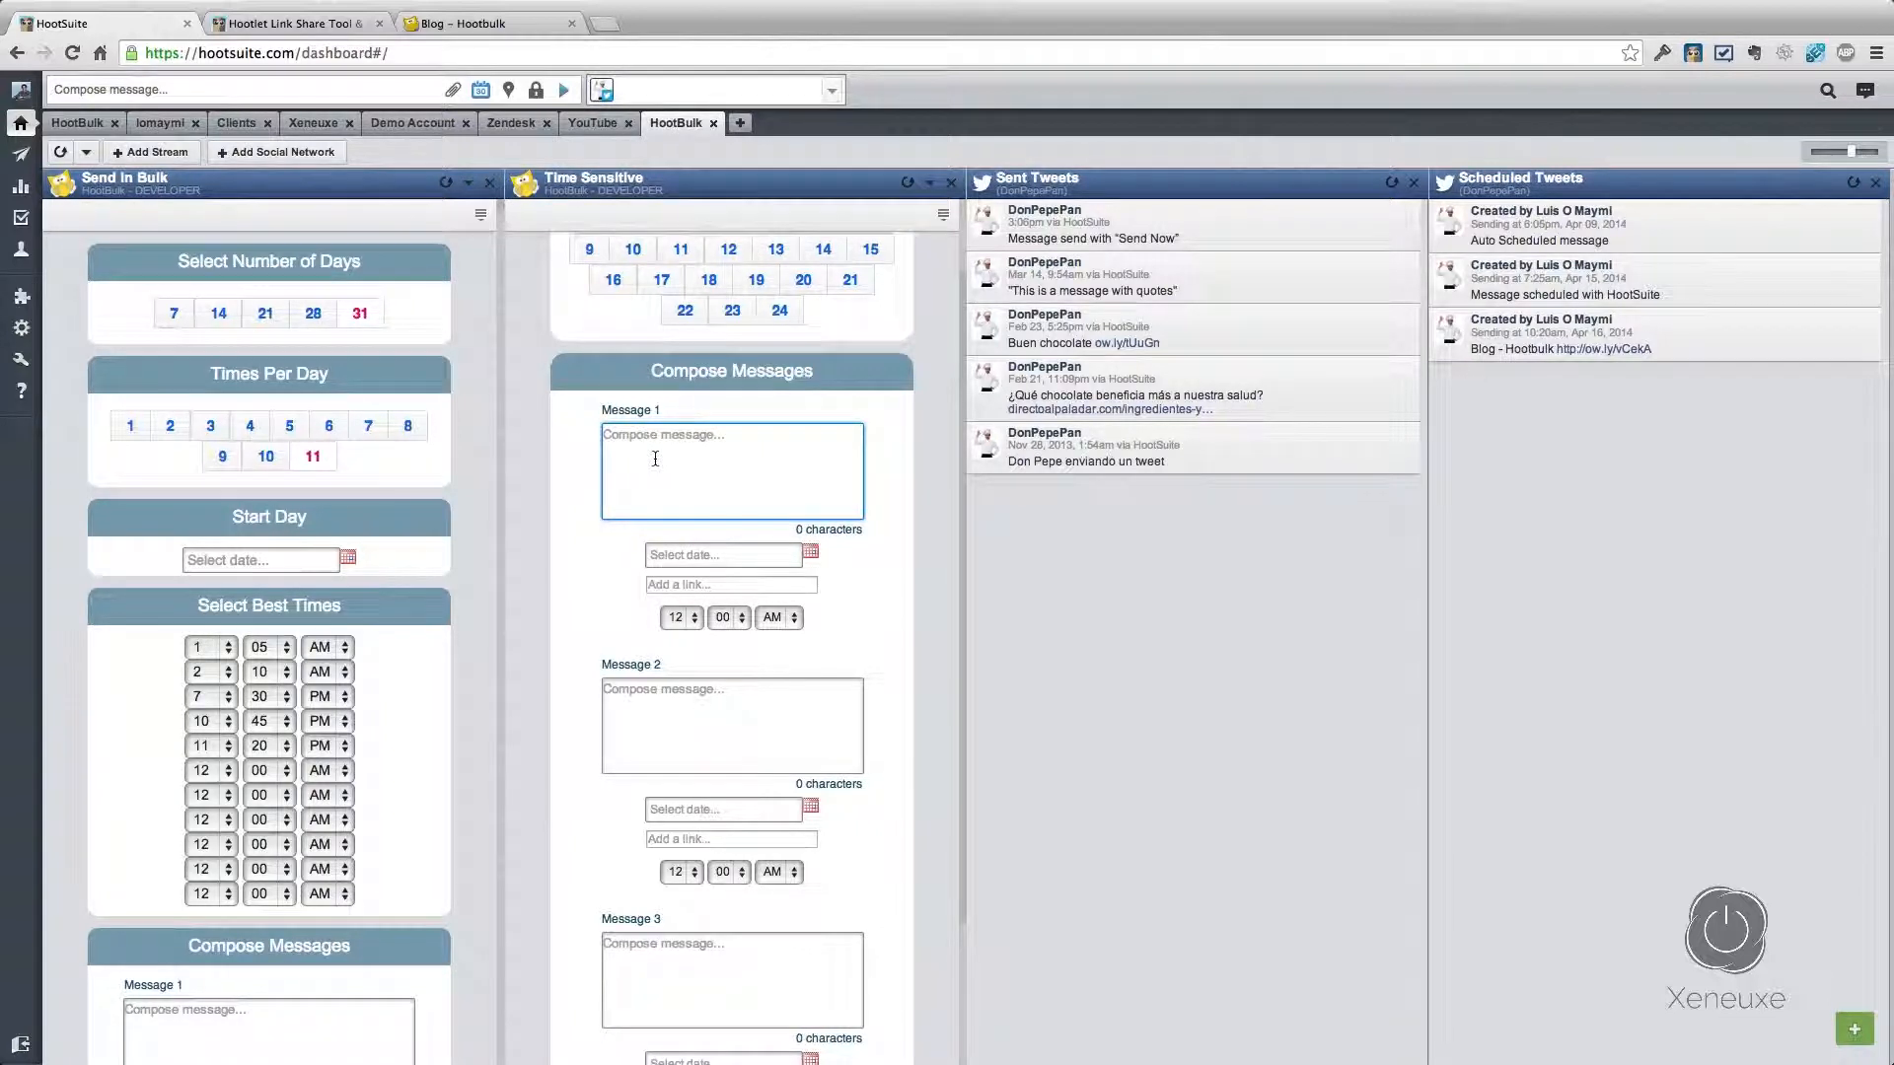
text(Message #1)
key(Return)
Step: Schedule Message 1 of the Time Sensitive form for 04/17/2014 at 8:20 PM
click(811, 554)
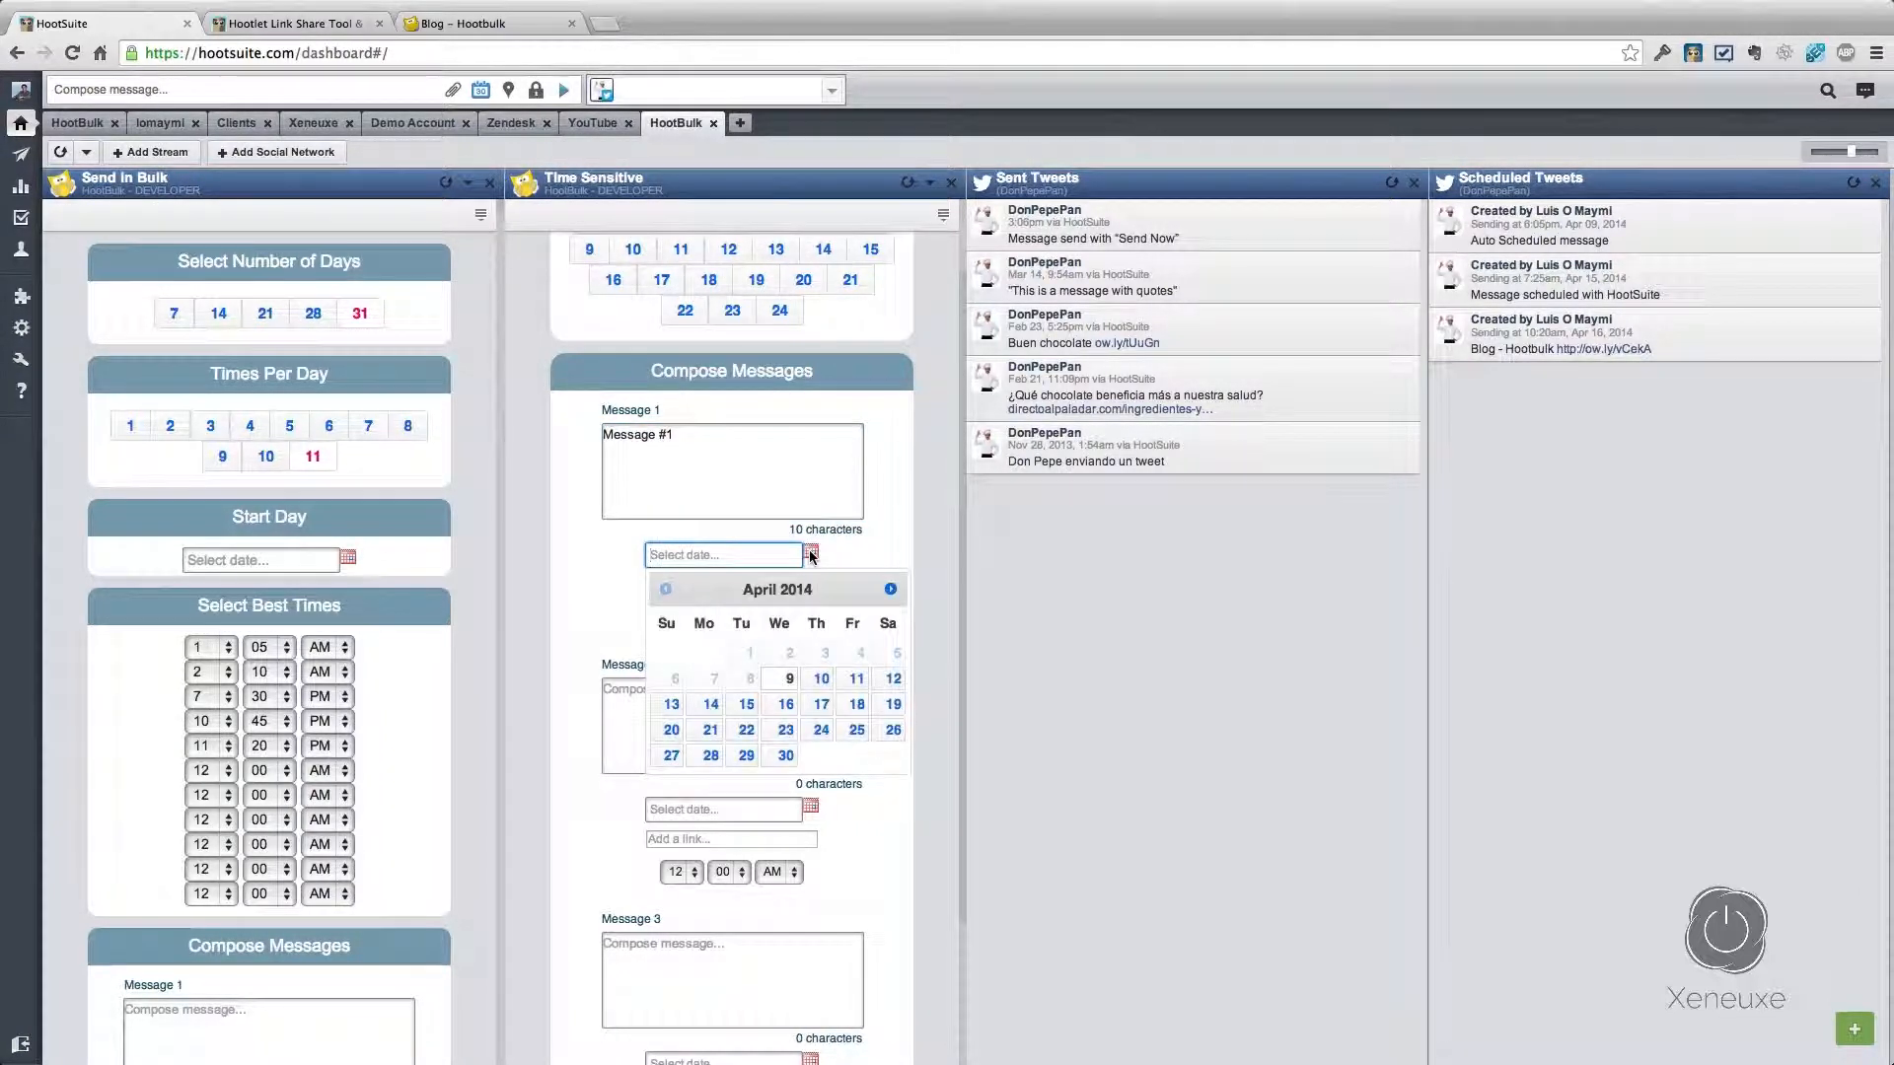
click(822, 704)
click(676, 620)
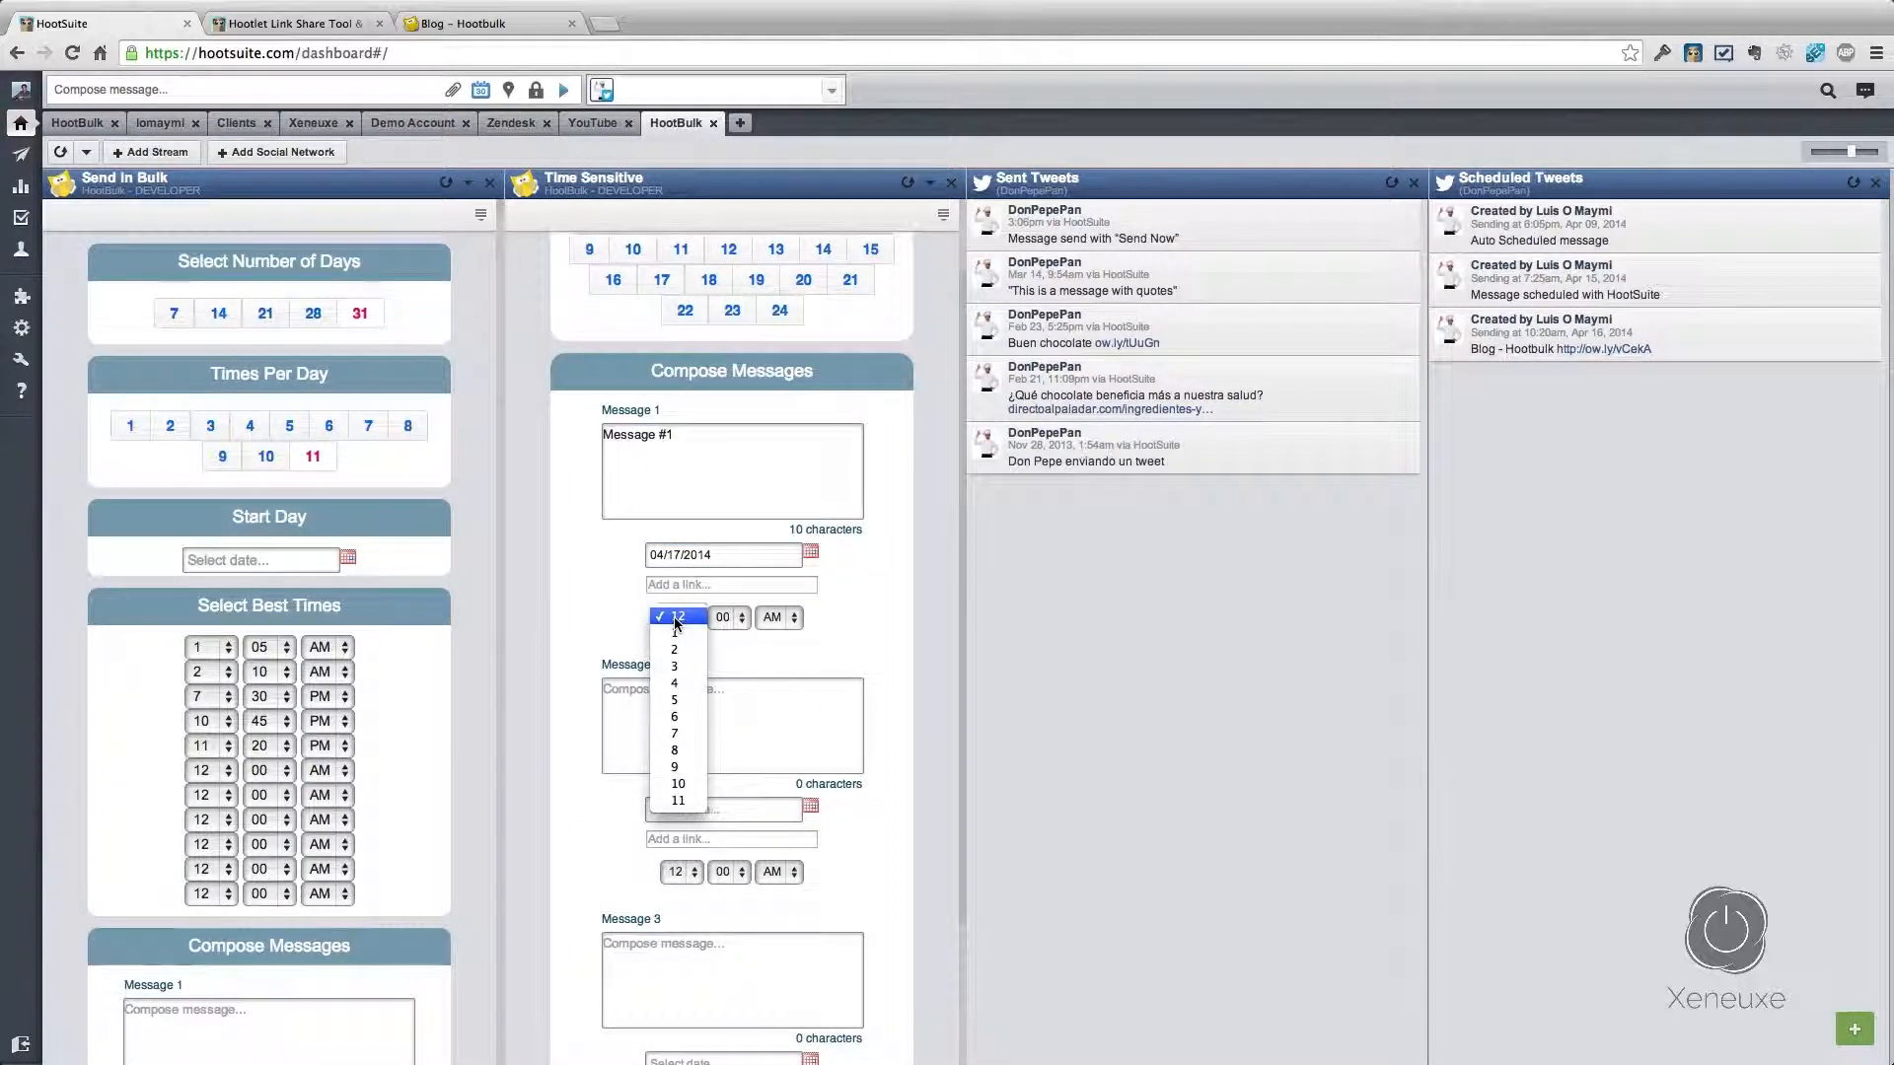
click(691, 750)
click(728, 618)
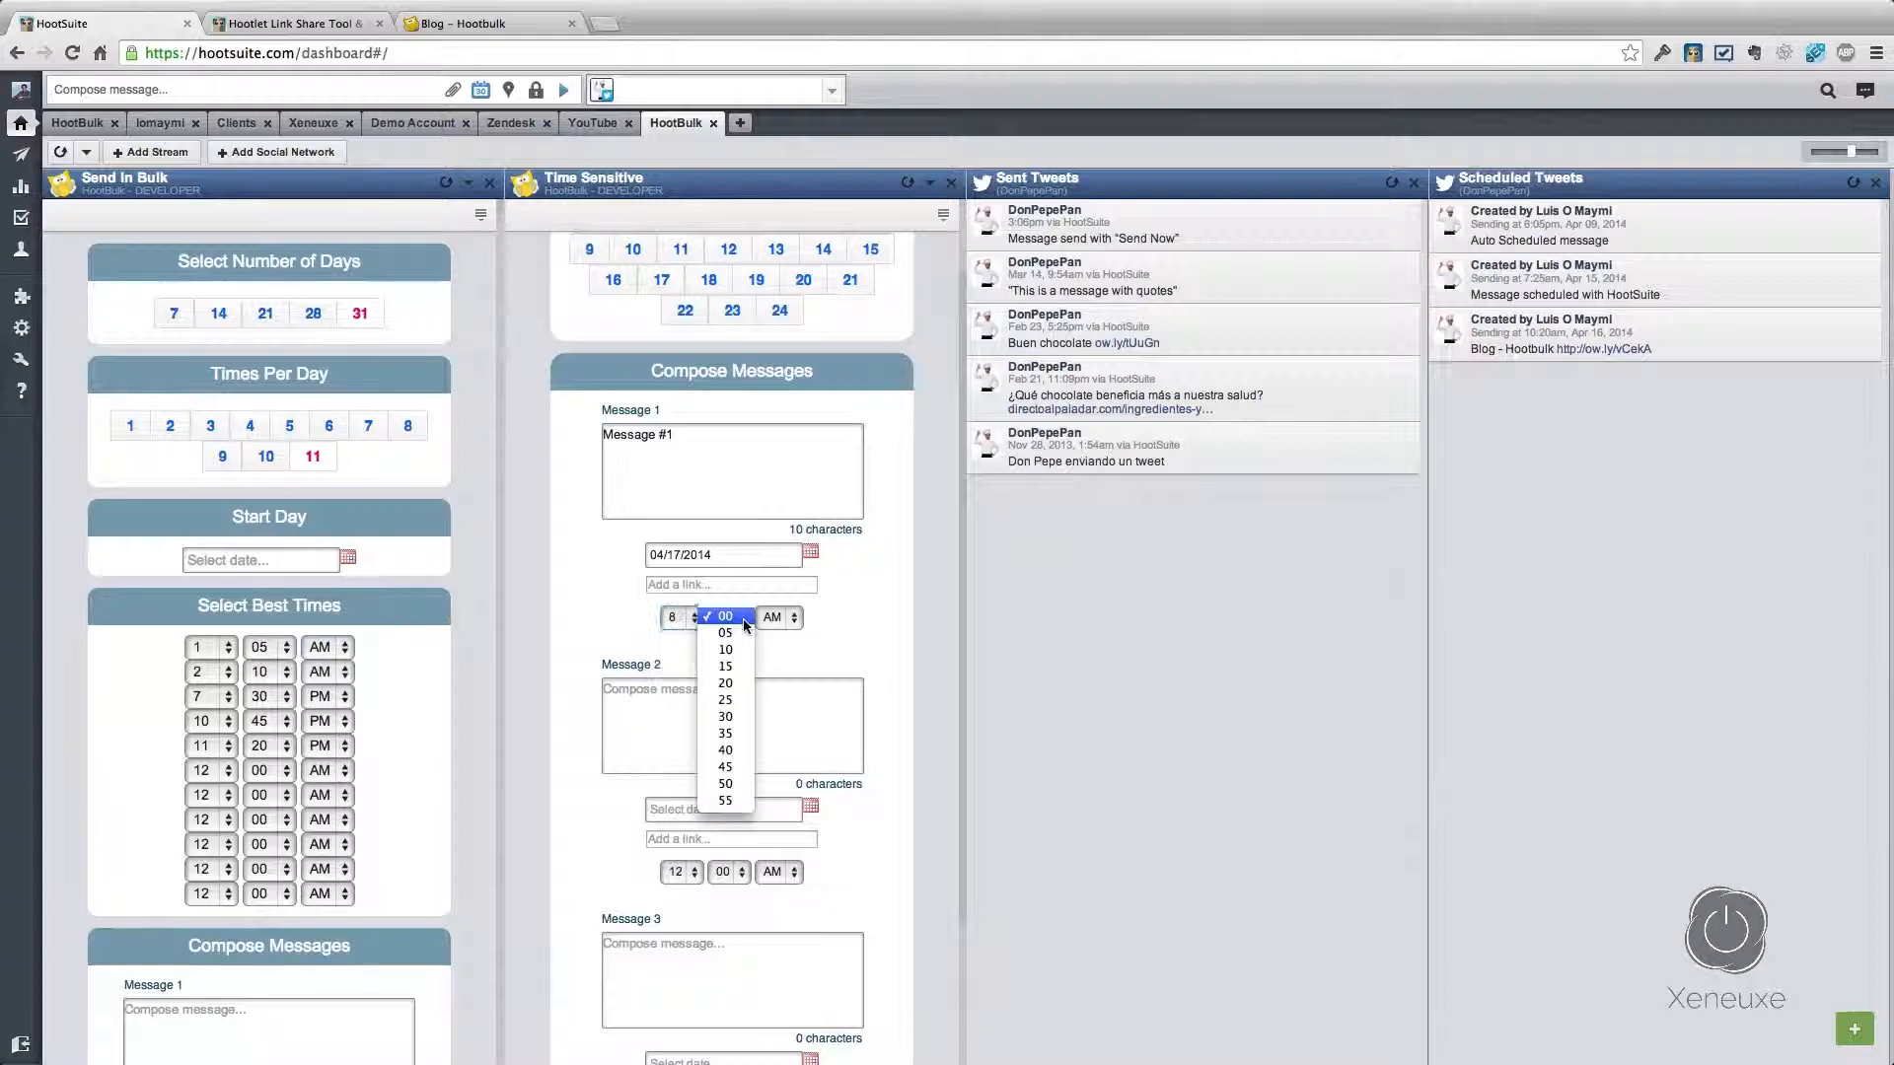
click(730, 683)
click(775, 618)
click(777, 633)
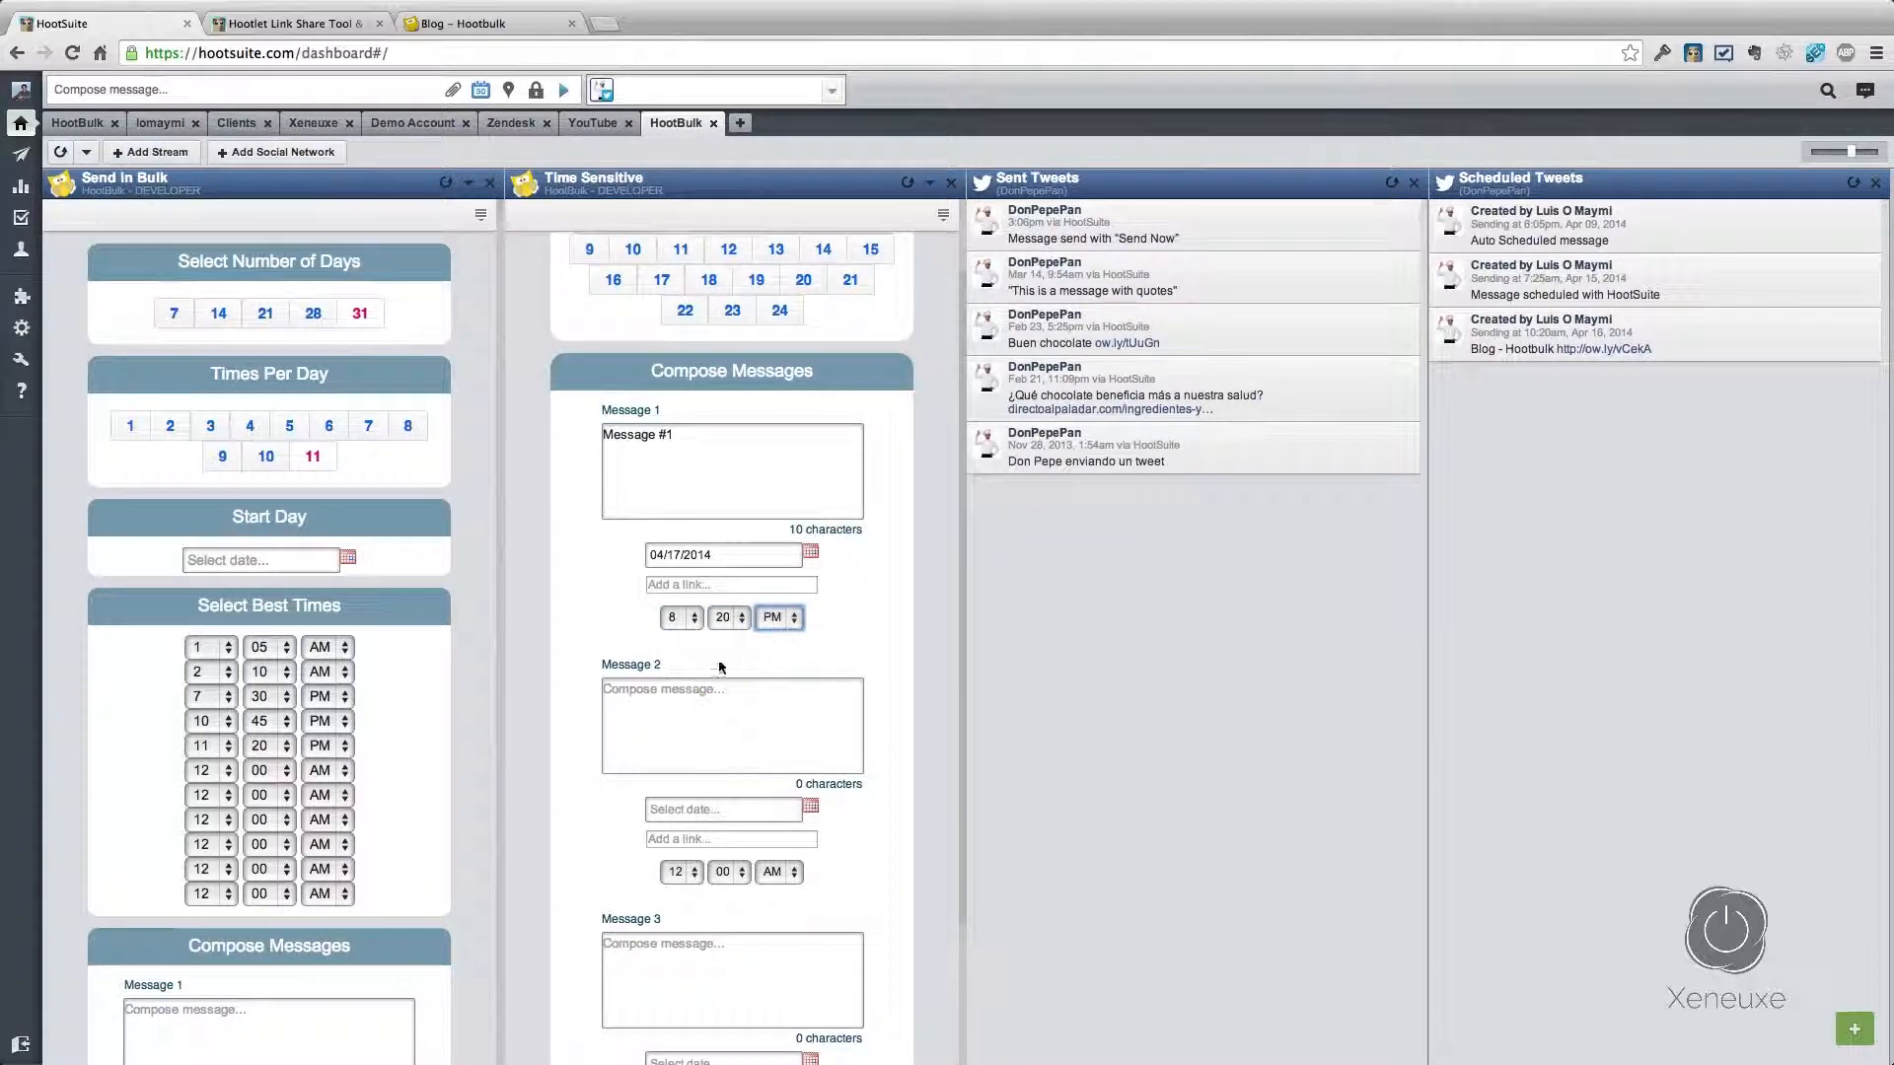
Step: Enter "Message #2" as the text of Message 2 and set its date to 04/18/2014
click(665, 717)
text(Message #1)
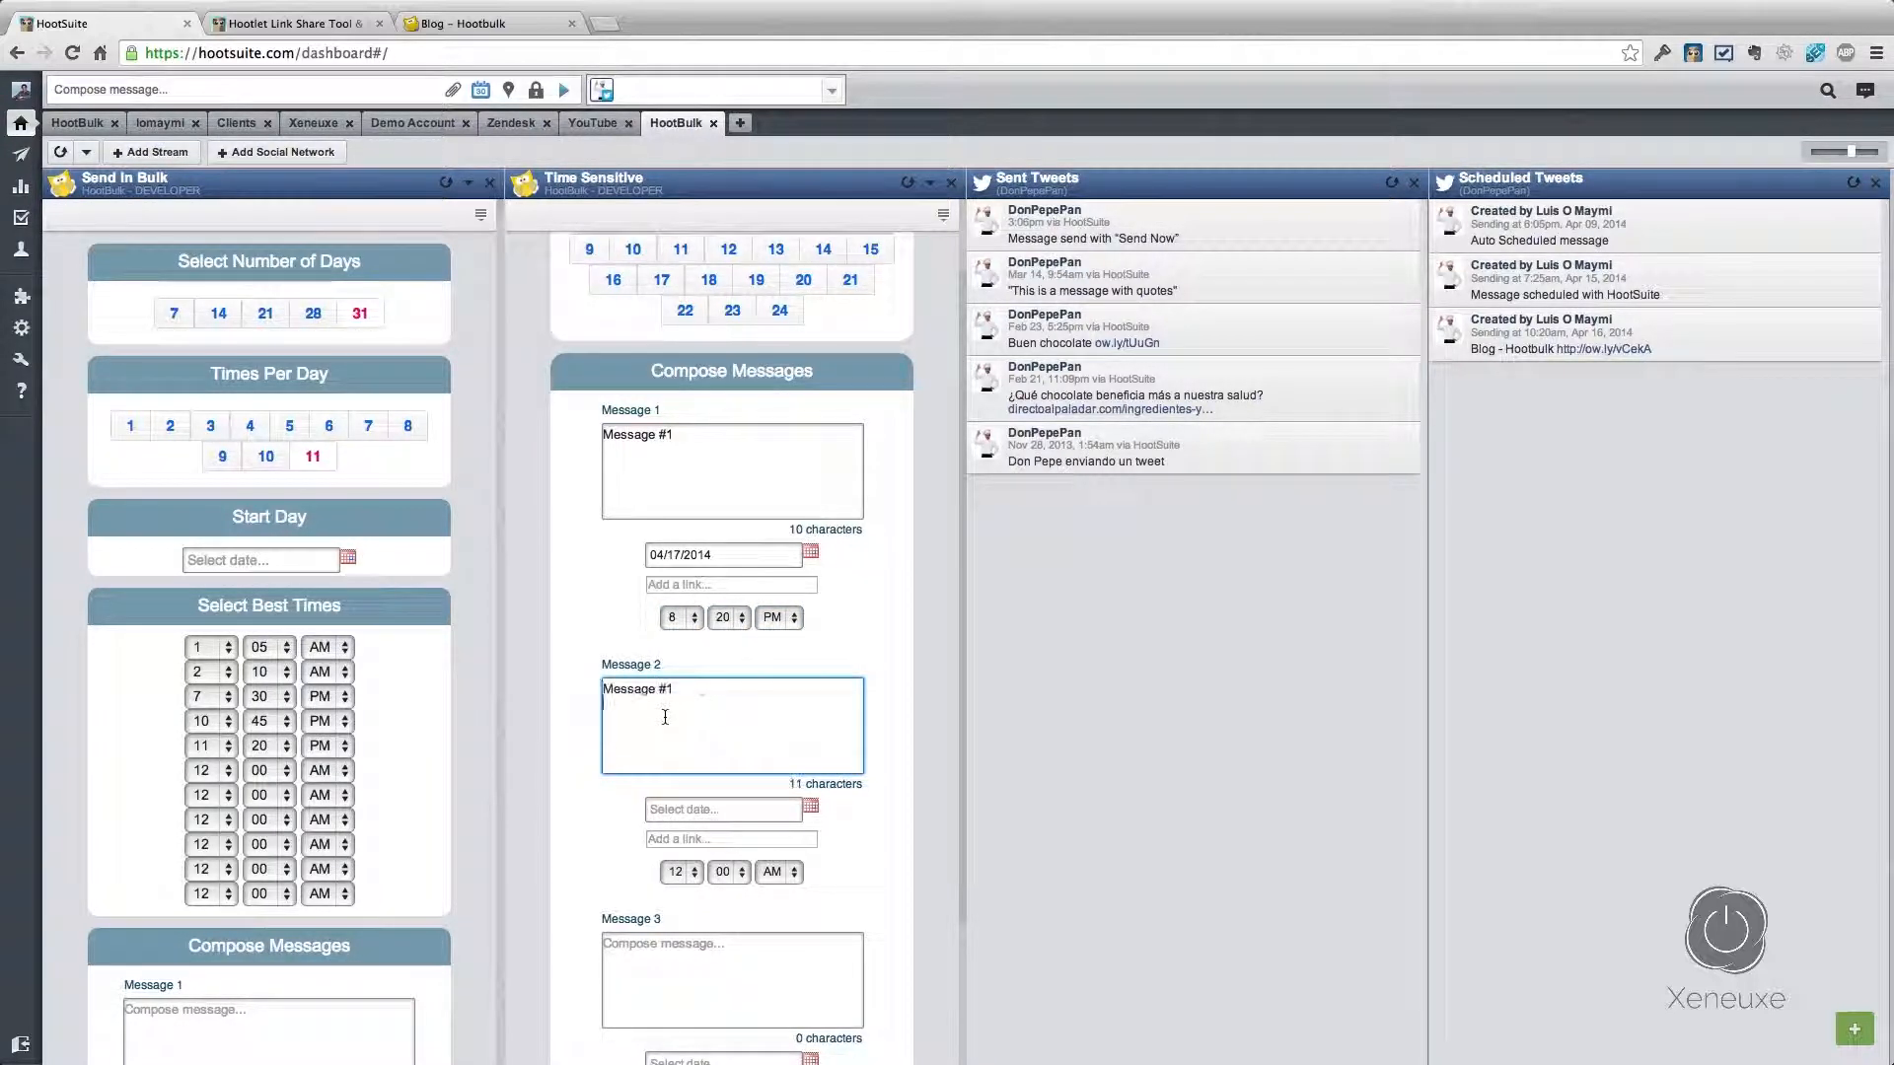
key(BackSpace)
text(2)
click(814, 809)
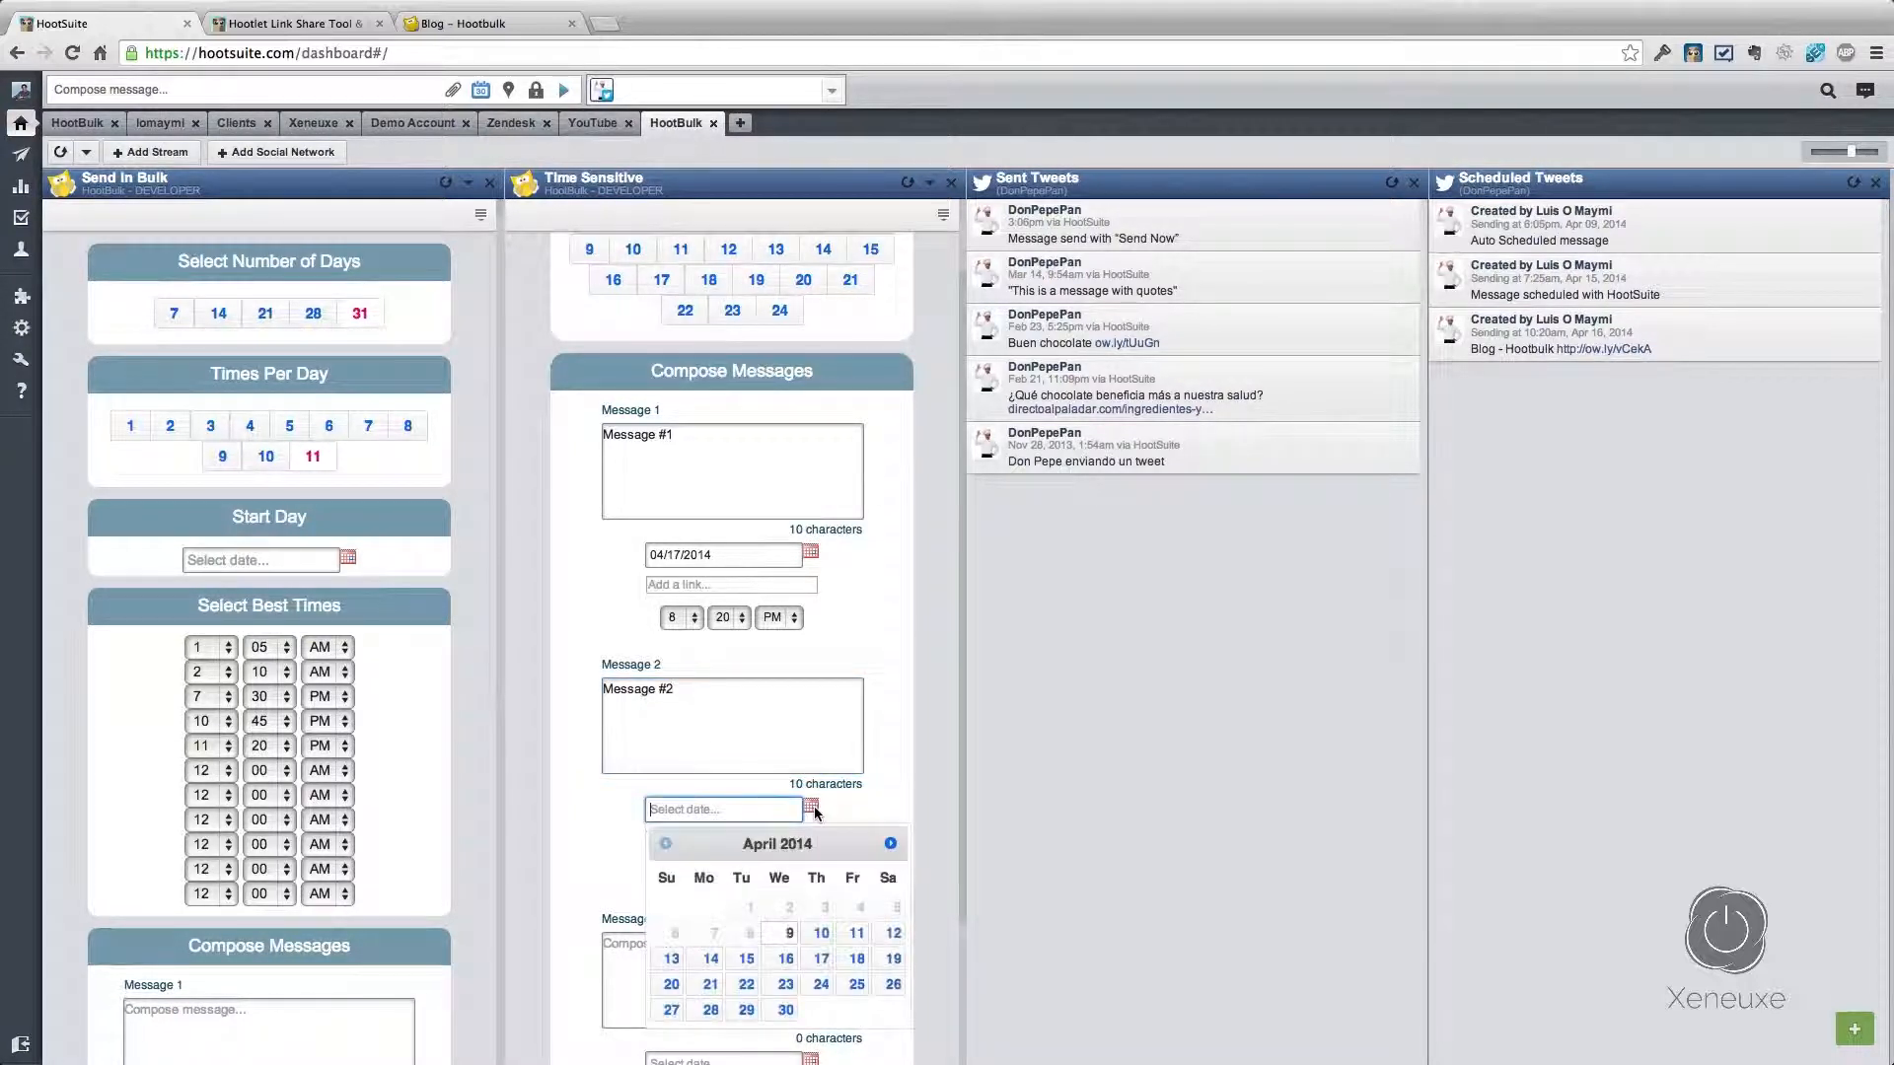
click(857, 964)
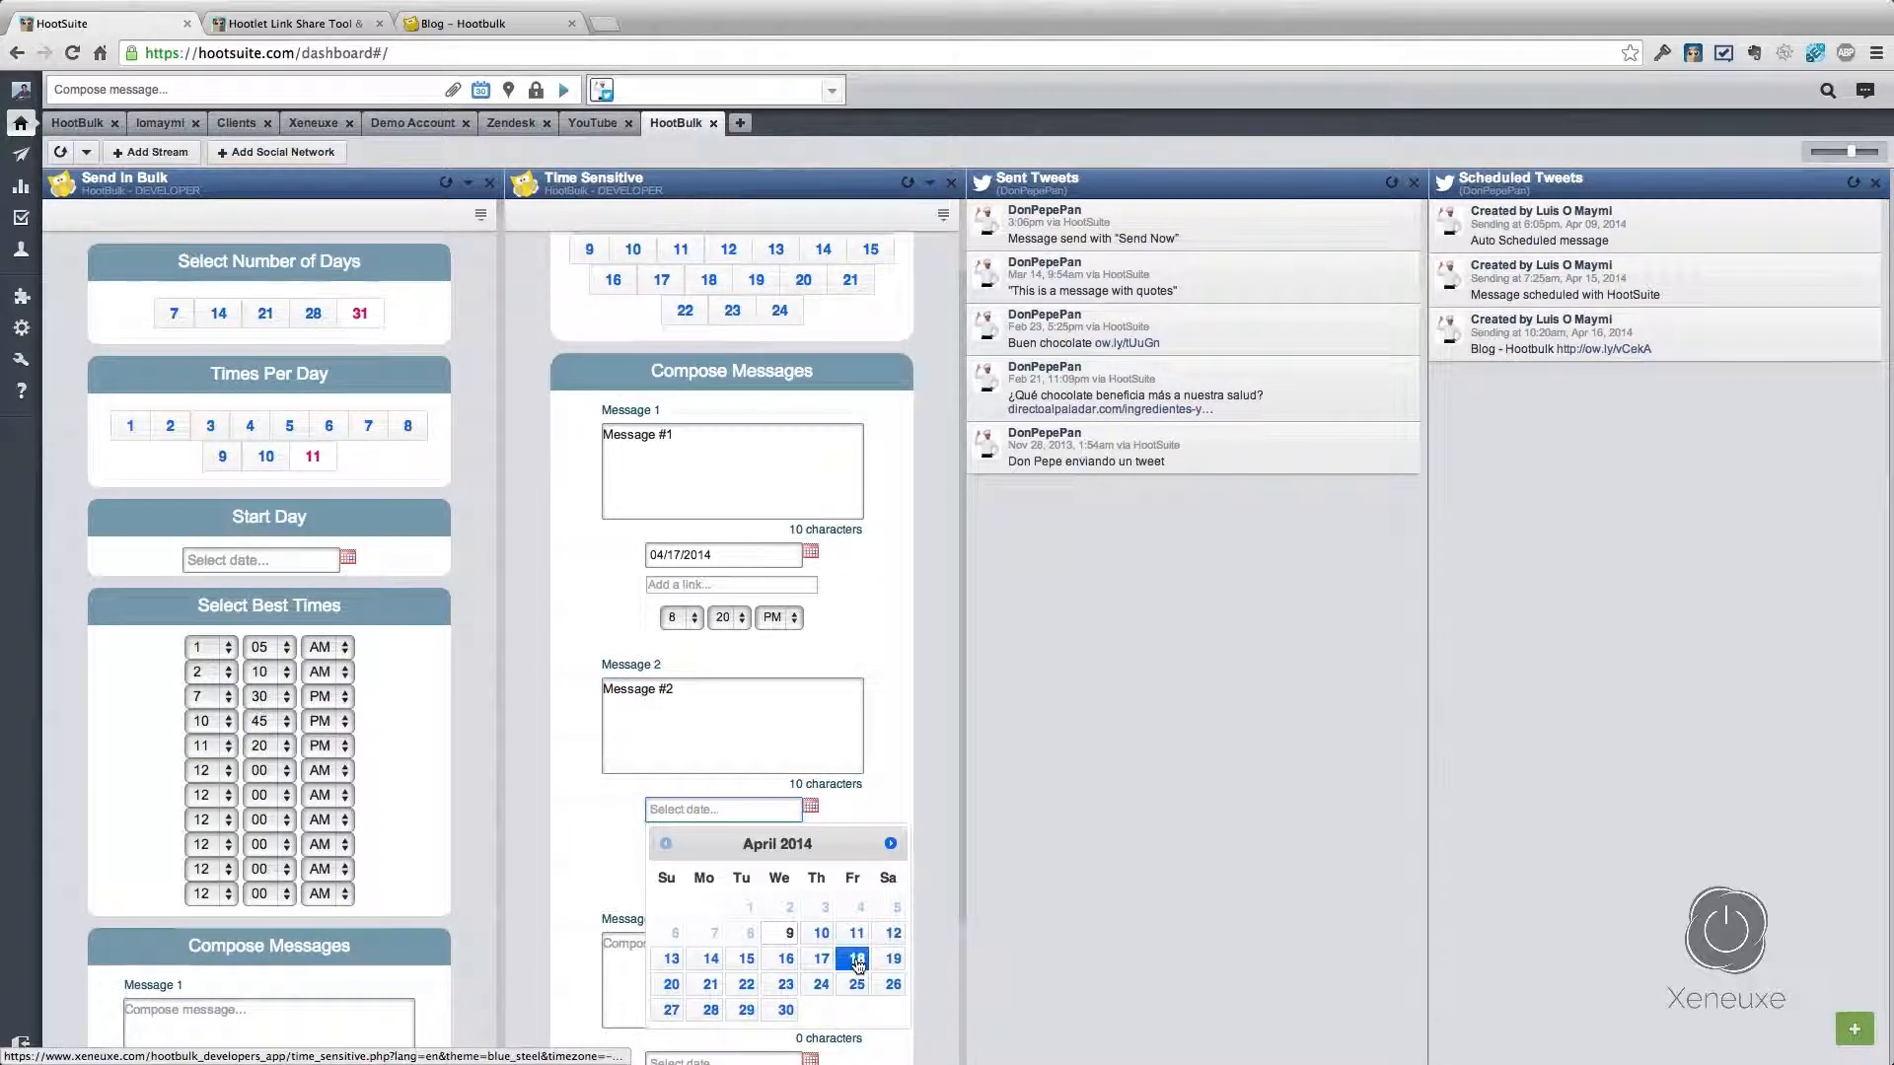
Step: Set the sending time of Message 2 to 4:10 AM
click(695, 872)
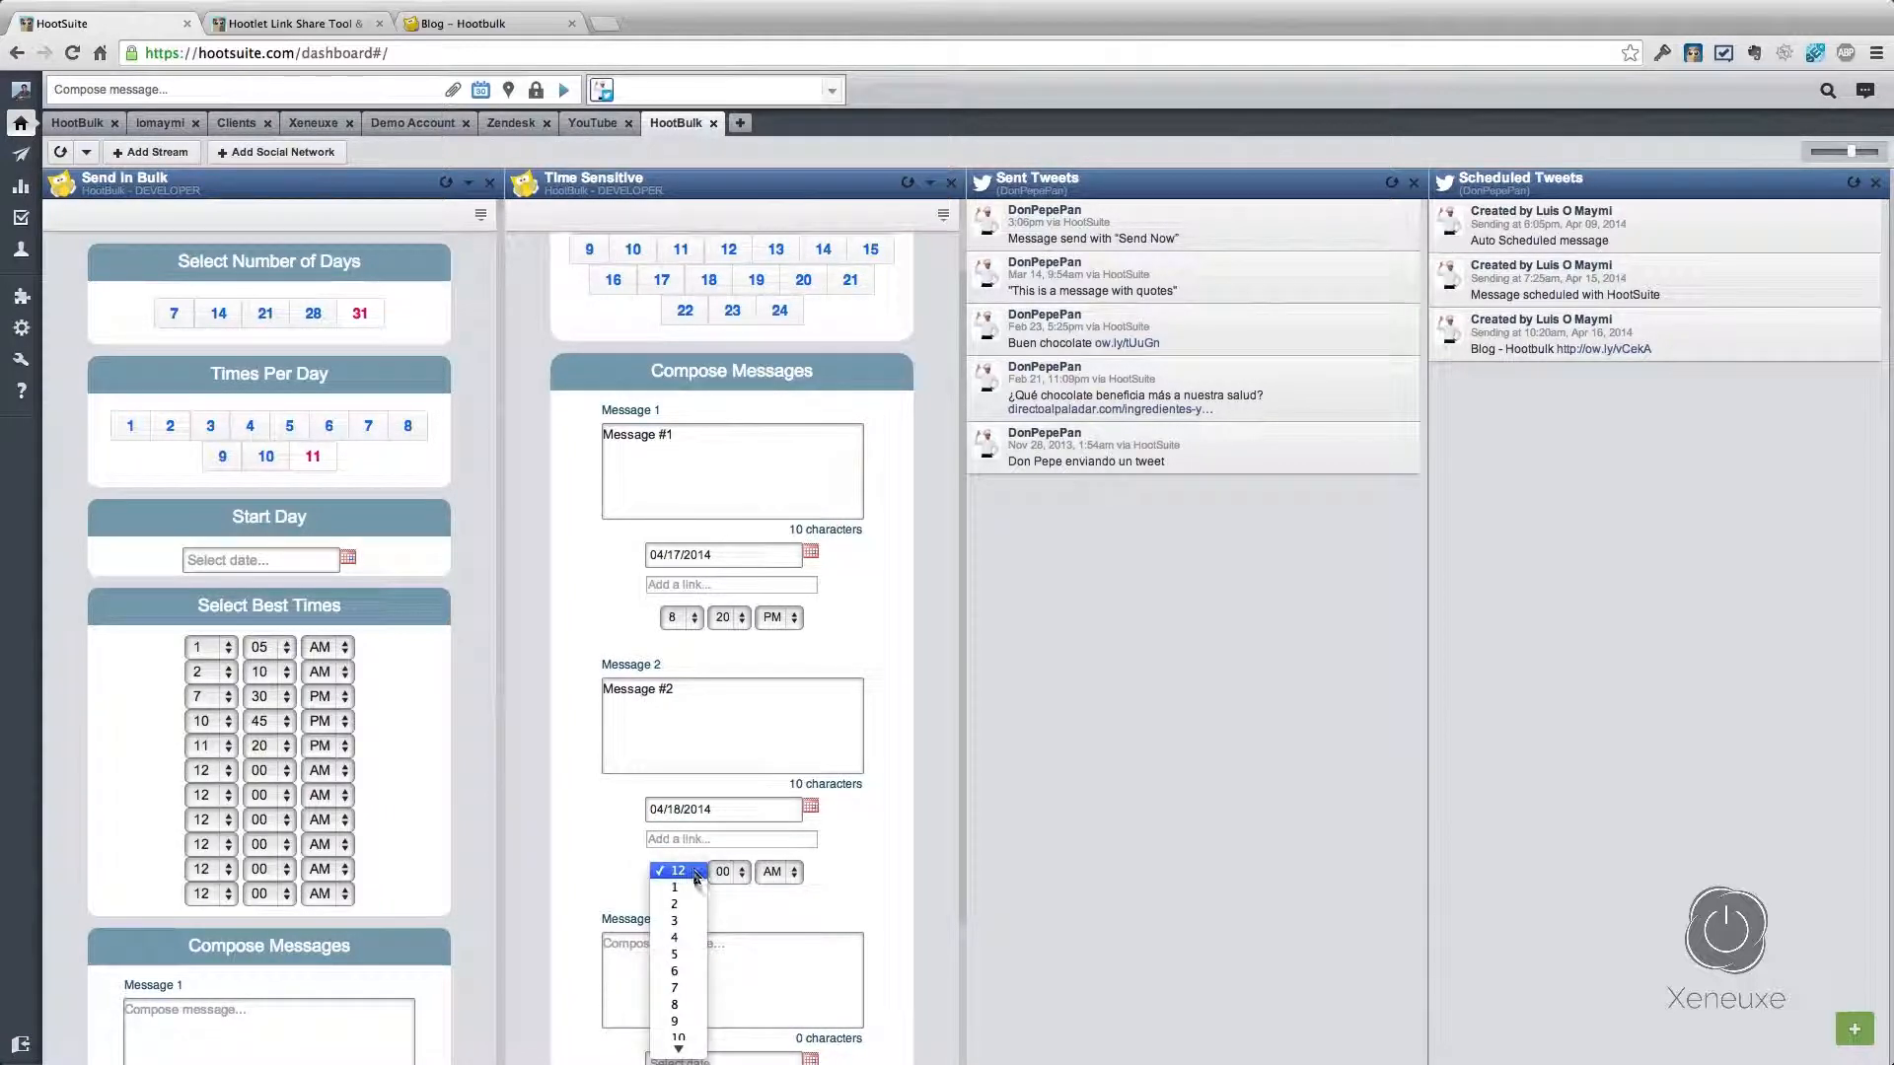
click(682, 937)
click(730, 872)
click(744, 901)
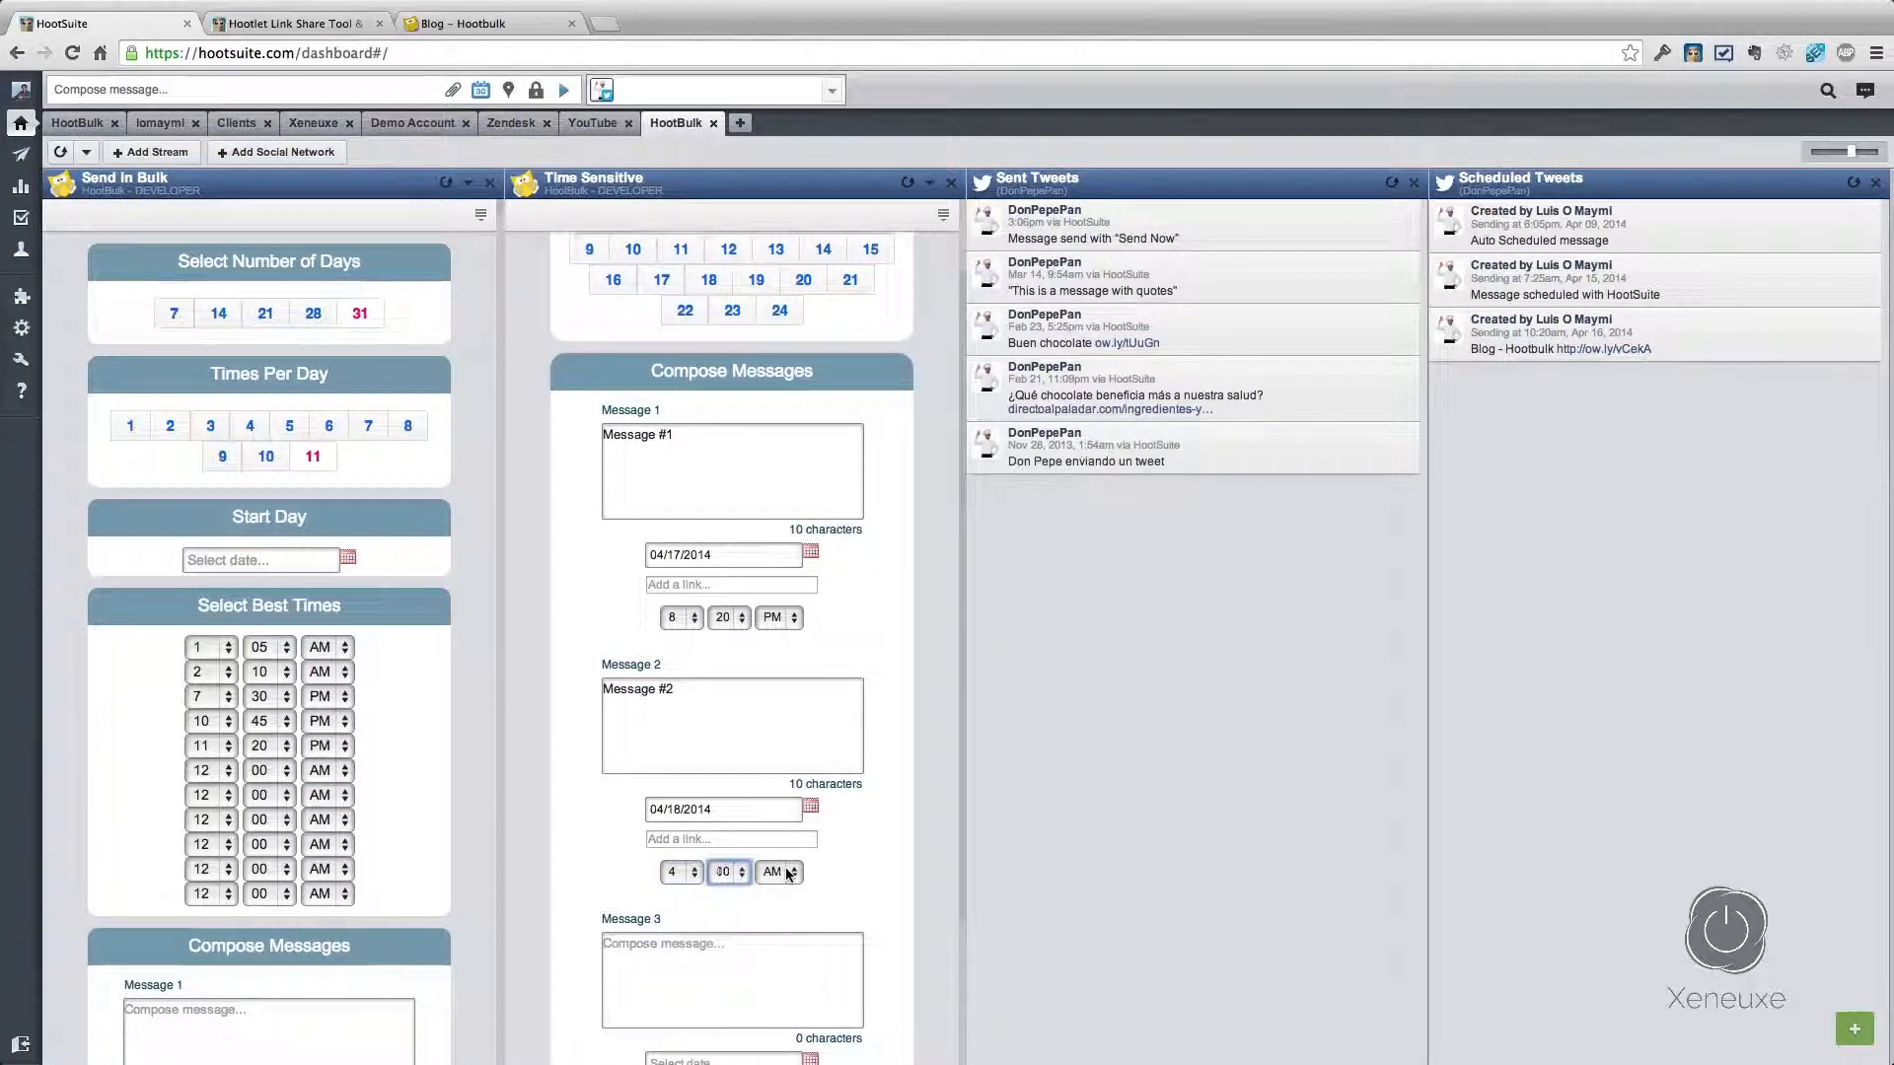
click(778, 872)
click(772, 872)
Step: Enter "Message #3" as the text of Message 3 and set its date to 04/28/2014
scroll(826, 870, down, 2)
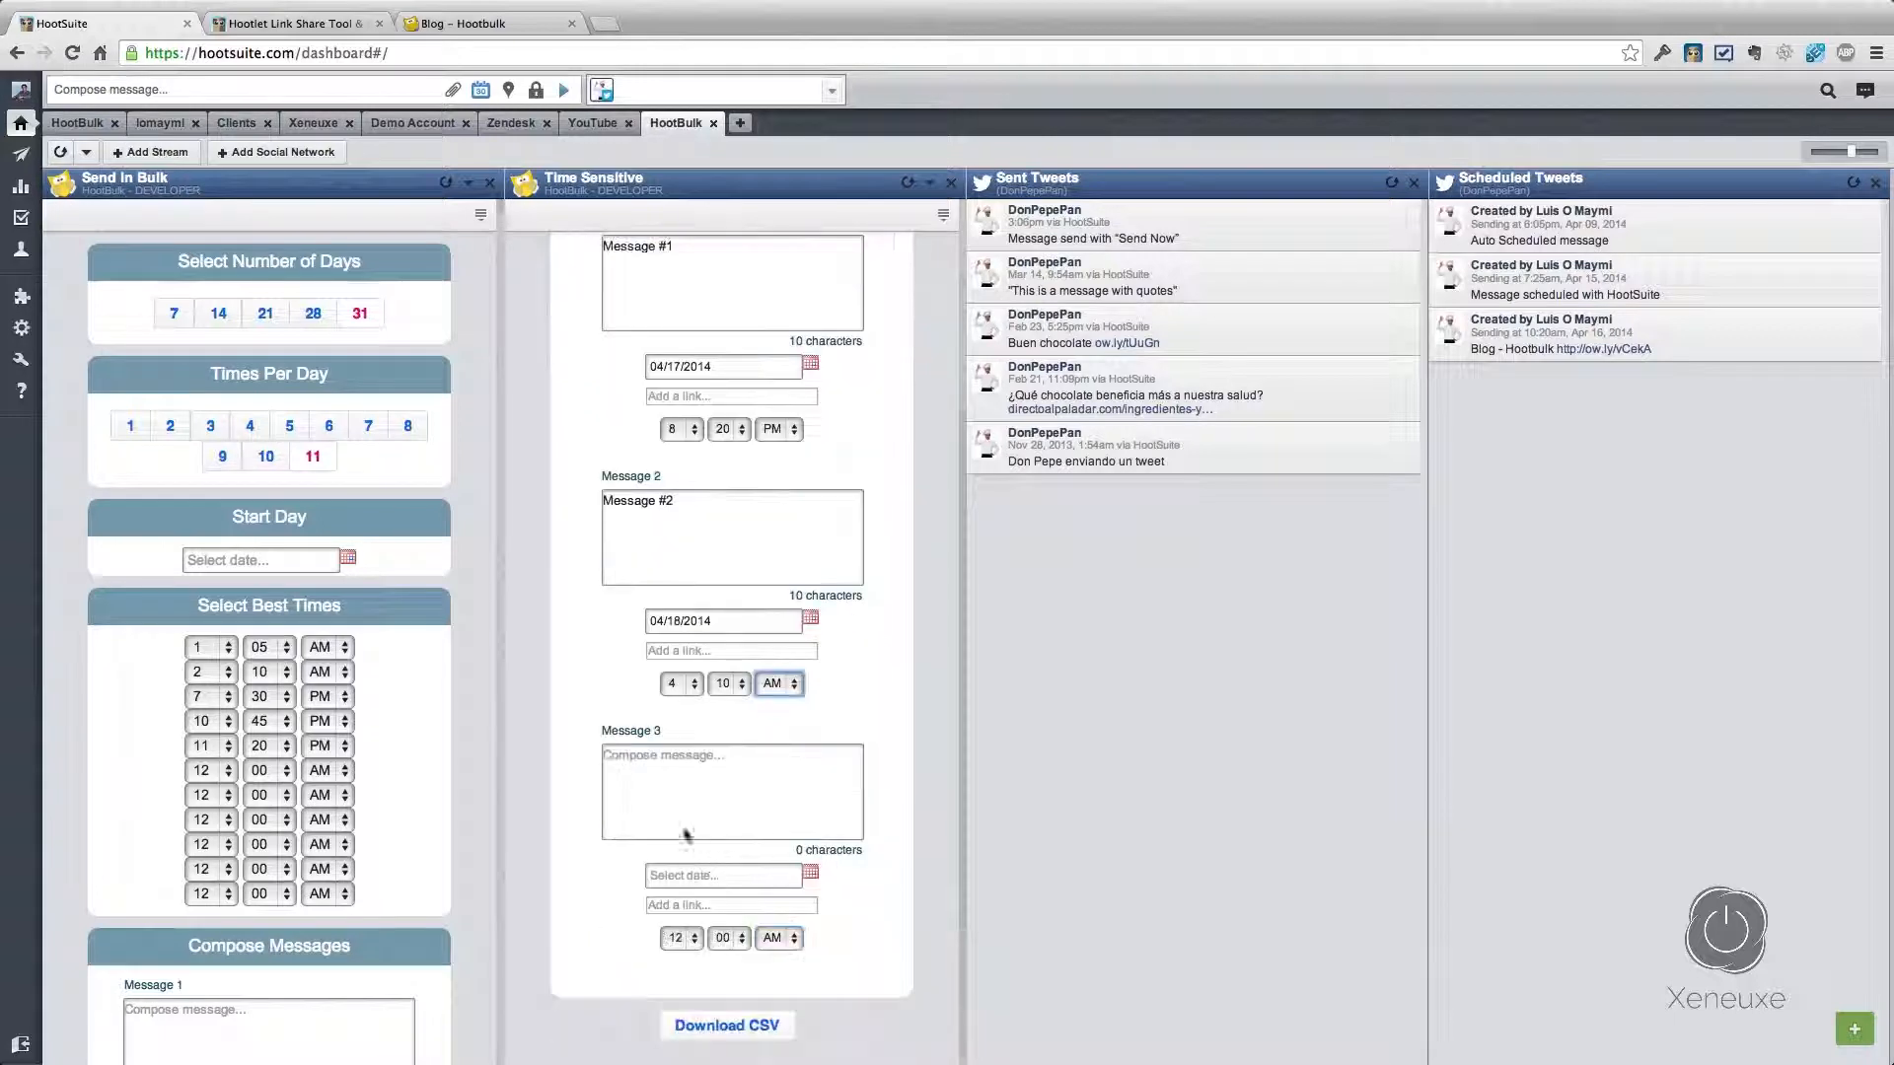
click(647, 786)
text(Message #1)
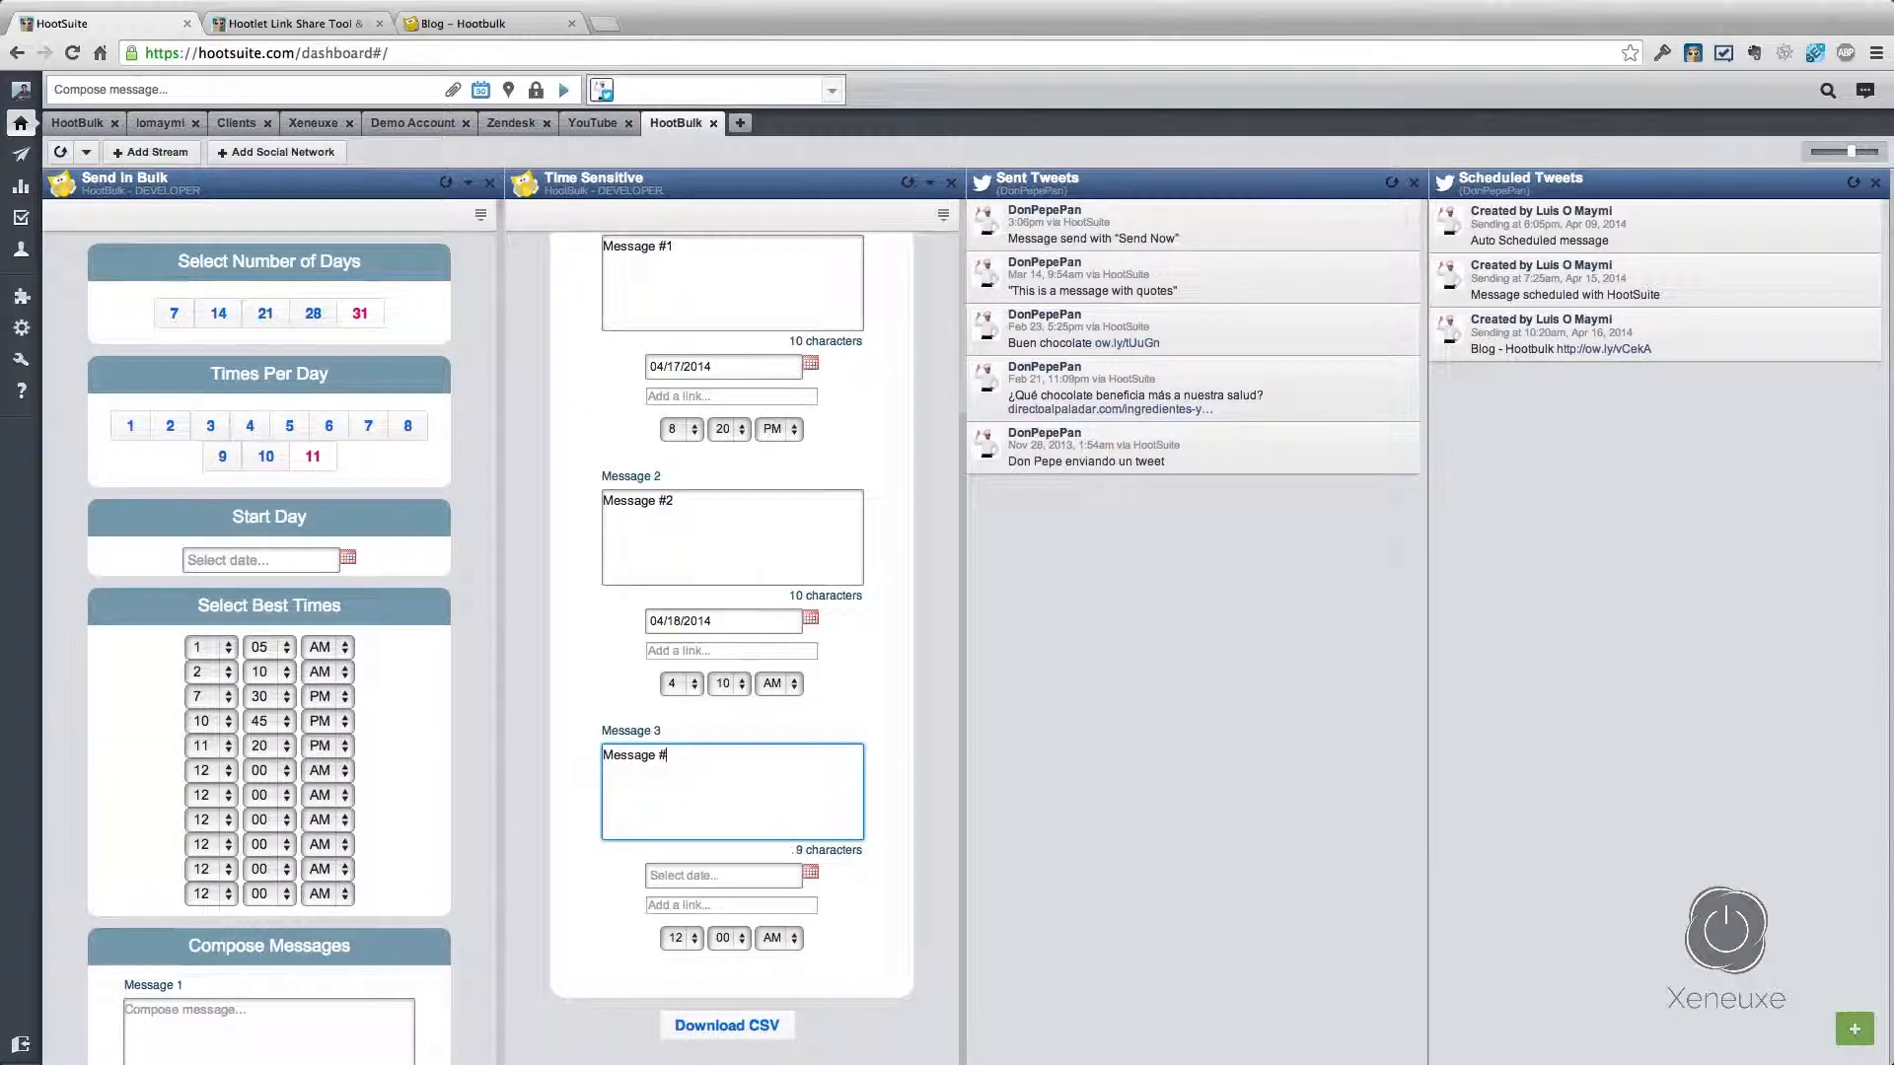
text(3)
click(811, 872)
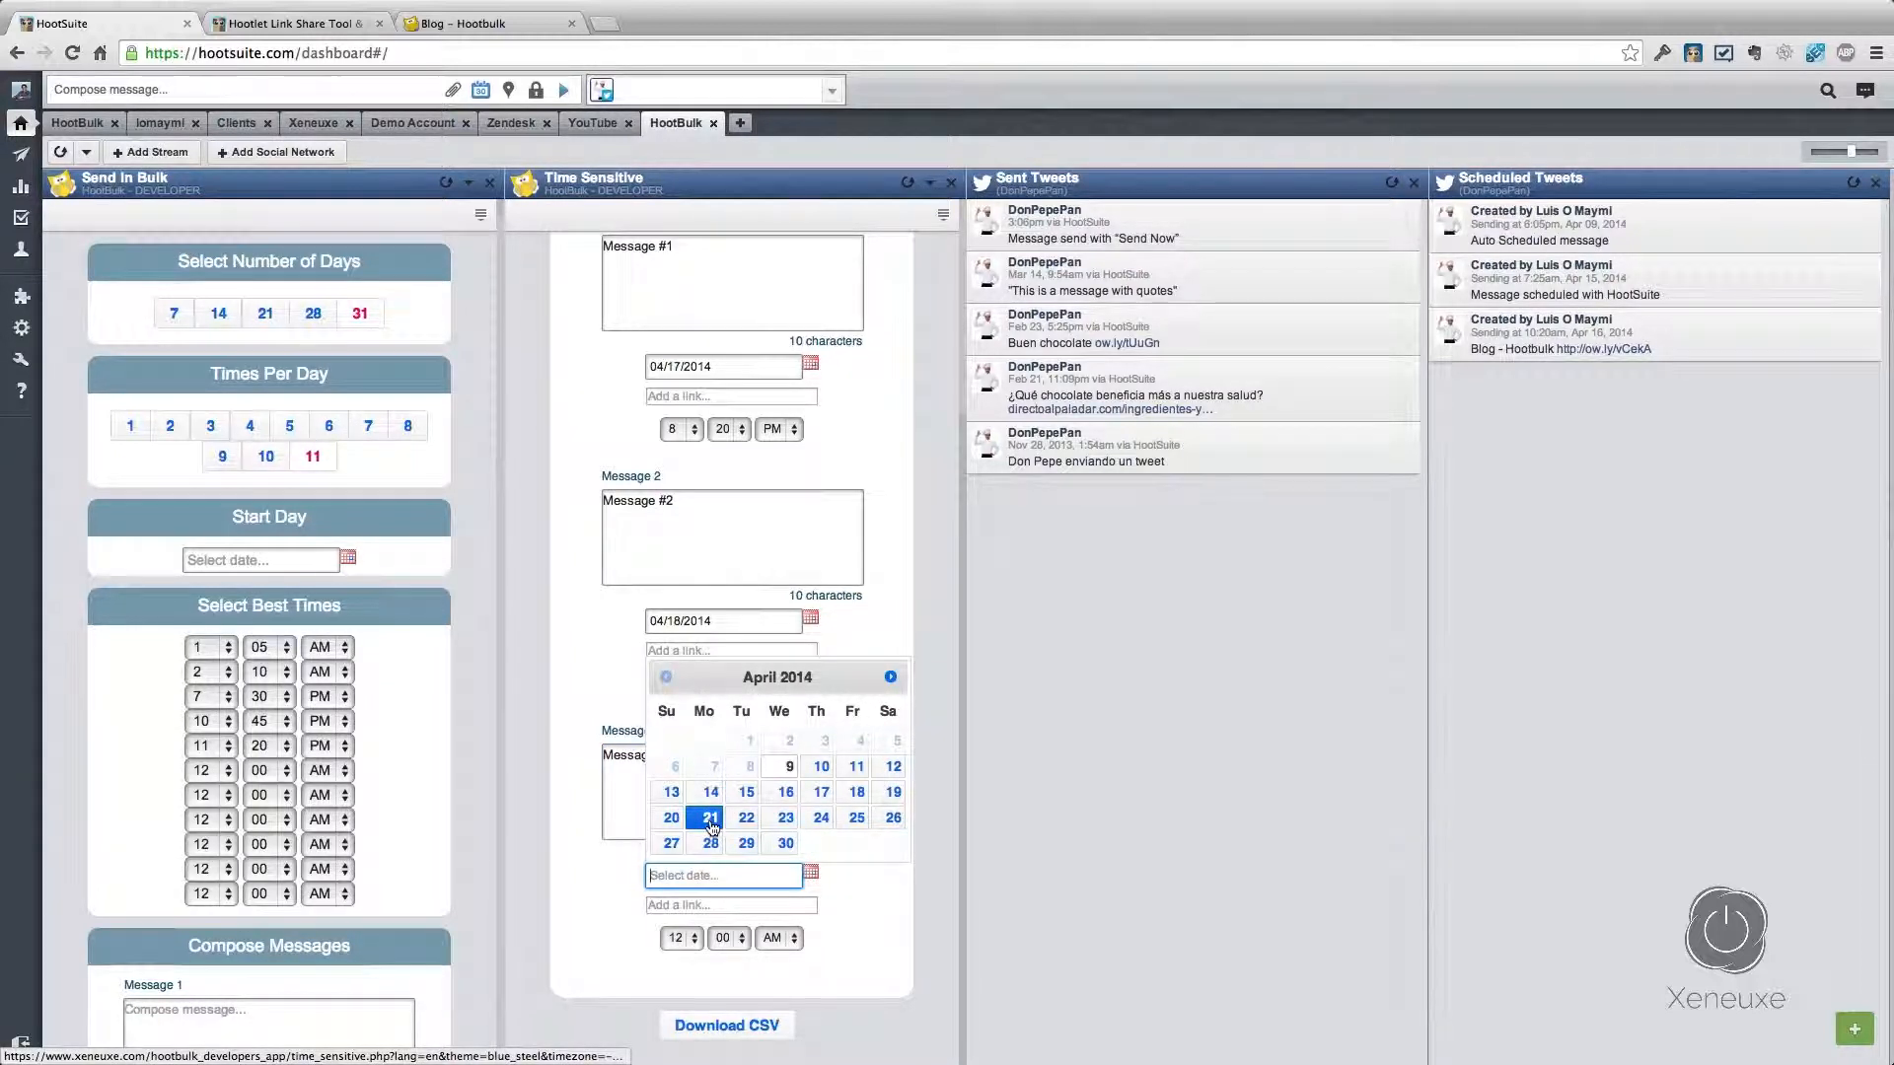
click(712, 843)
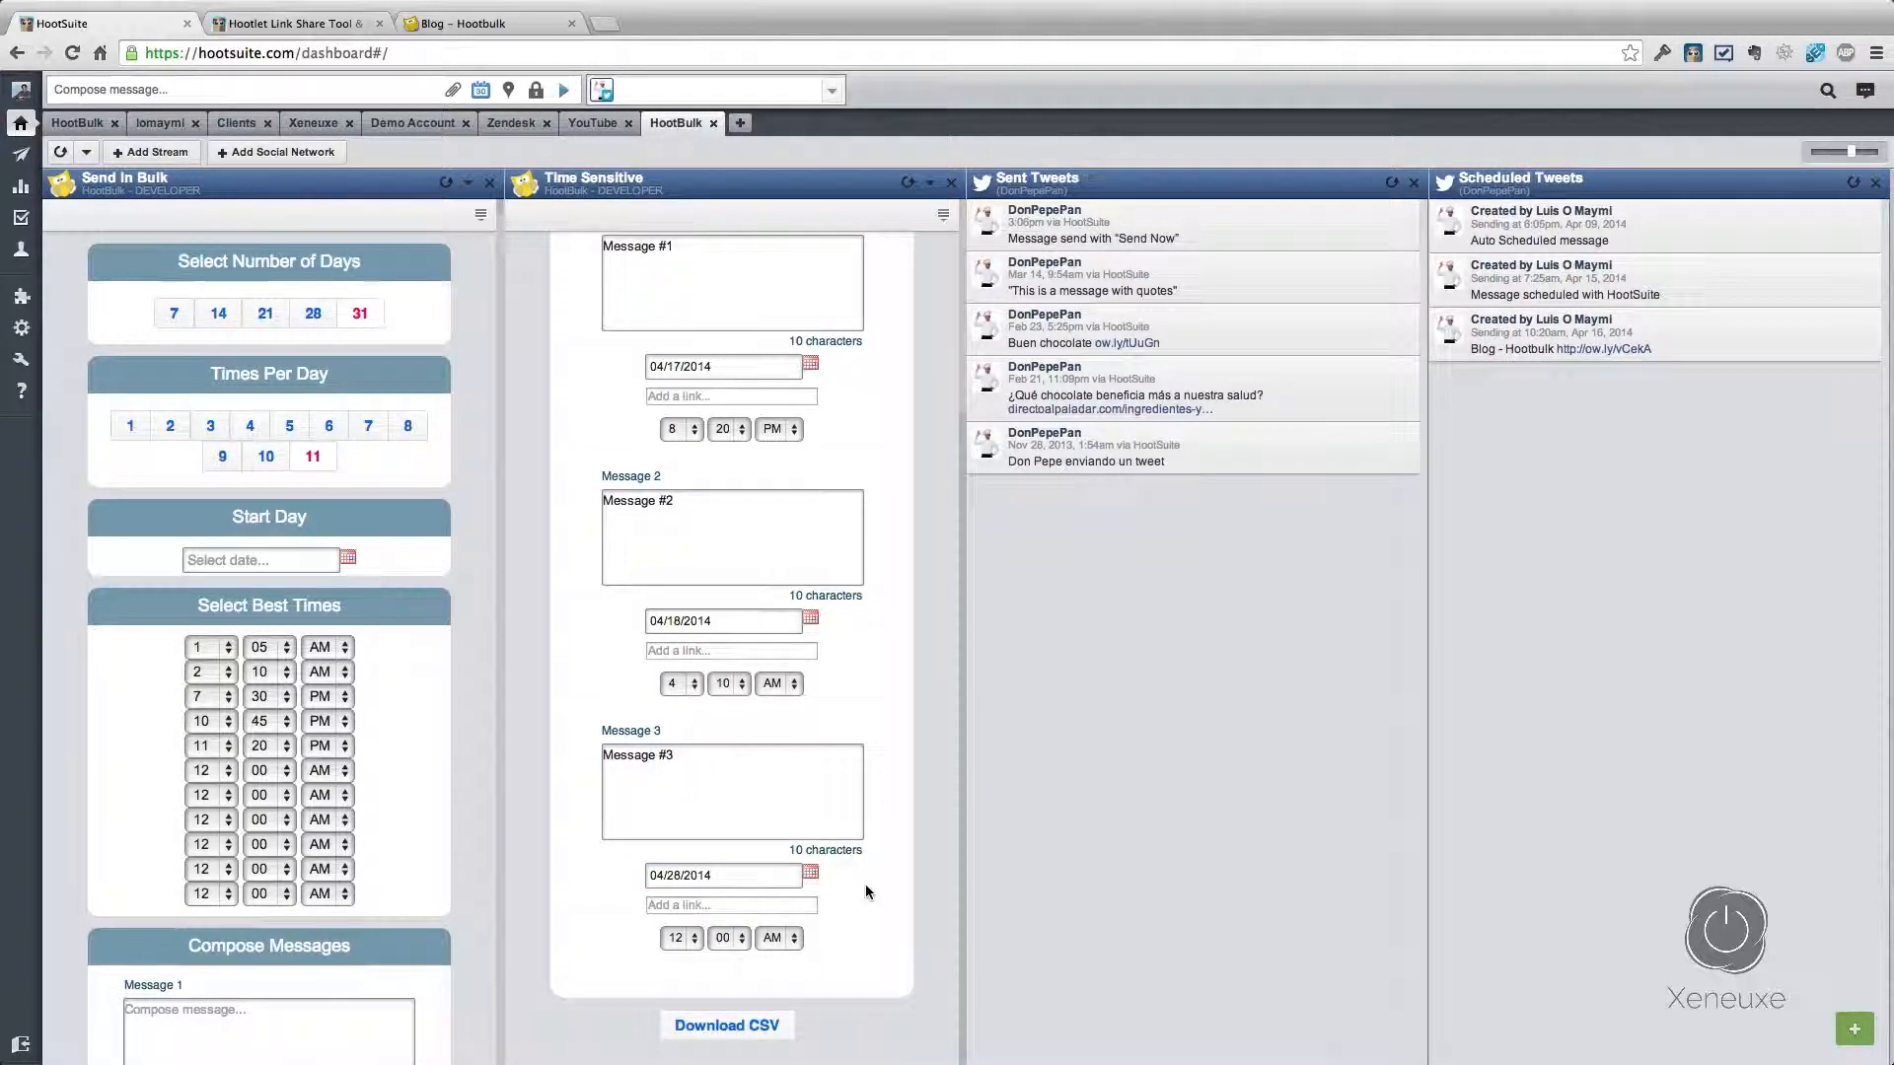
Step: Set the sending time of Message 3 to 8:20 PM
click(675, 938)
click(677, 991)
click(722, 938)
click(726, 1008)
click(776, 938)
click(777, 957)
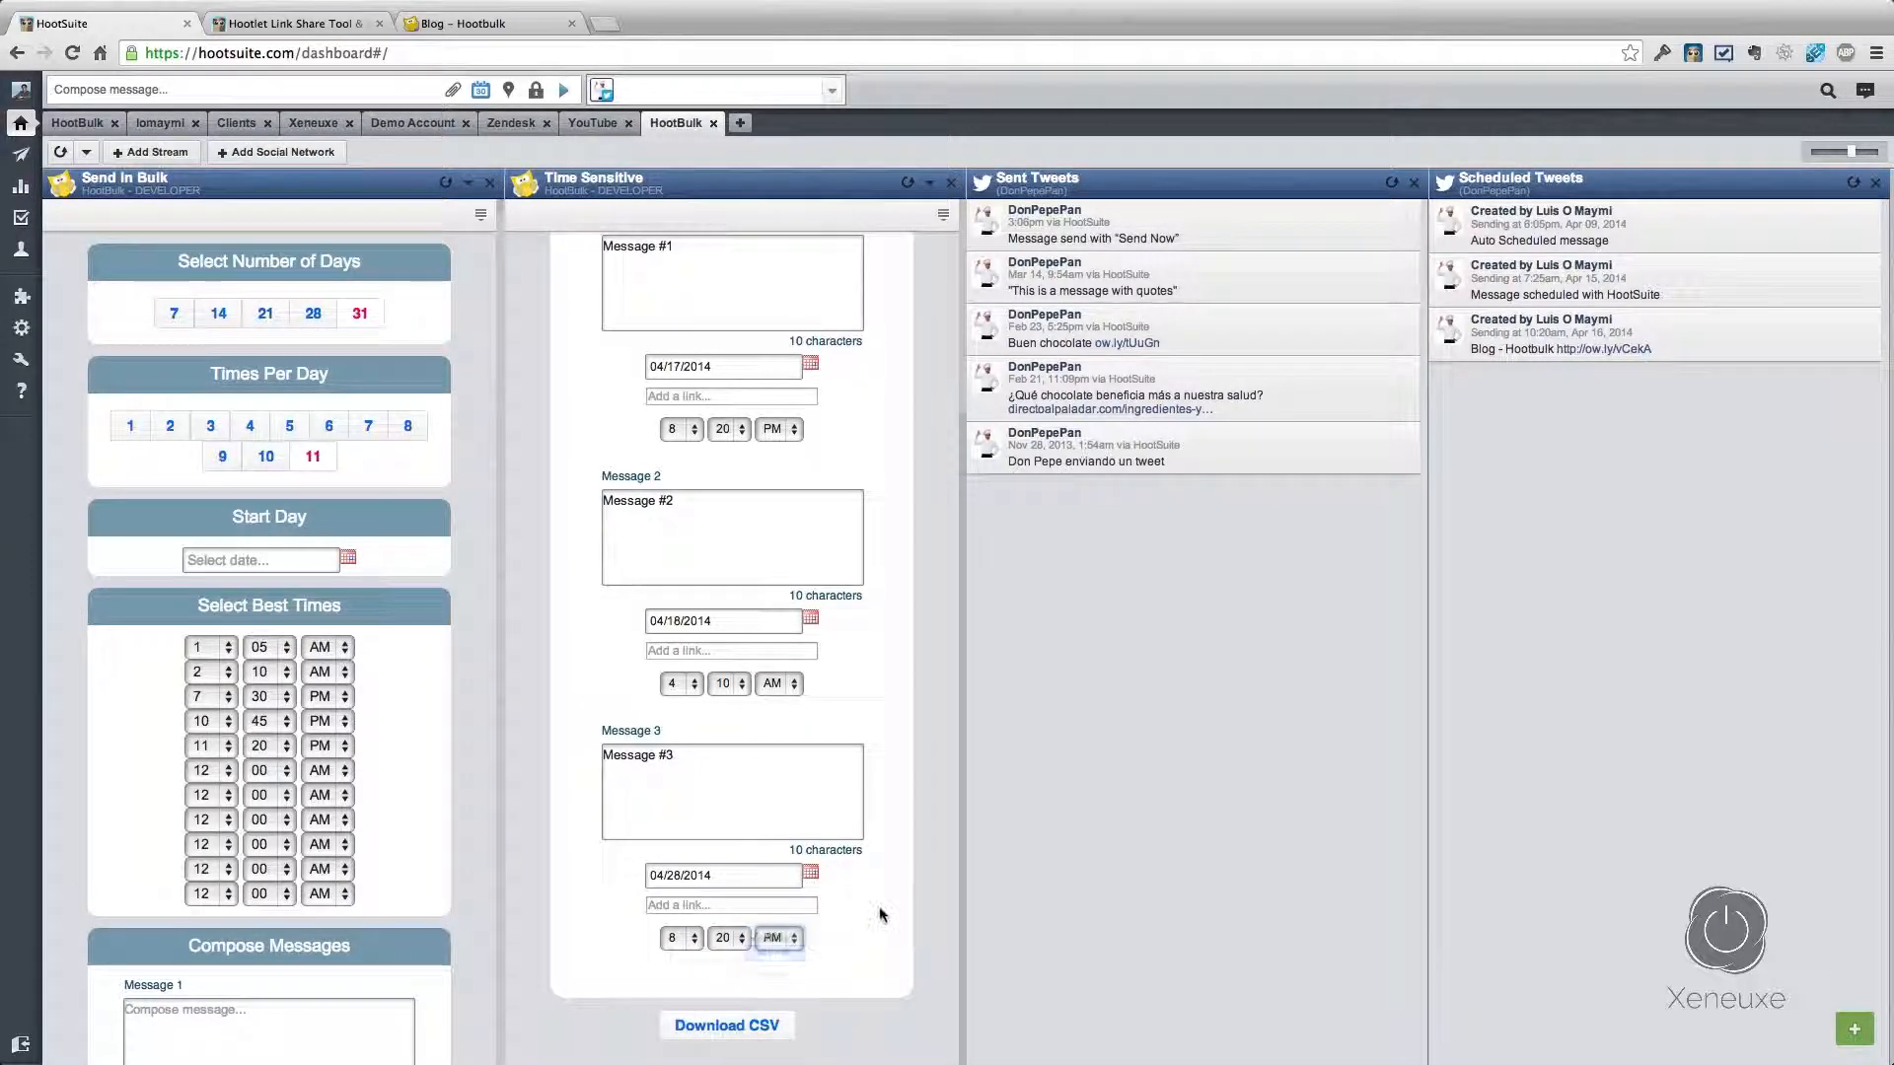
scroll(874, 901, up, 3)
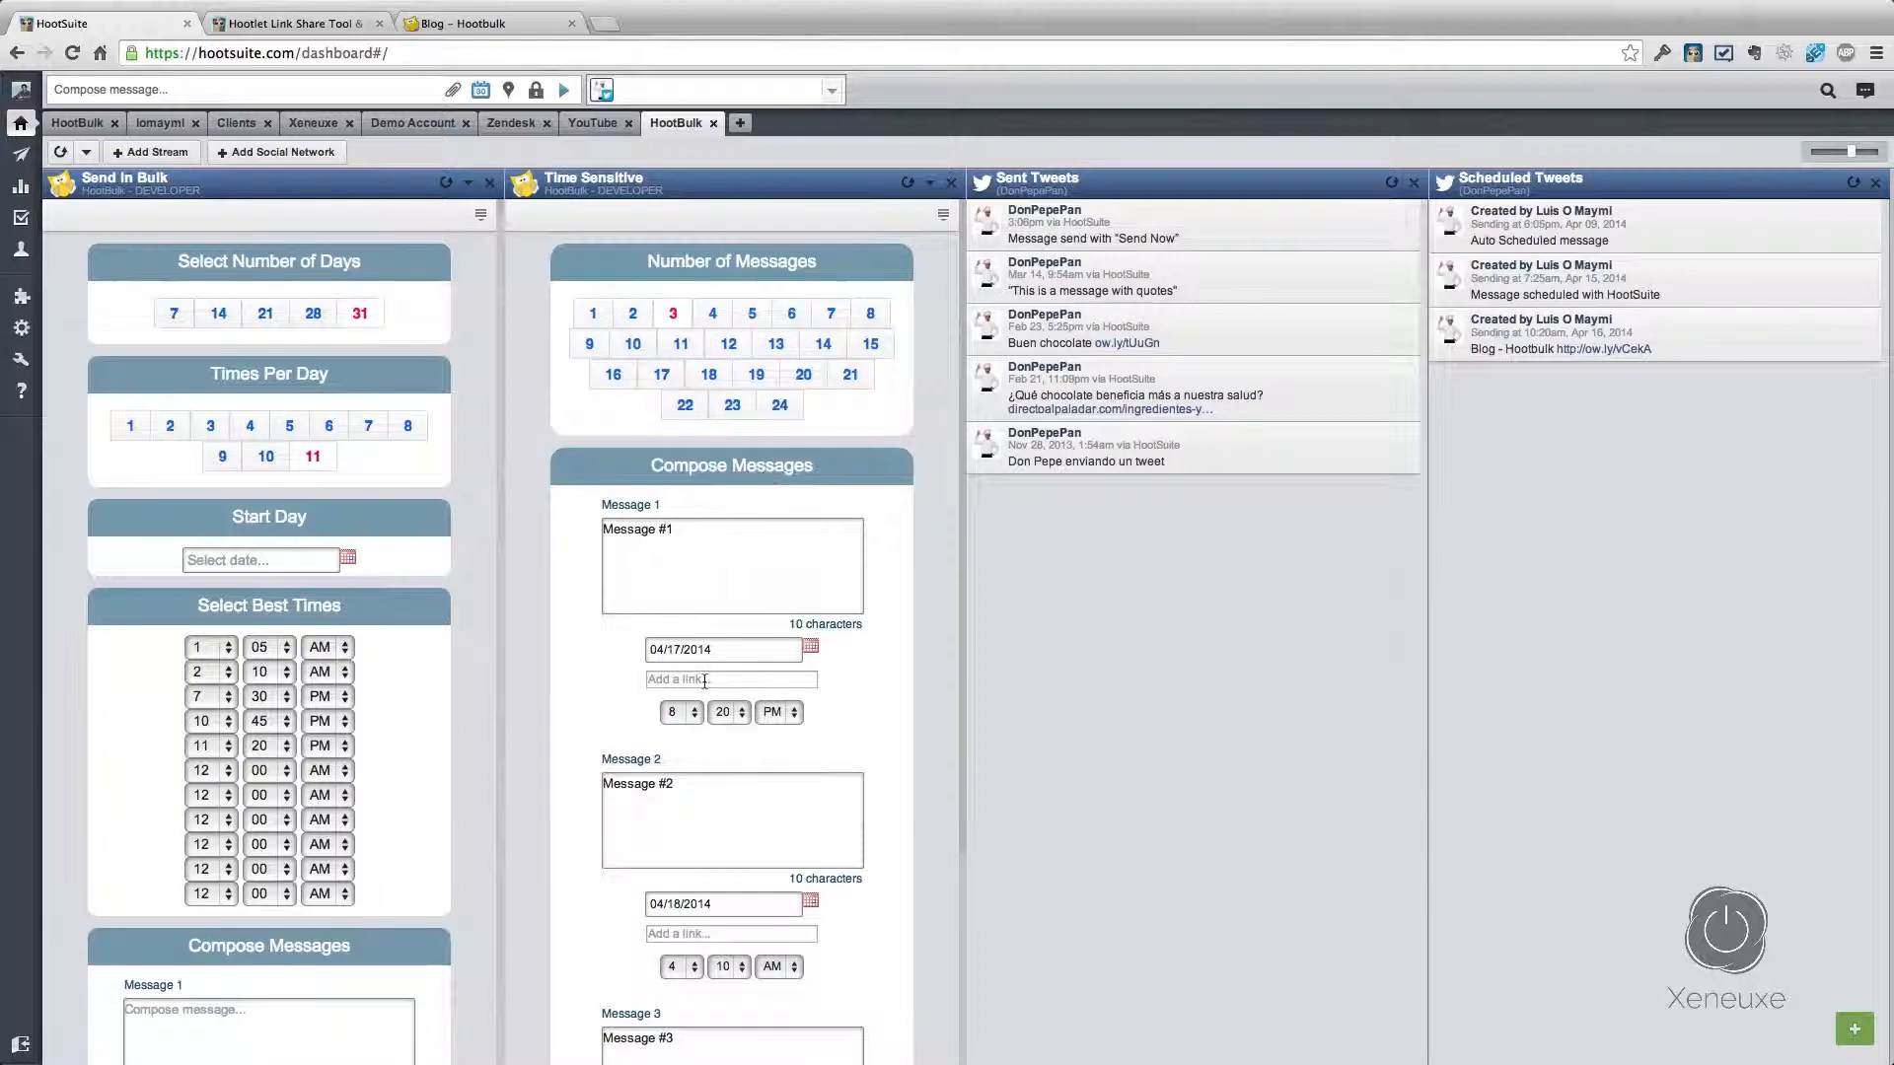
scroll(704, 680, down, 3)
scroll(772, 846, up, 1)
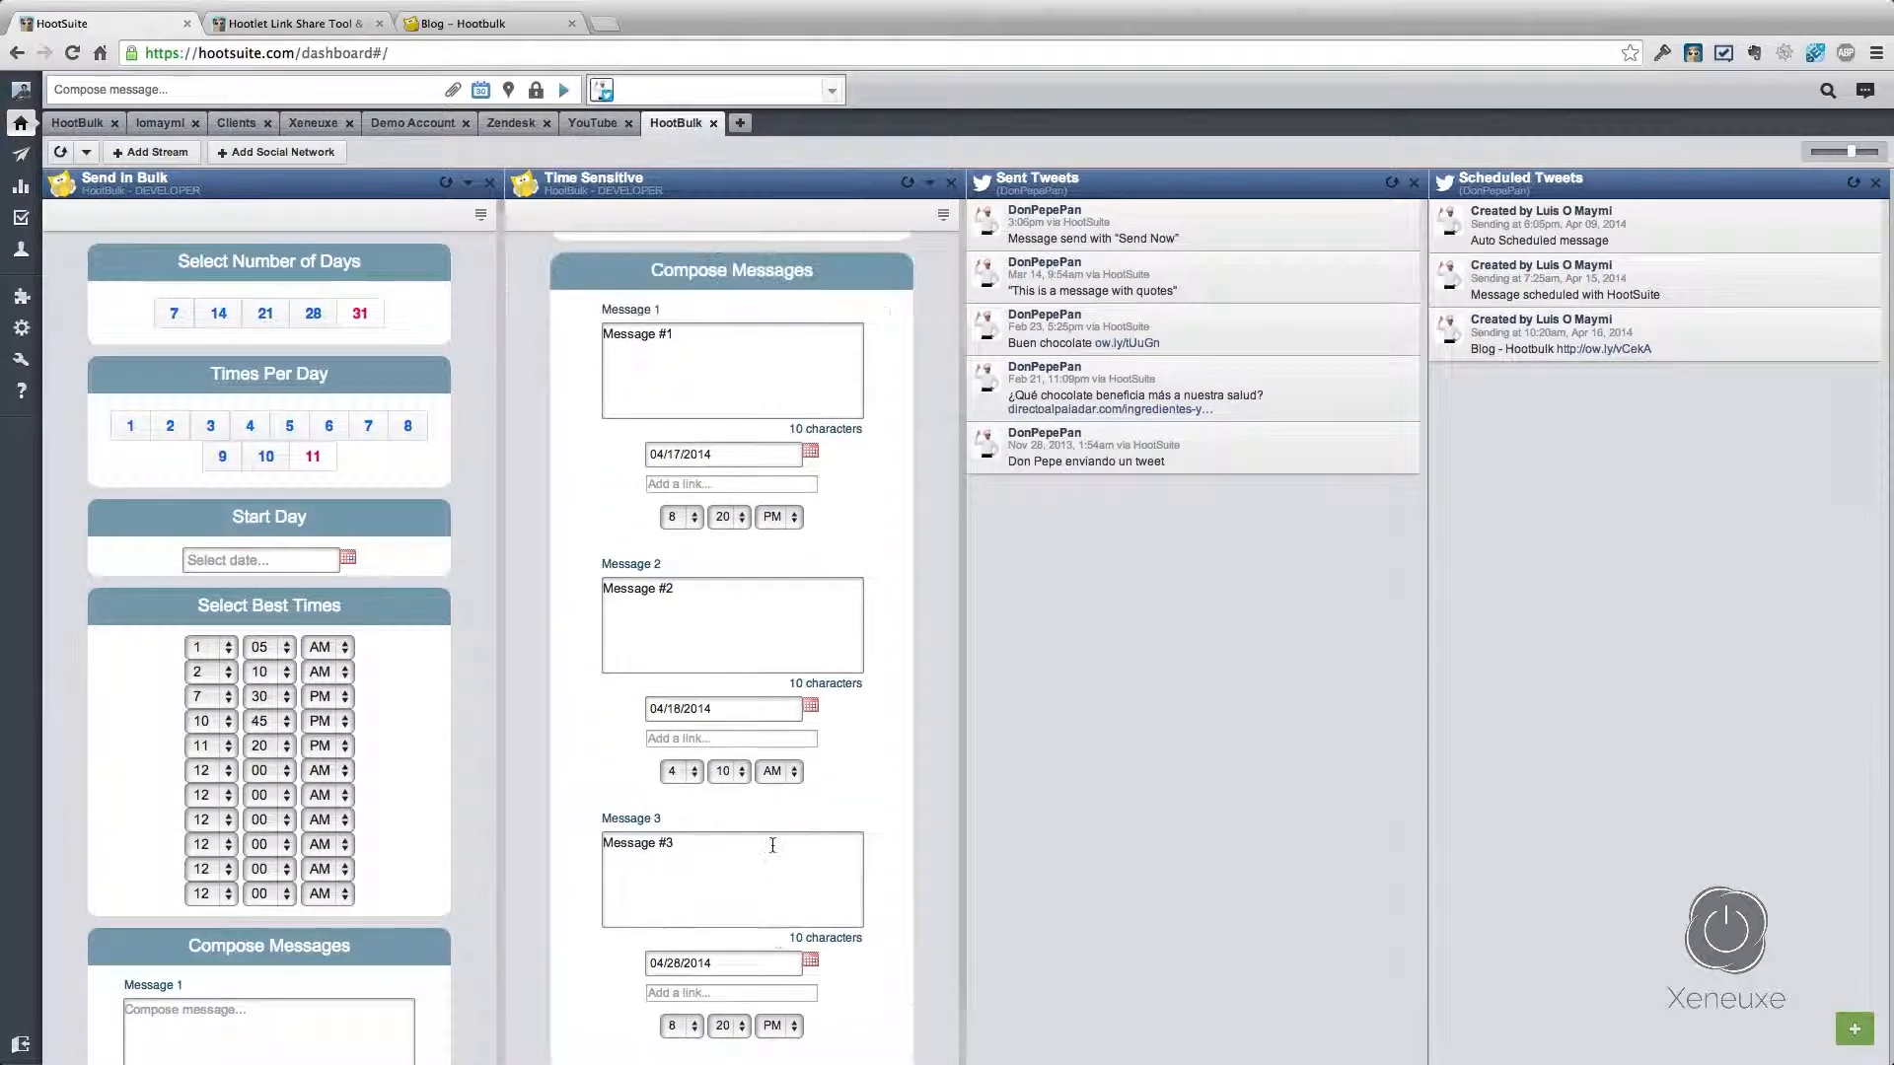
scroll(773, 845, up, 2)
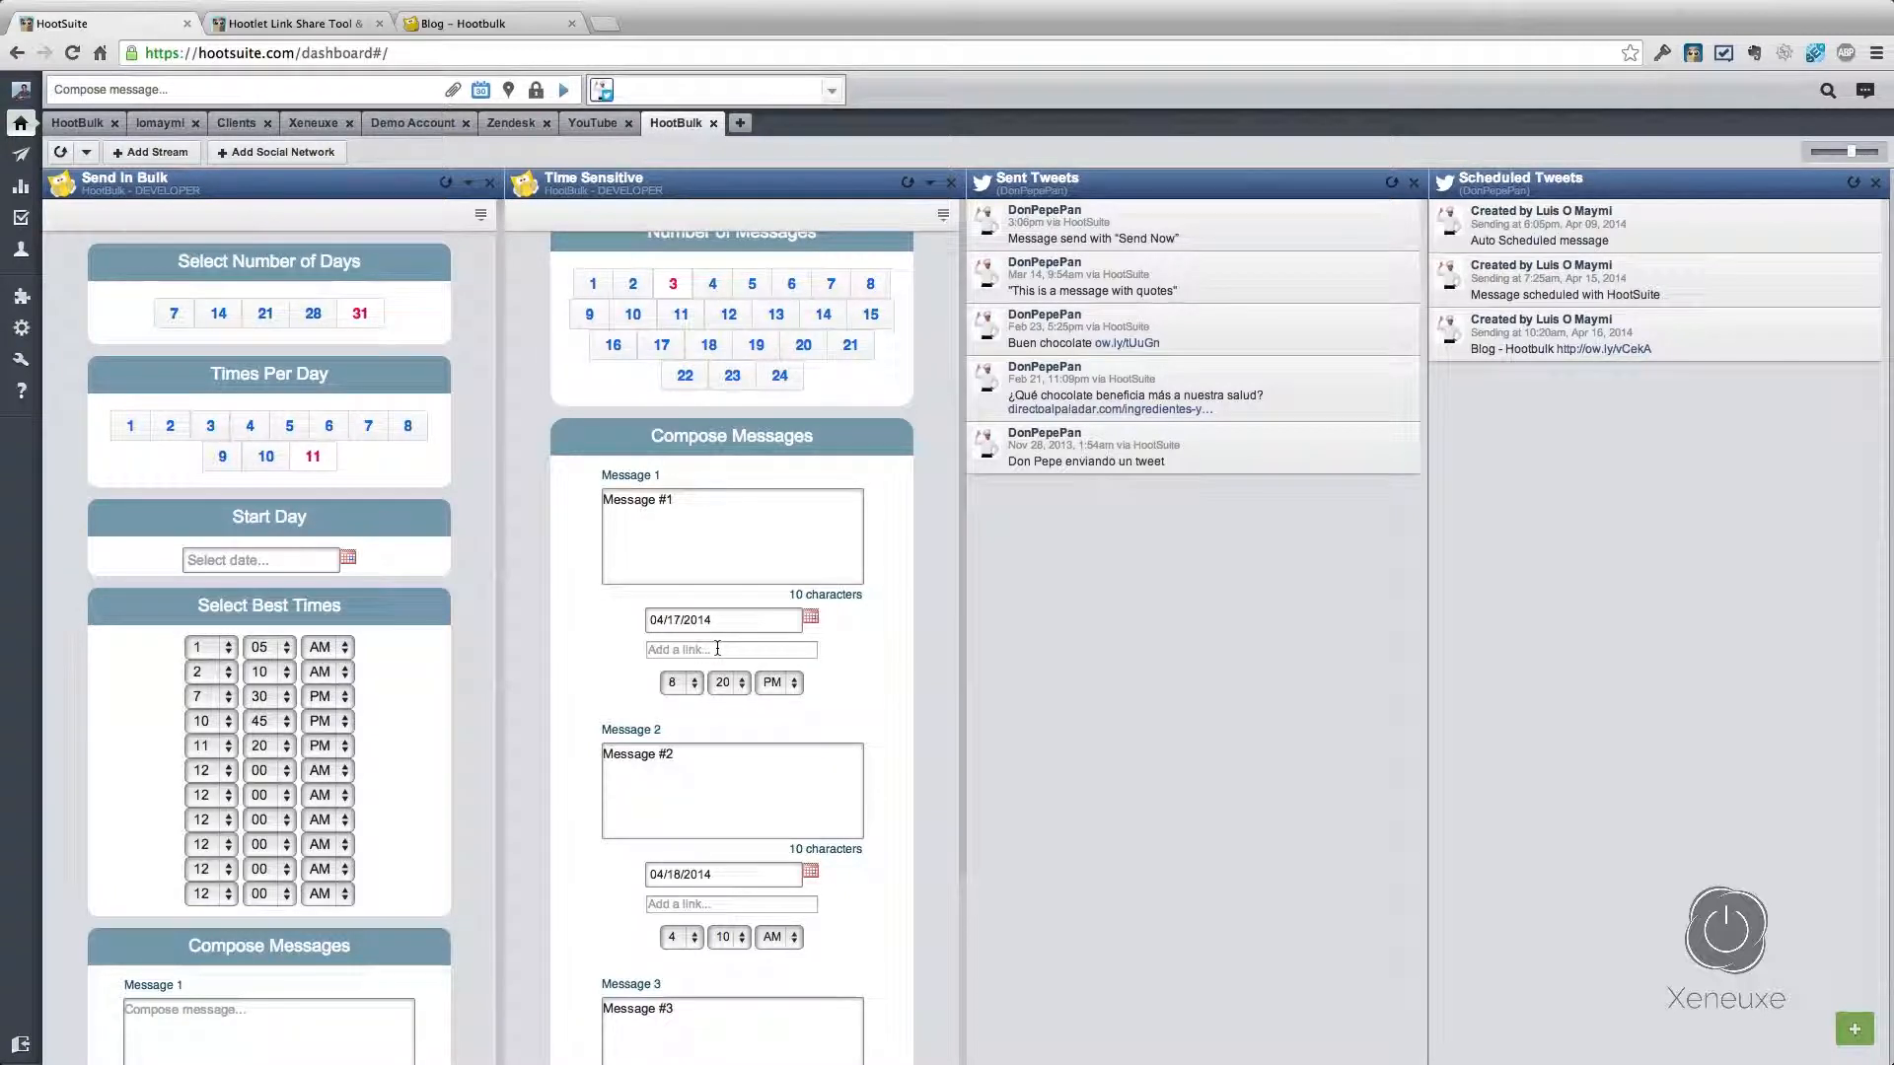
text(http://)
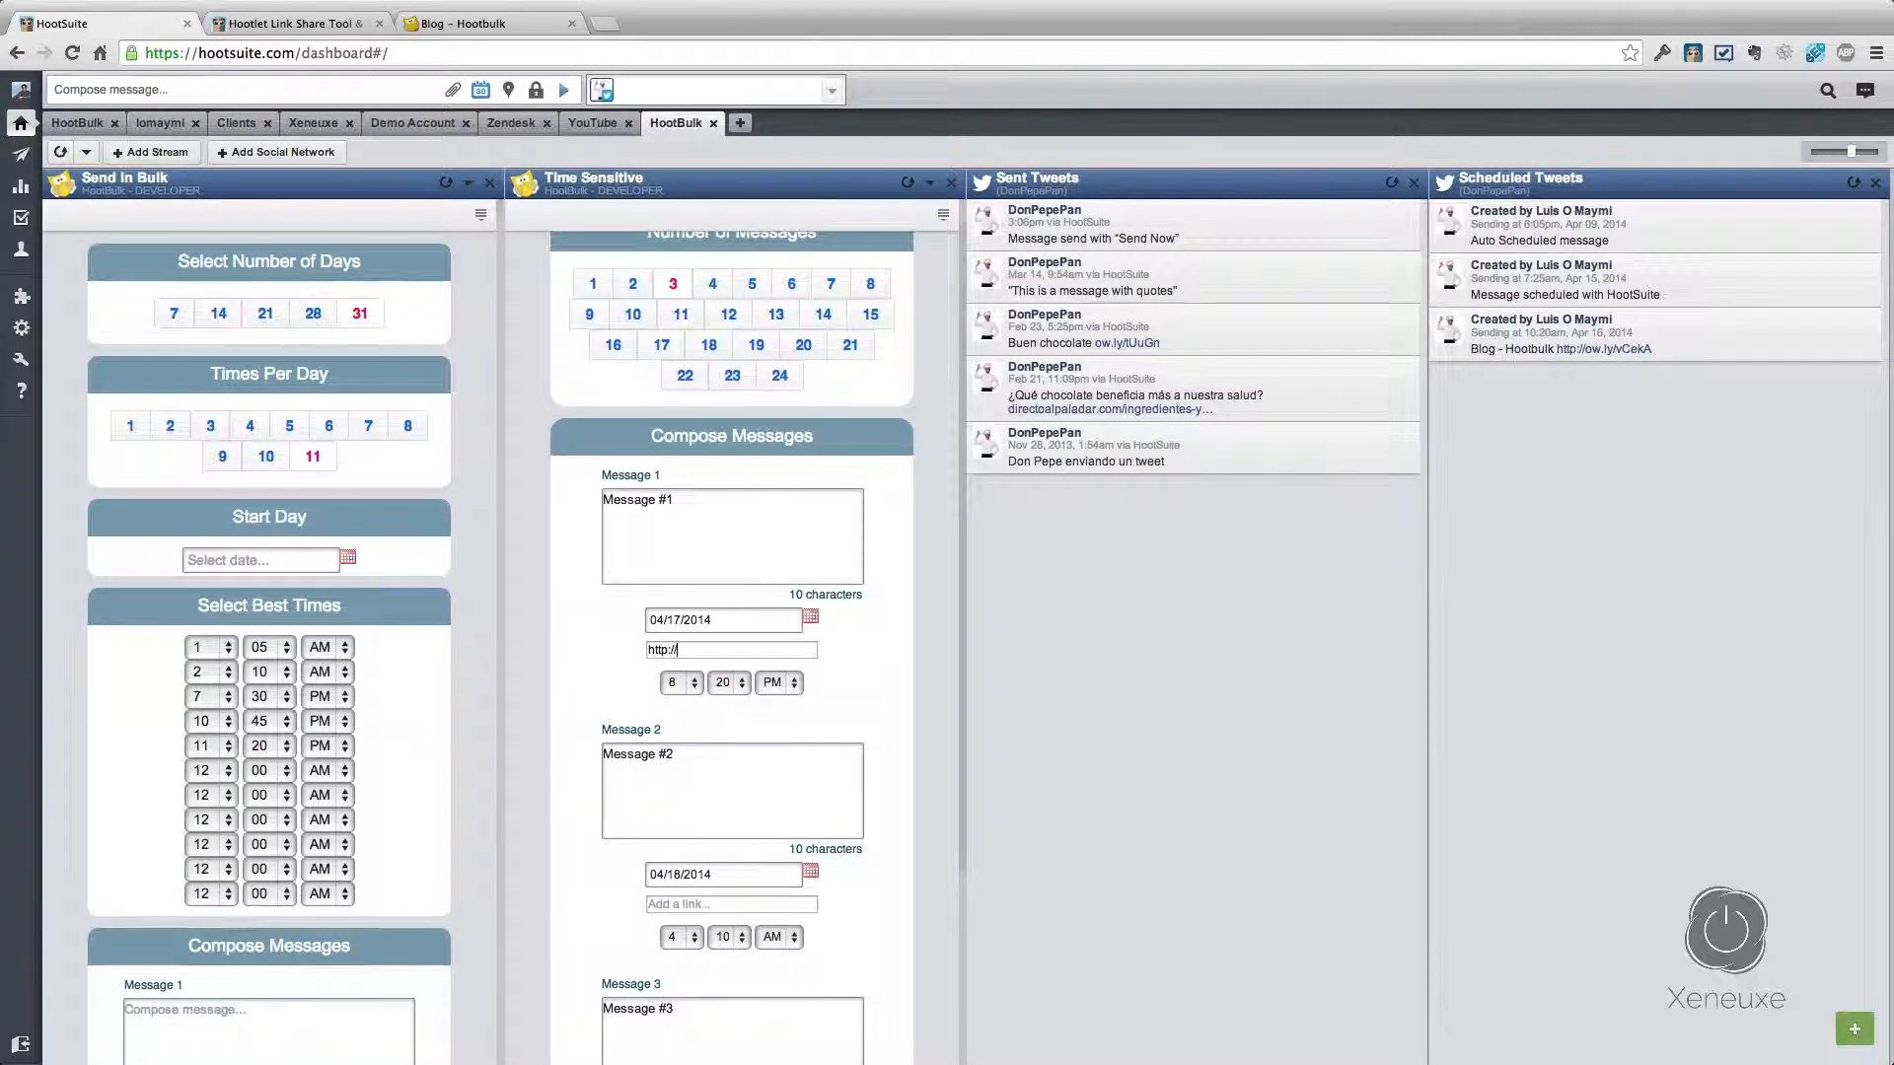
text(hootbulk.com)
mouse_move(809, 652)
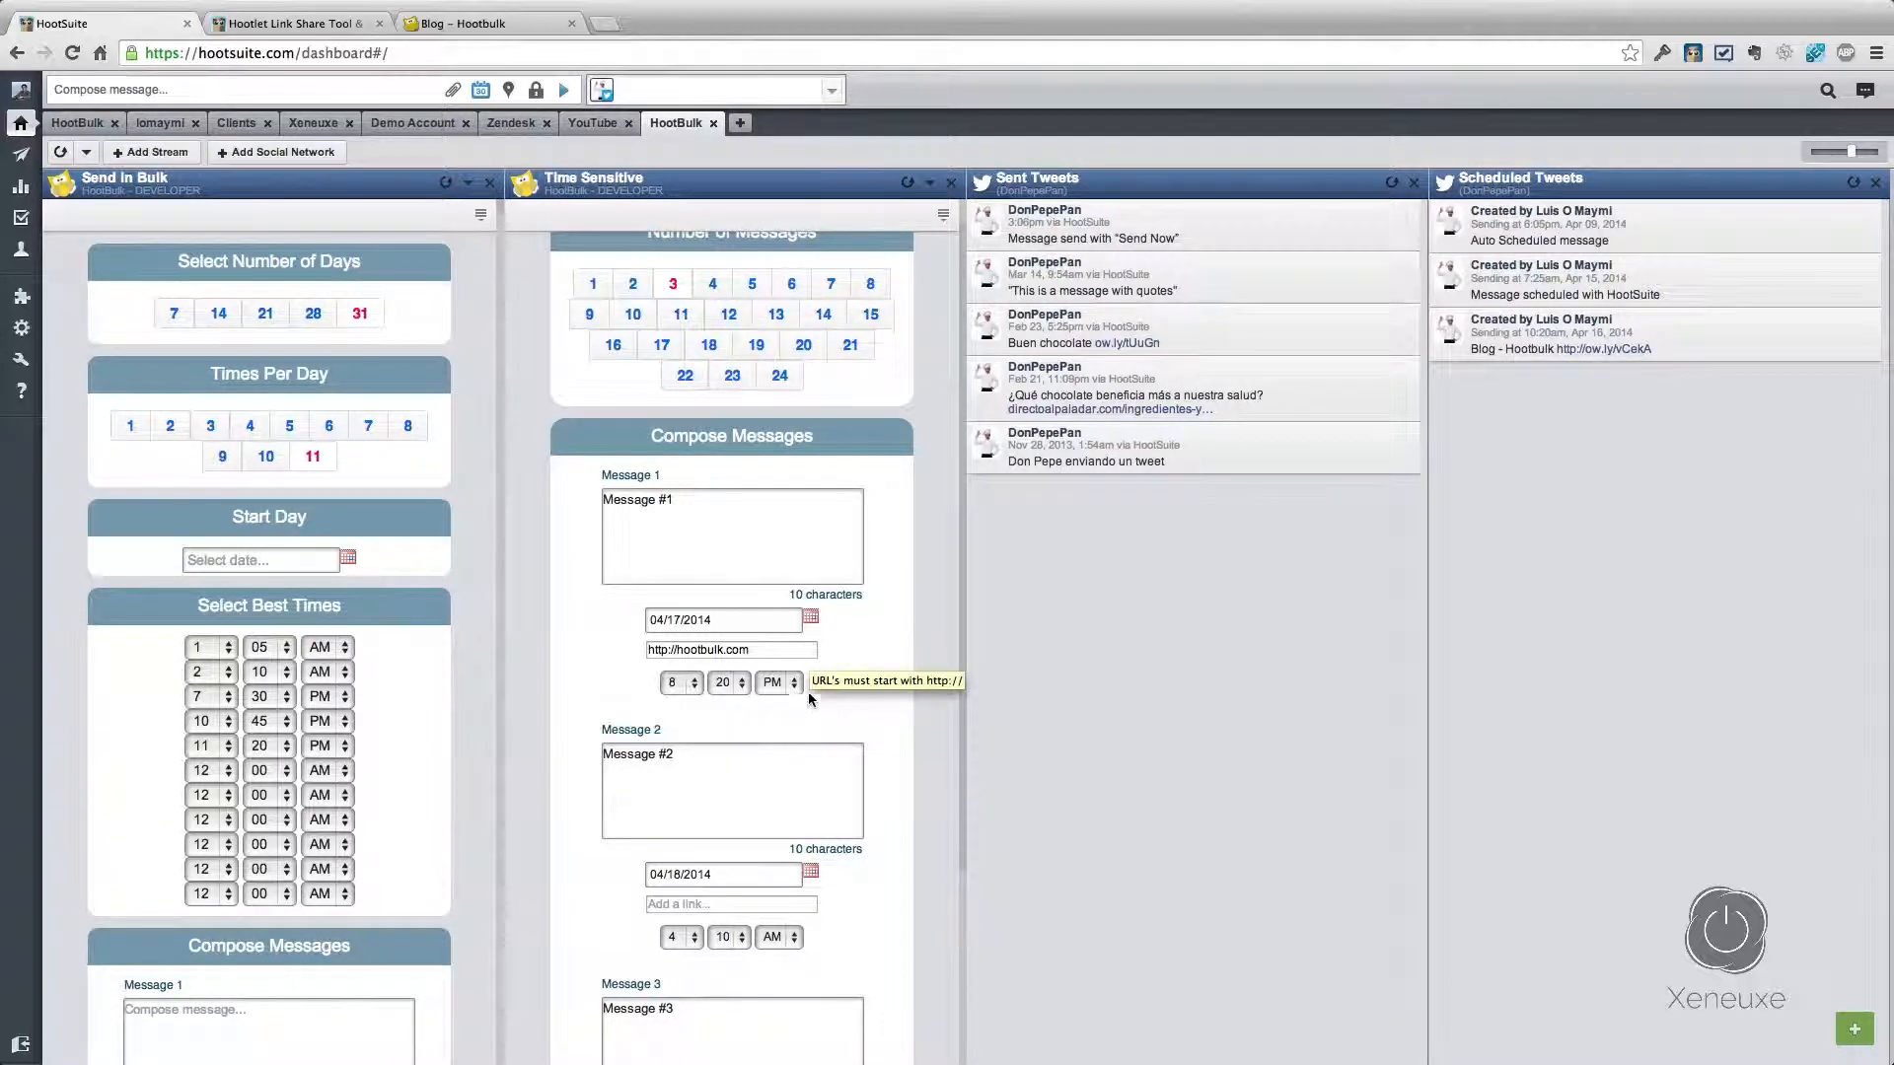
Step: Download the three Time Sensitive messages as a CSV file
scroll(813, 689, down, 1)
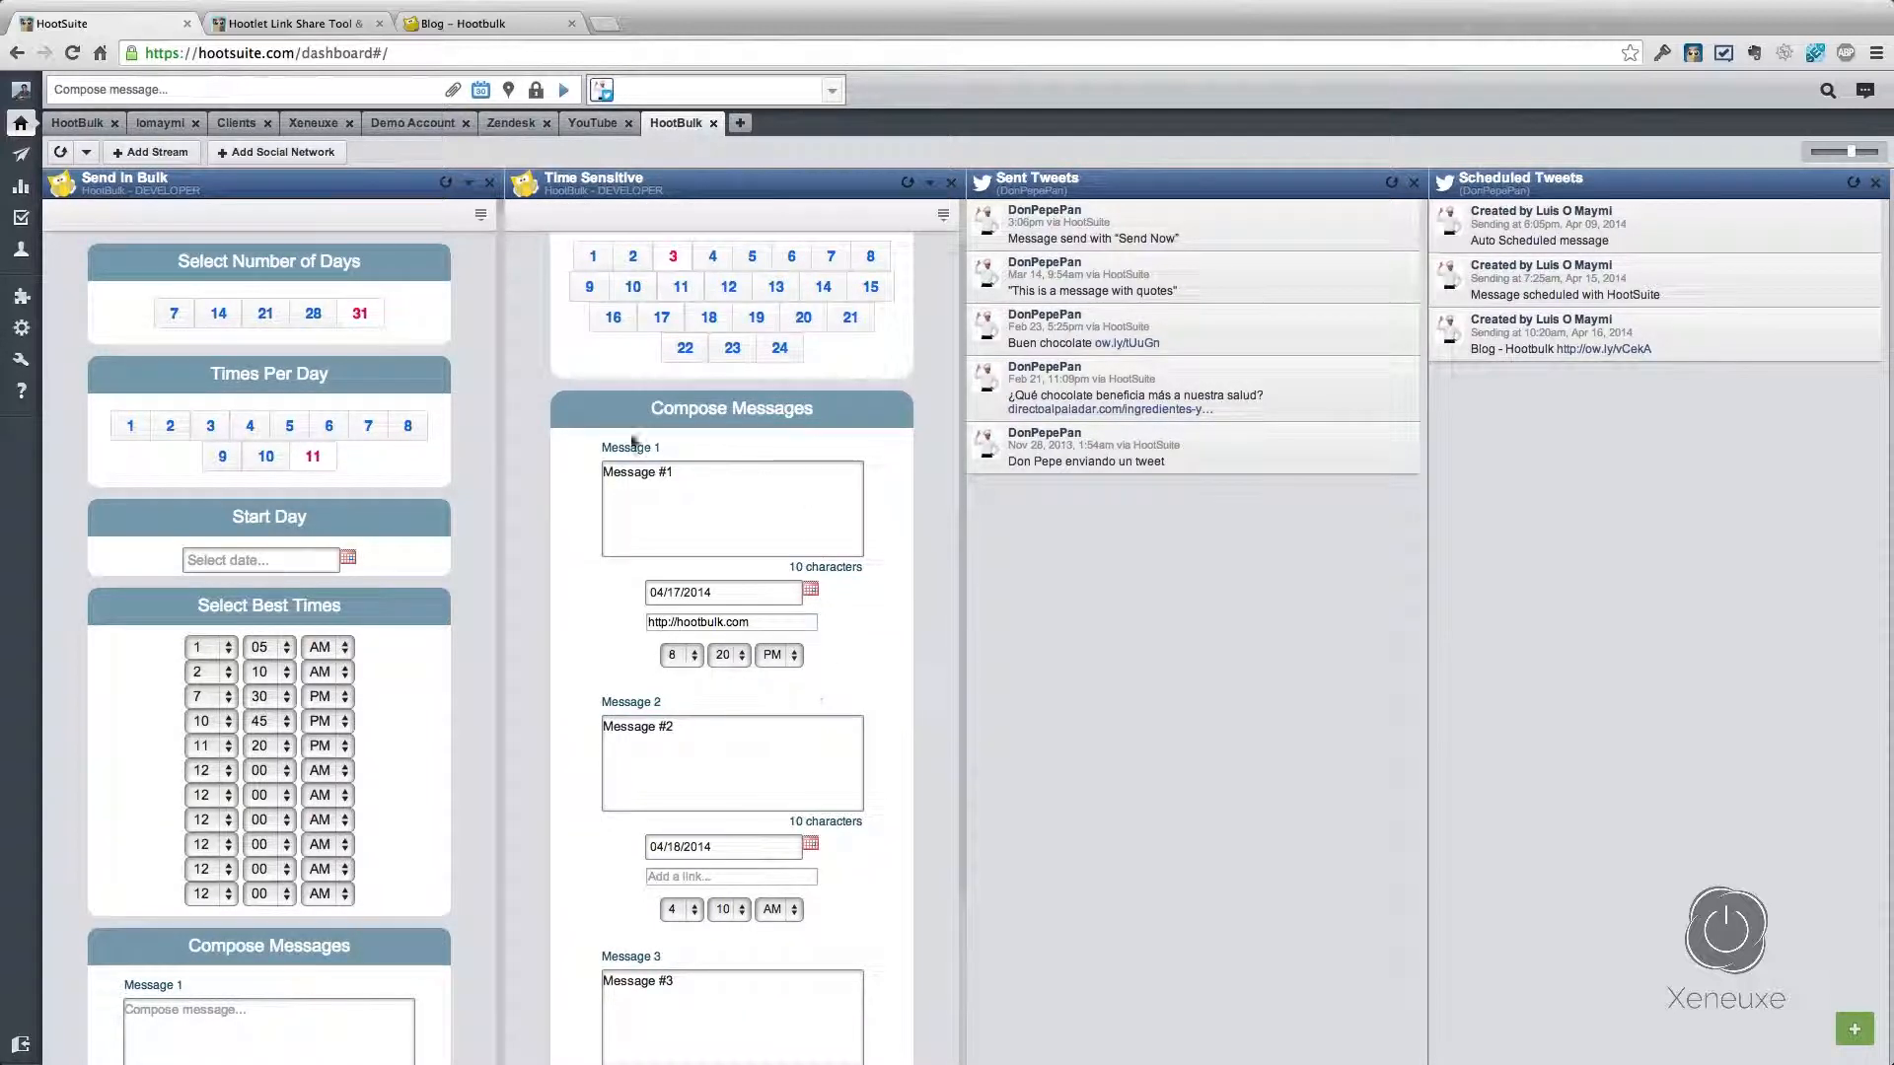
scroll(588, 611, down, 5)
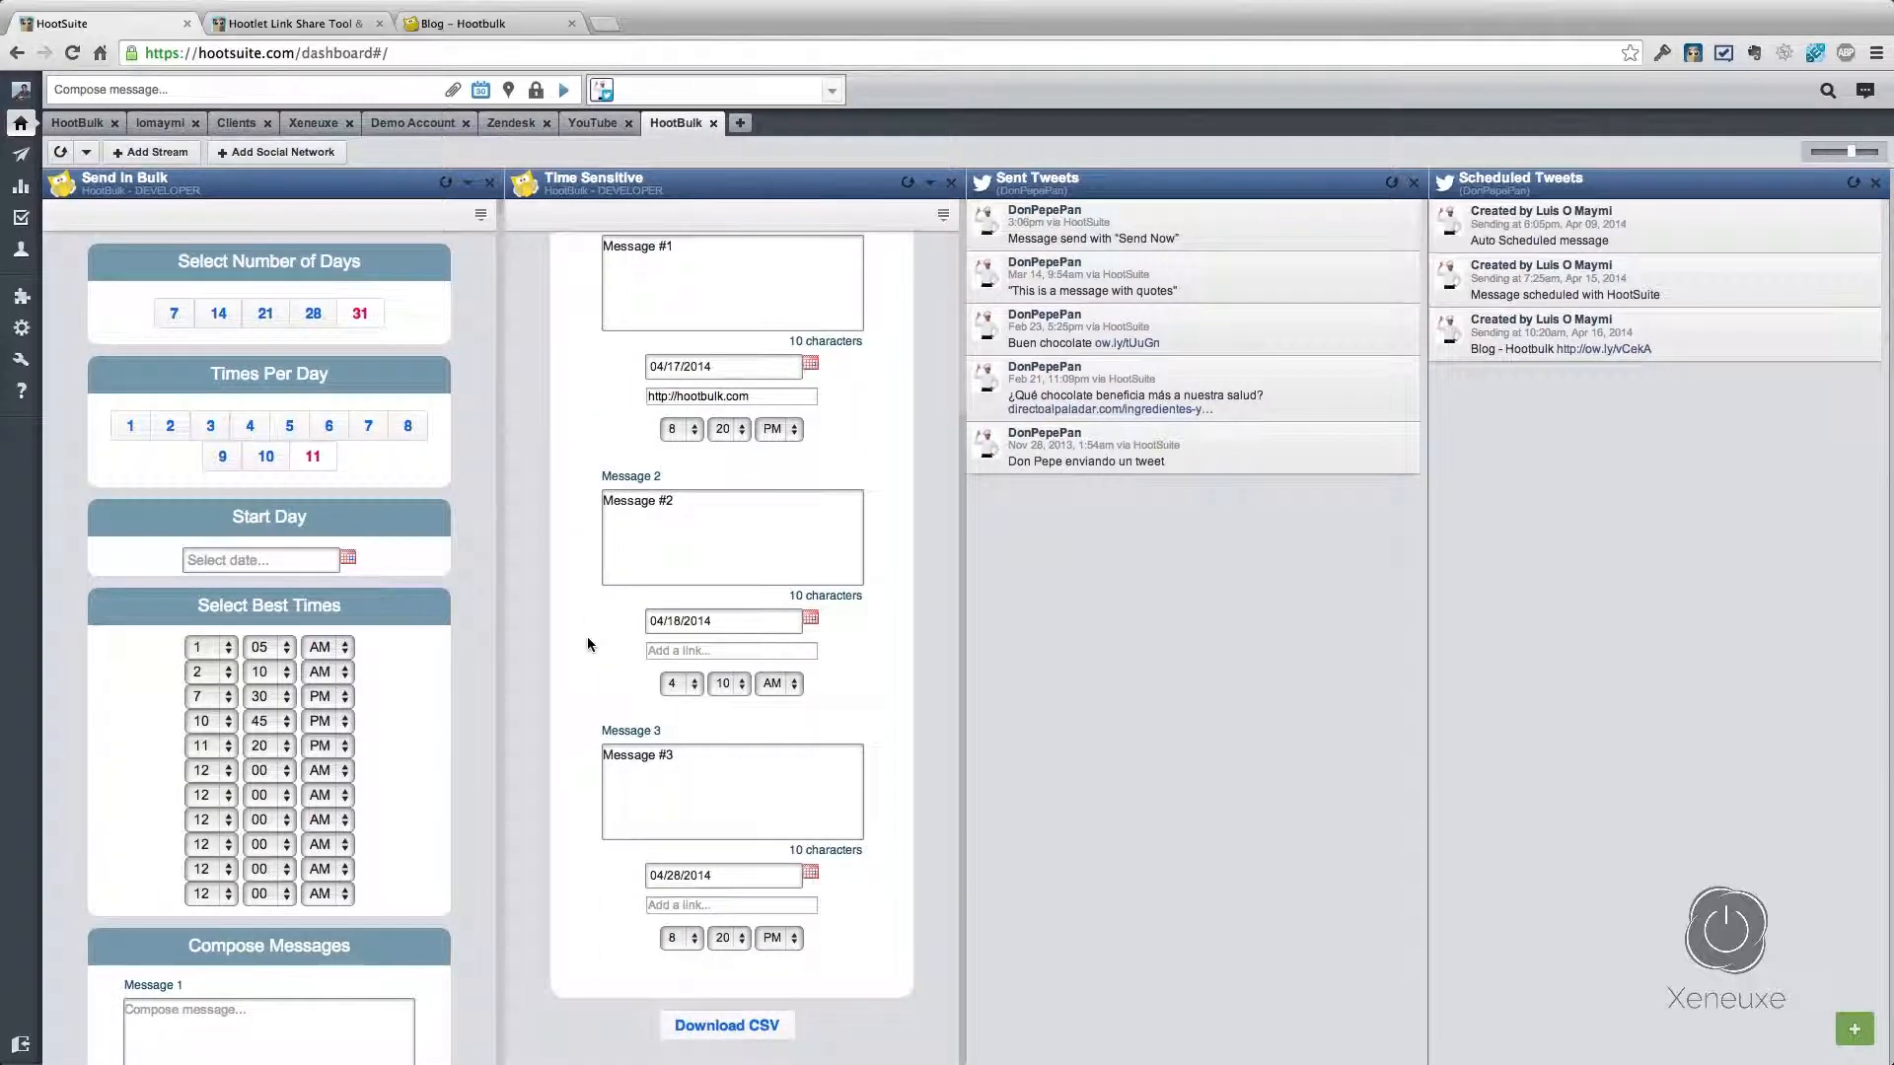
click(727, 1026)
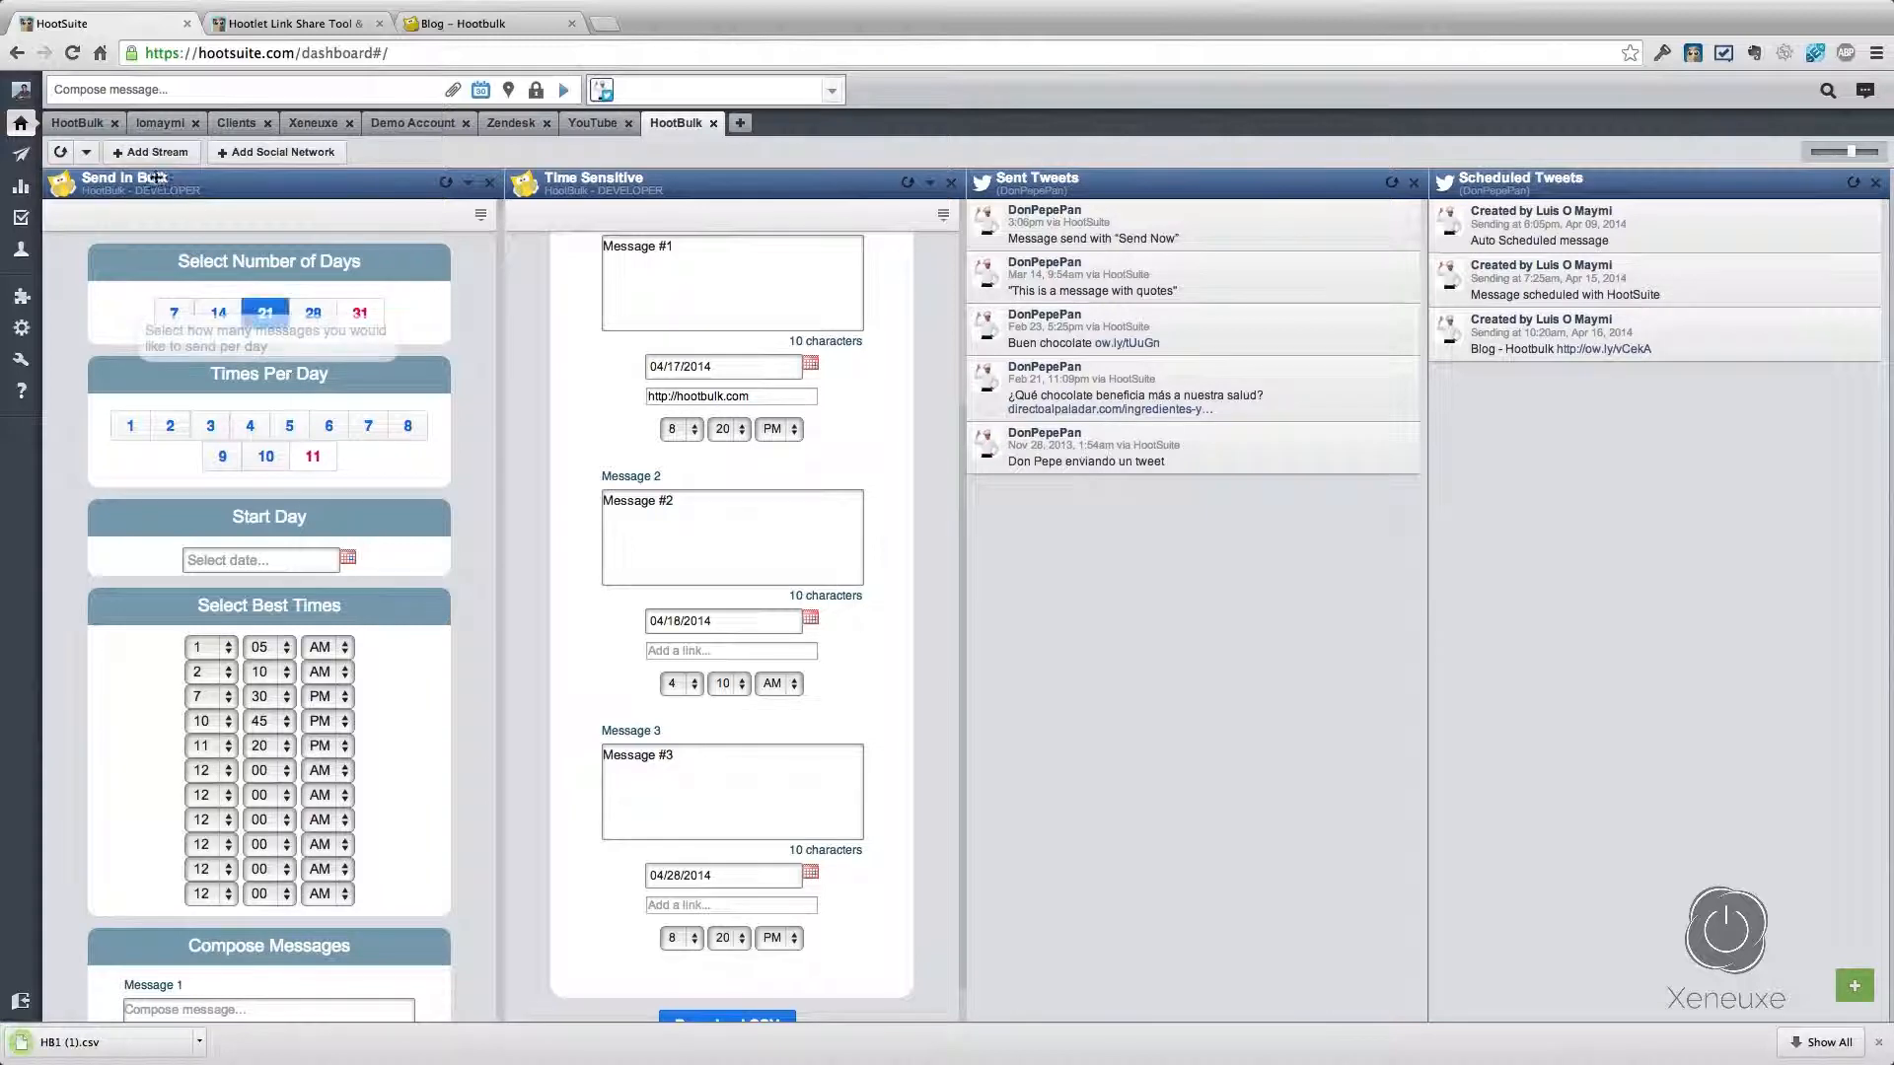
Step: Bulk schedule the messages in HB1 (1).csv from the Desktop through the Publisher, using the mm/dd/yyyy hh:mm date format
click(21, 157)
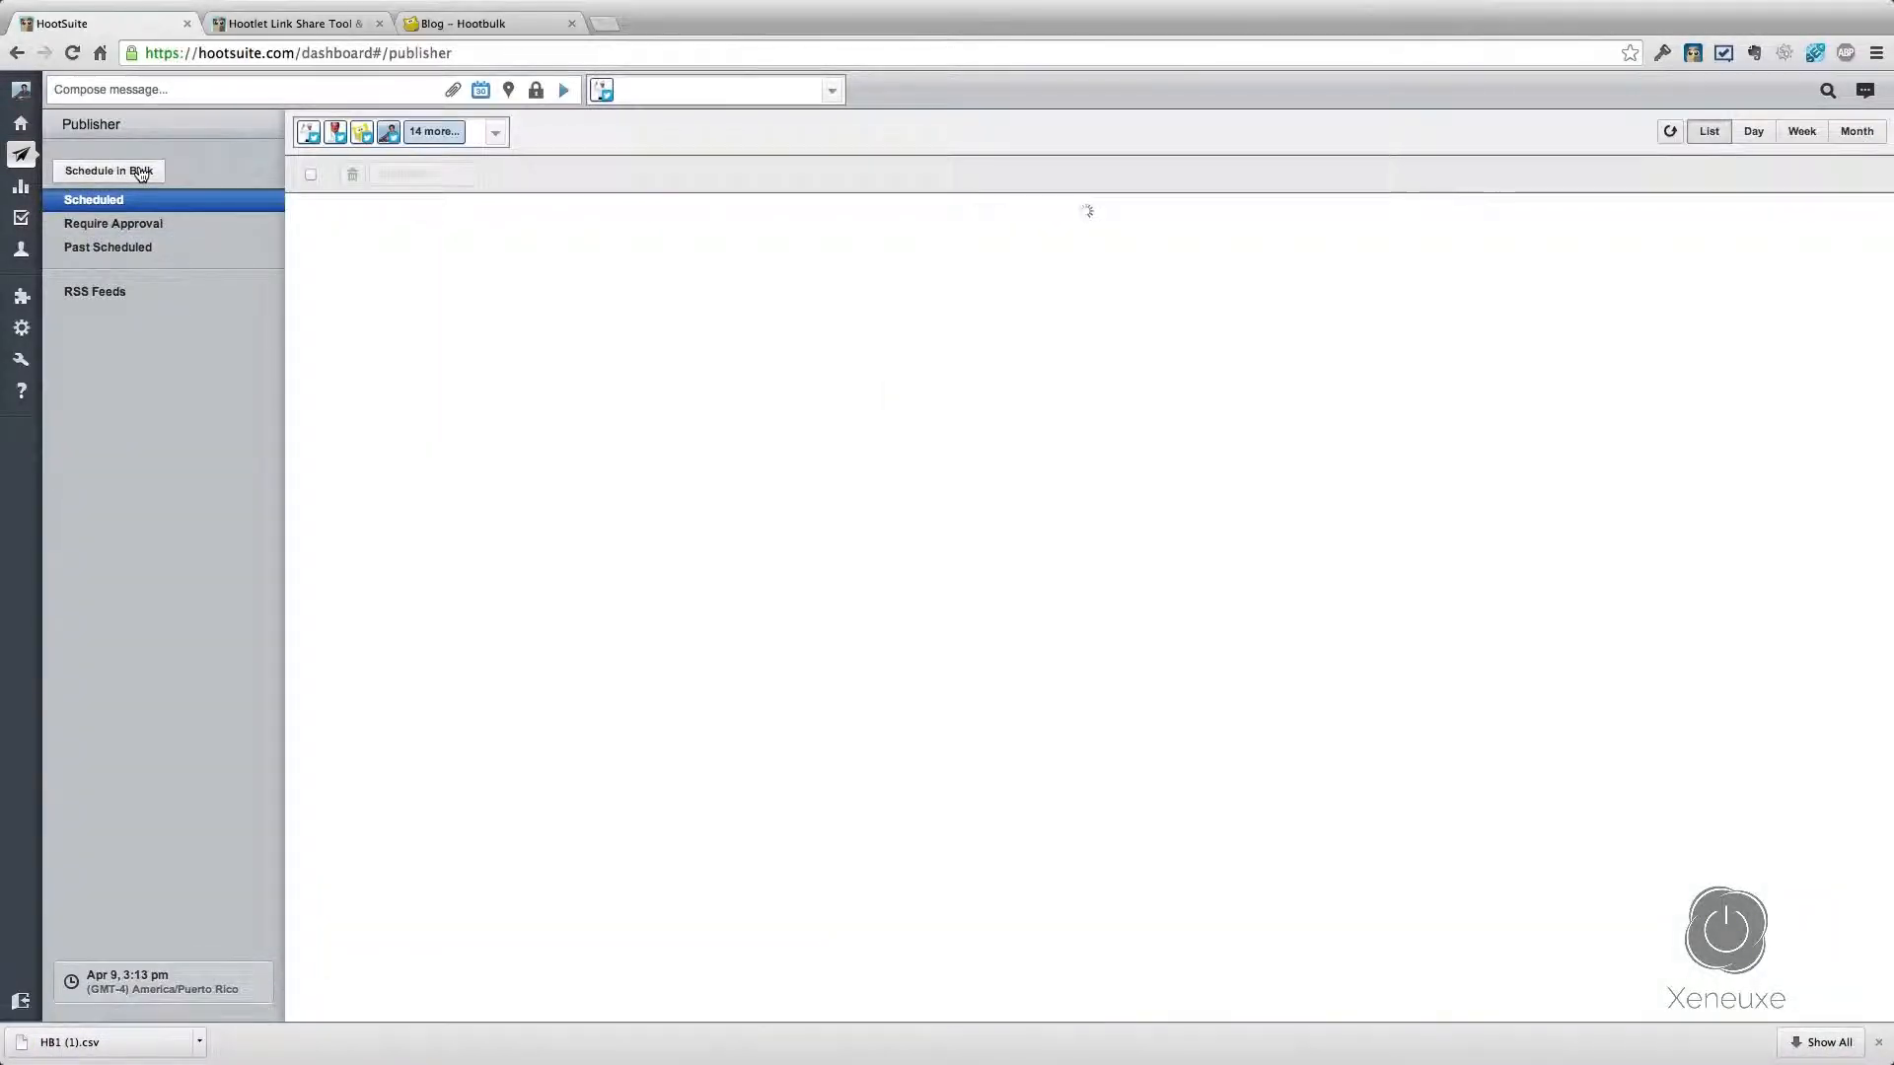
click(136, 179)
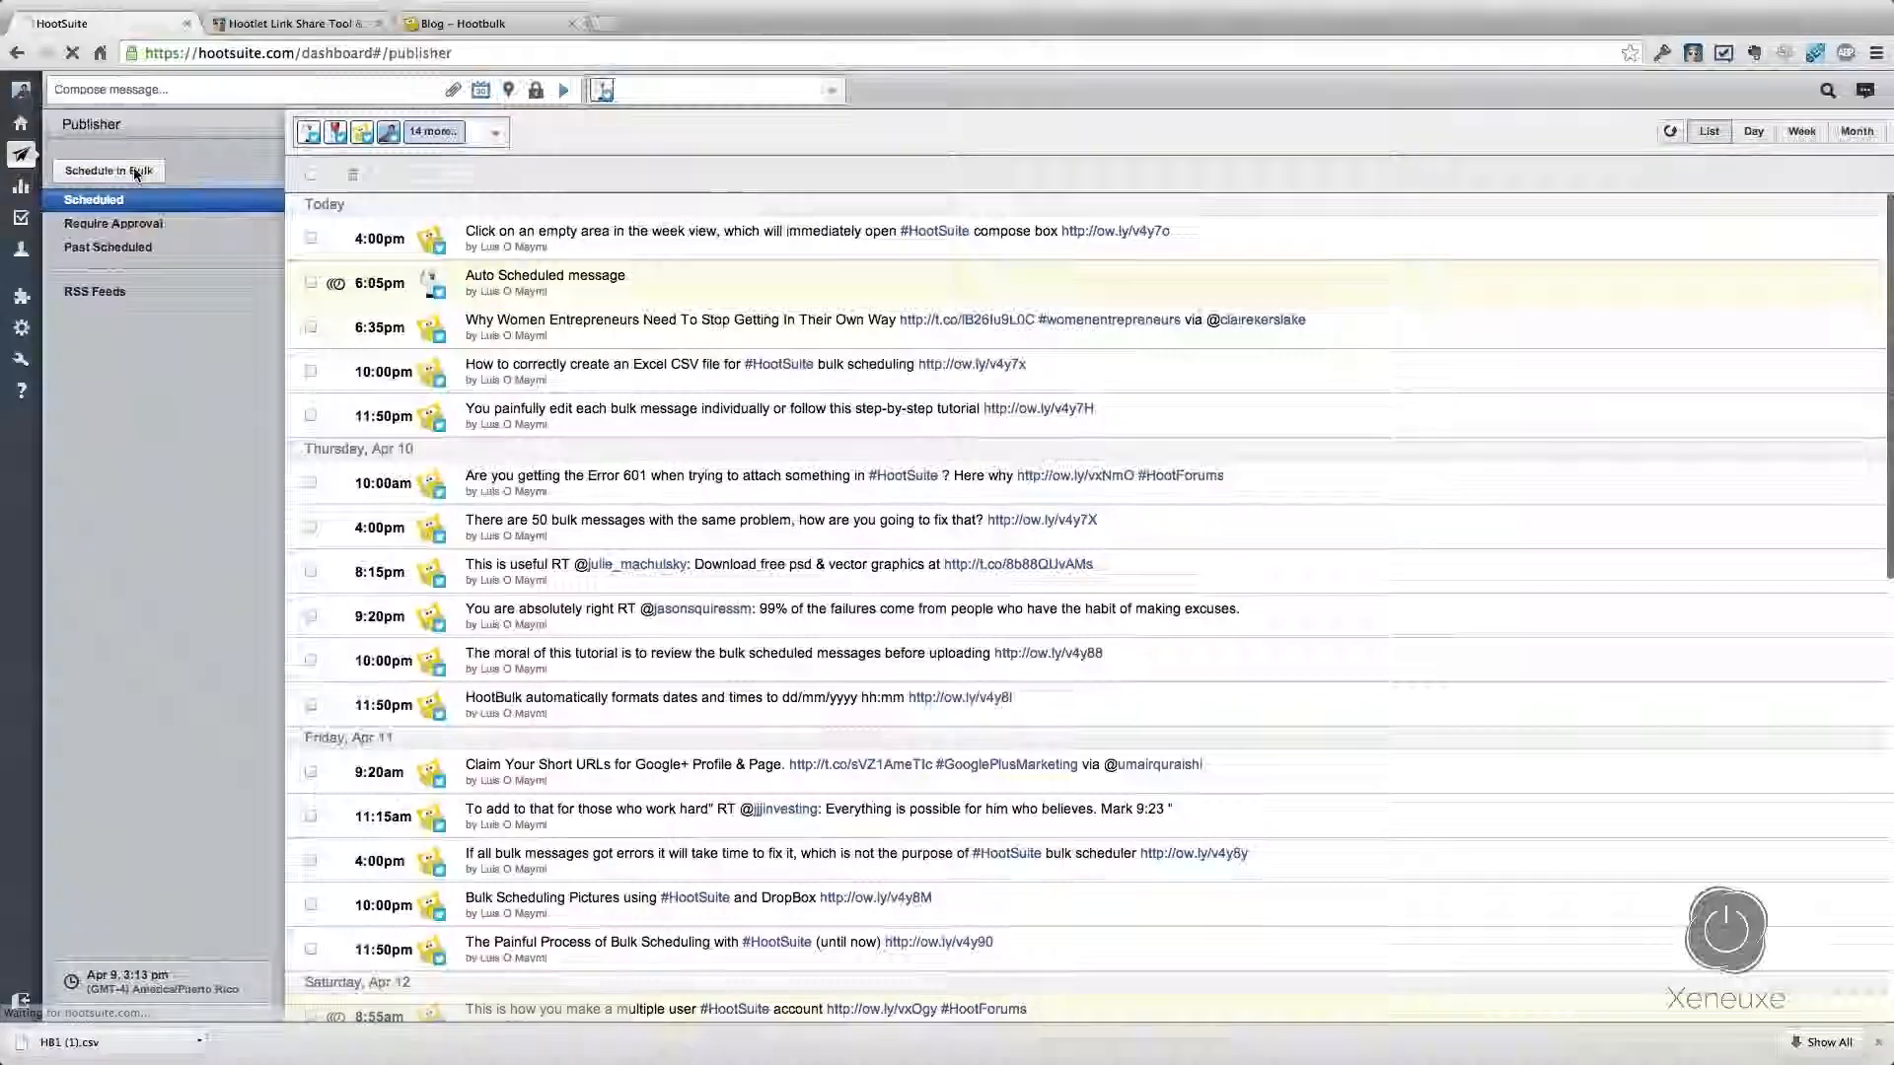
click(752, 271)
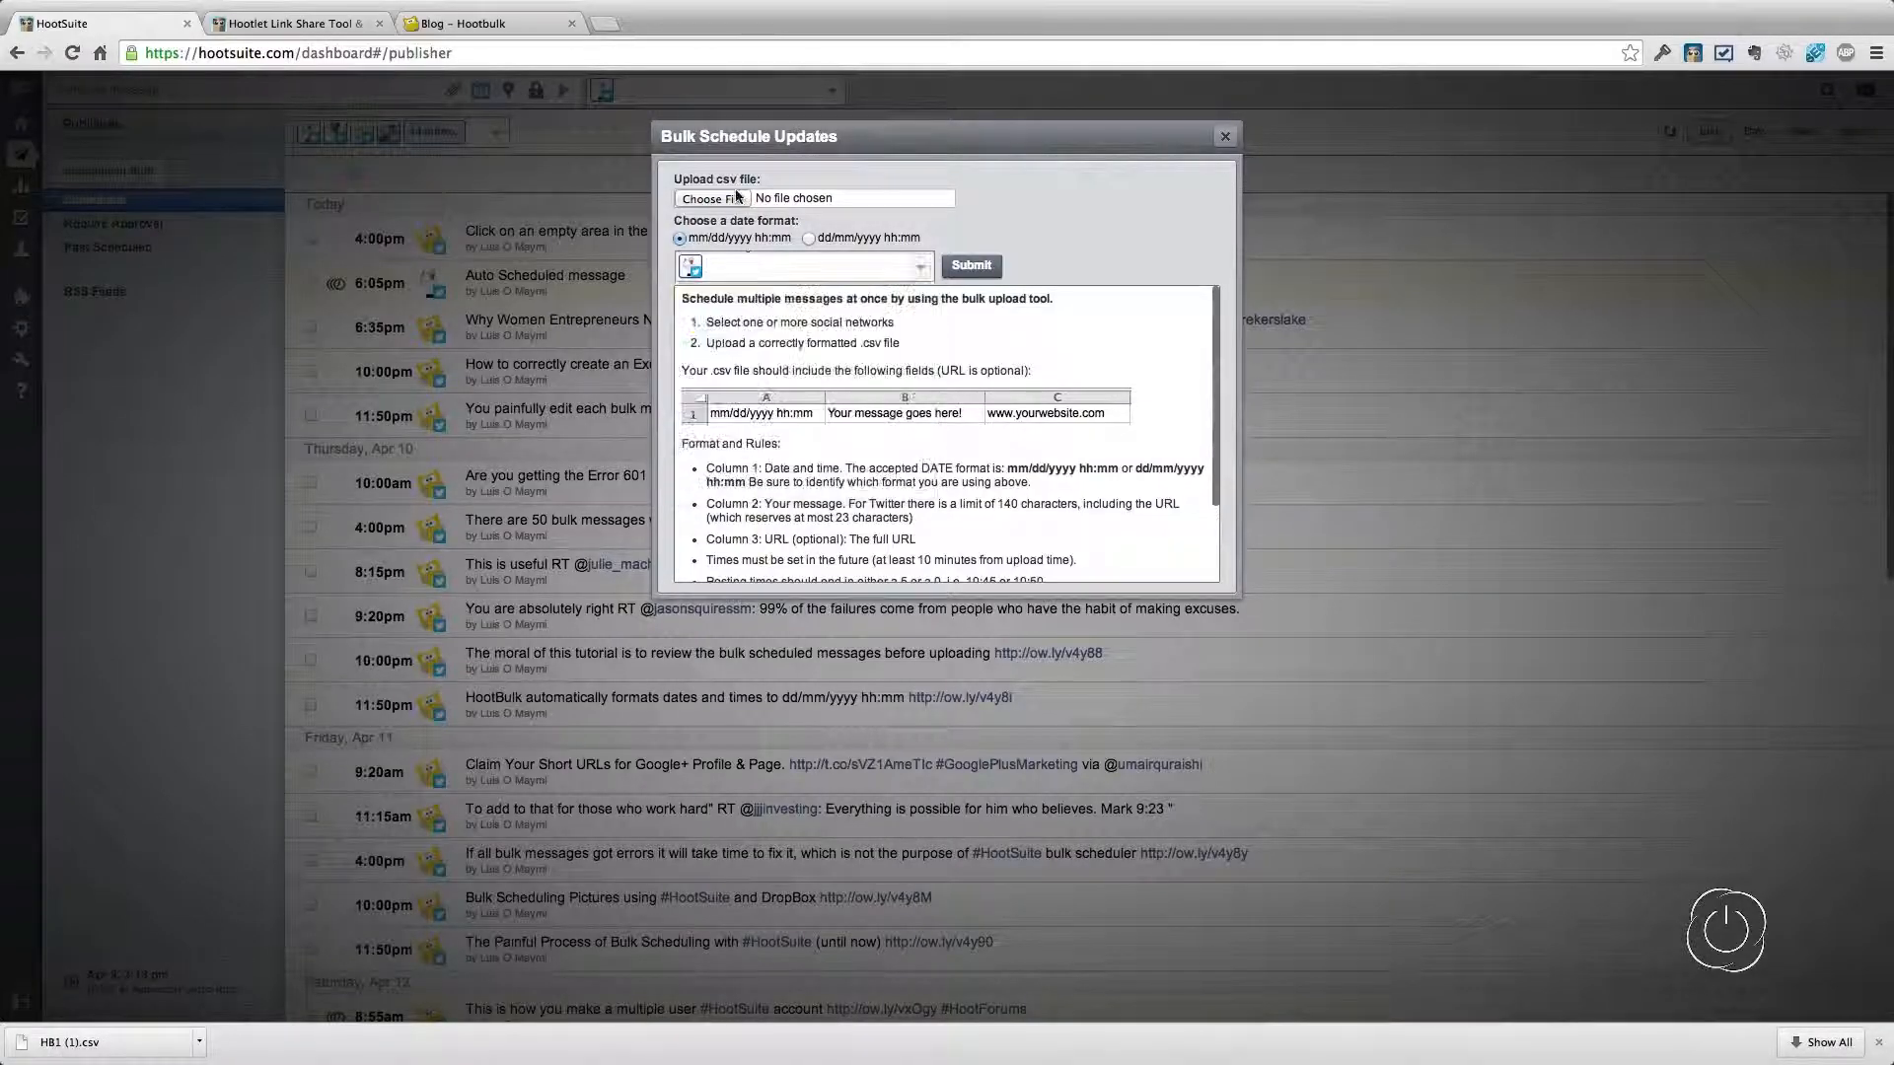
click(736, 197)
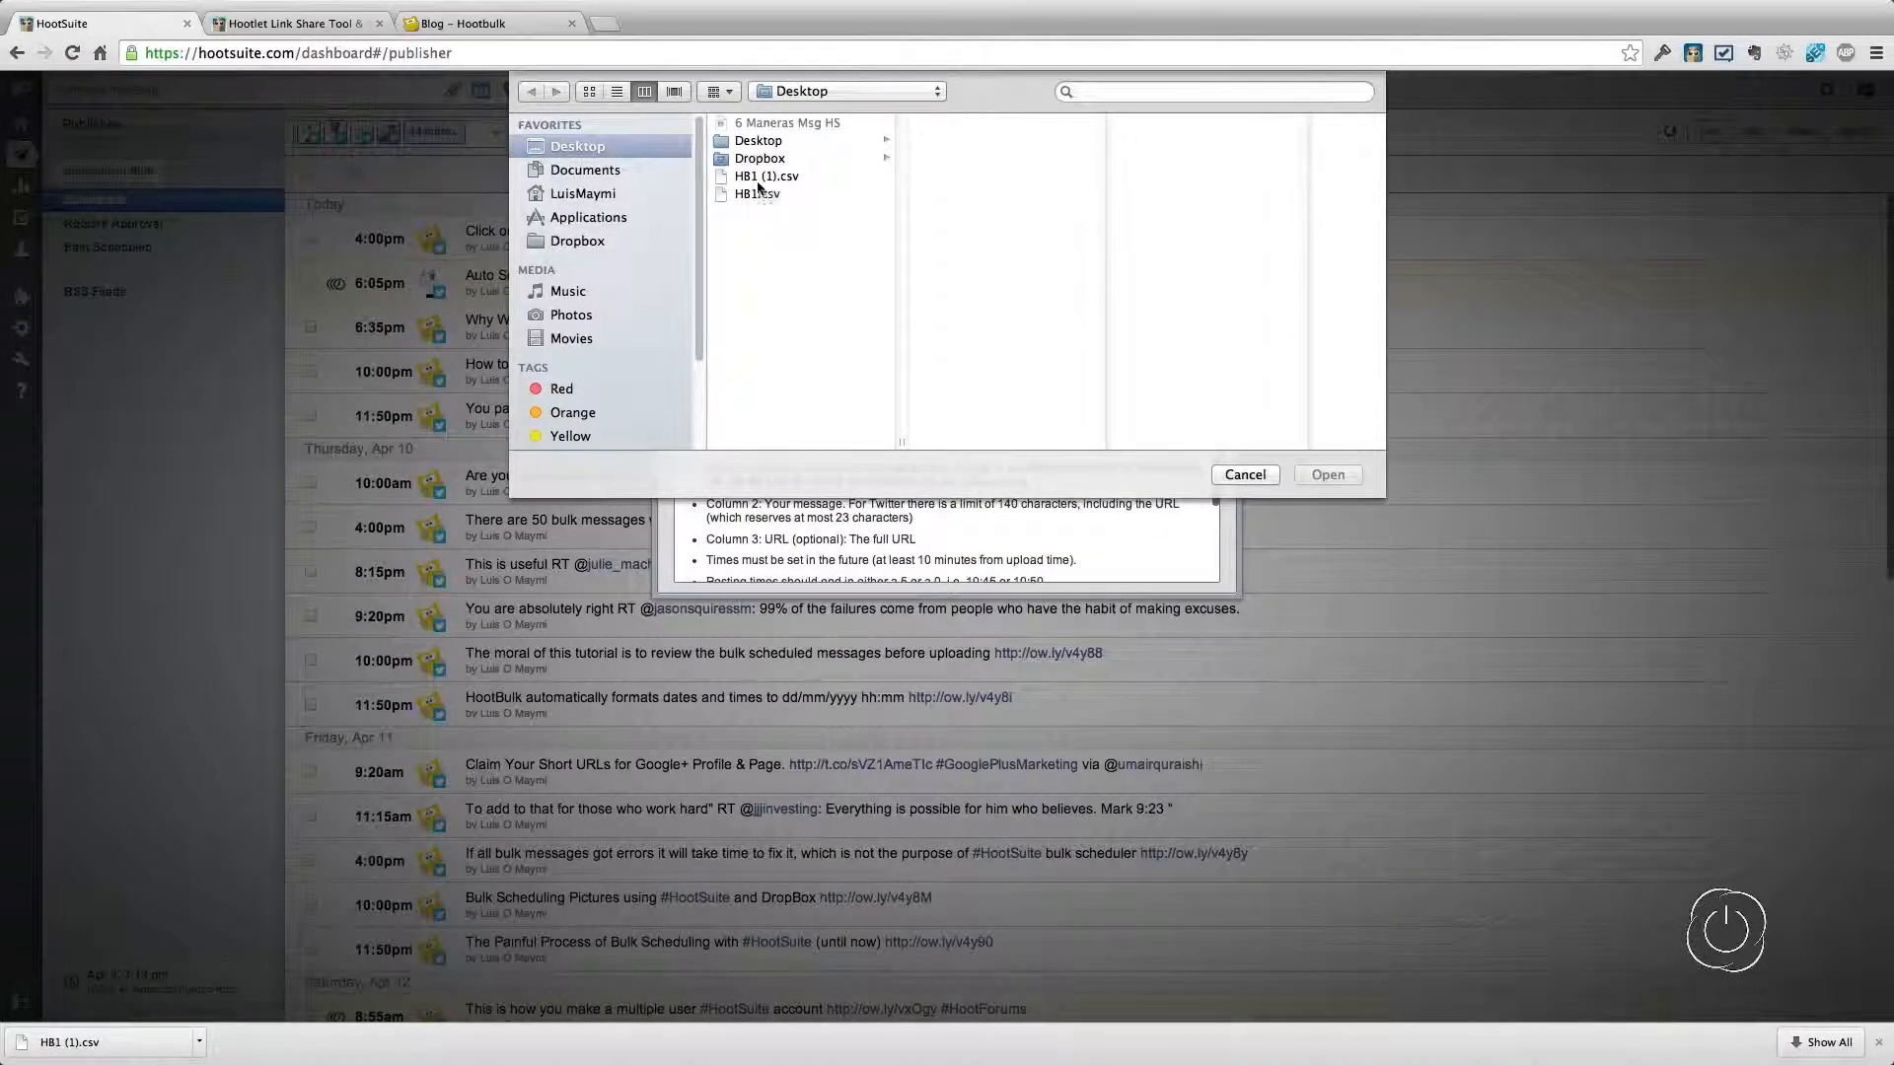
click(770, 180)
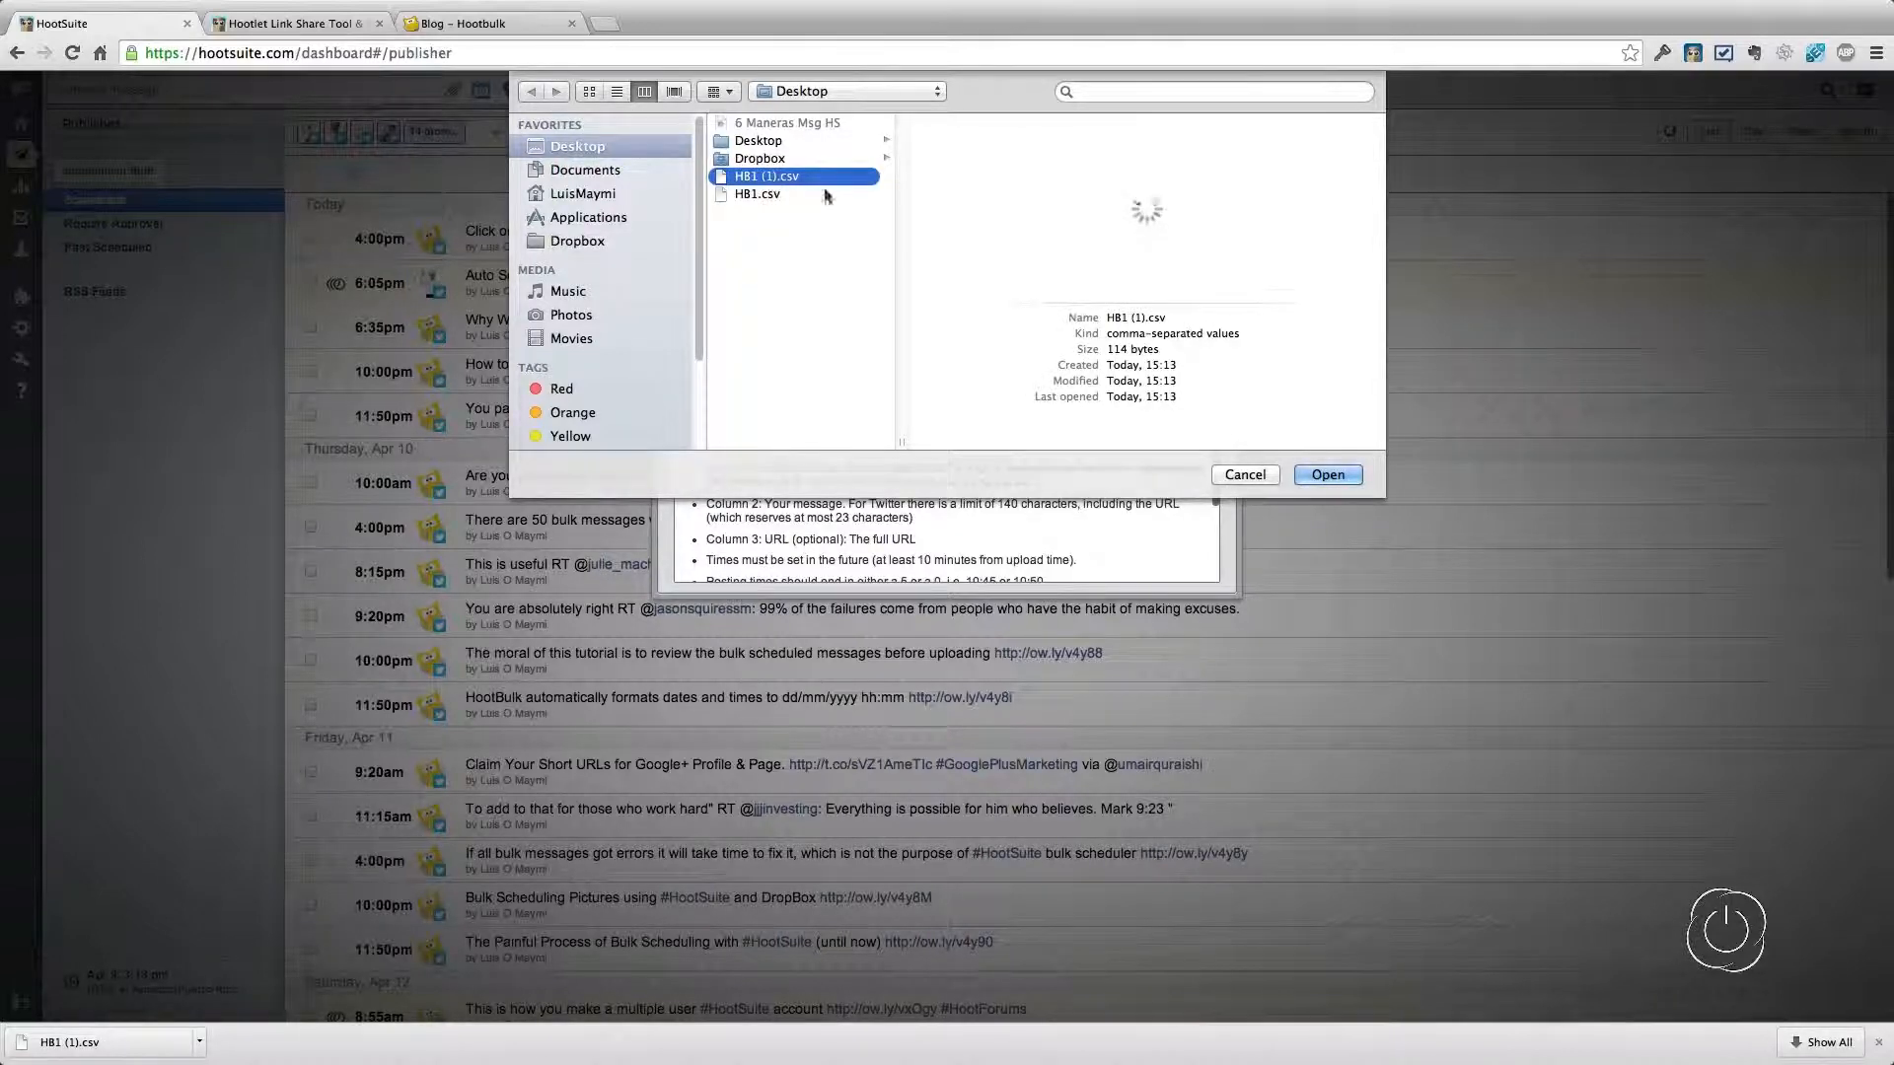
click(1312, 476)
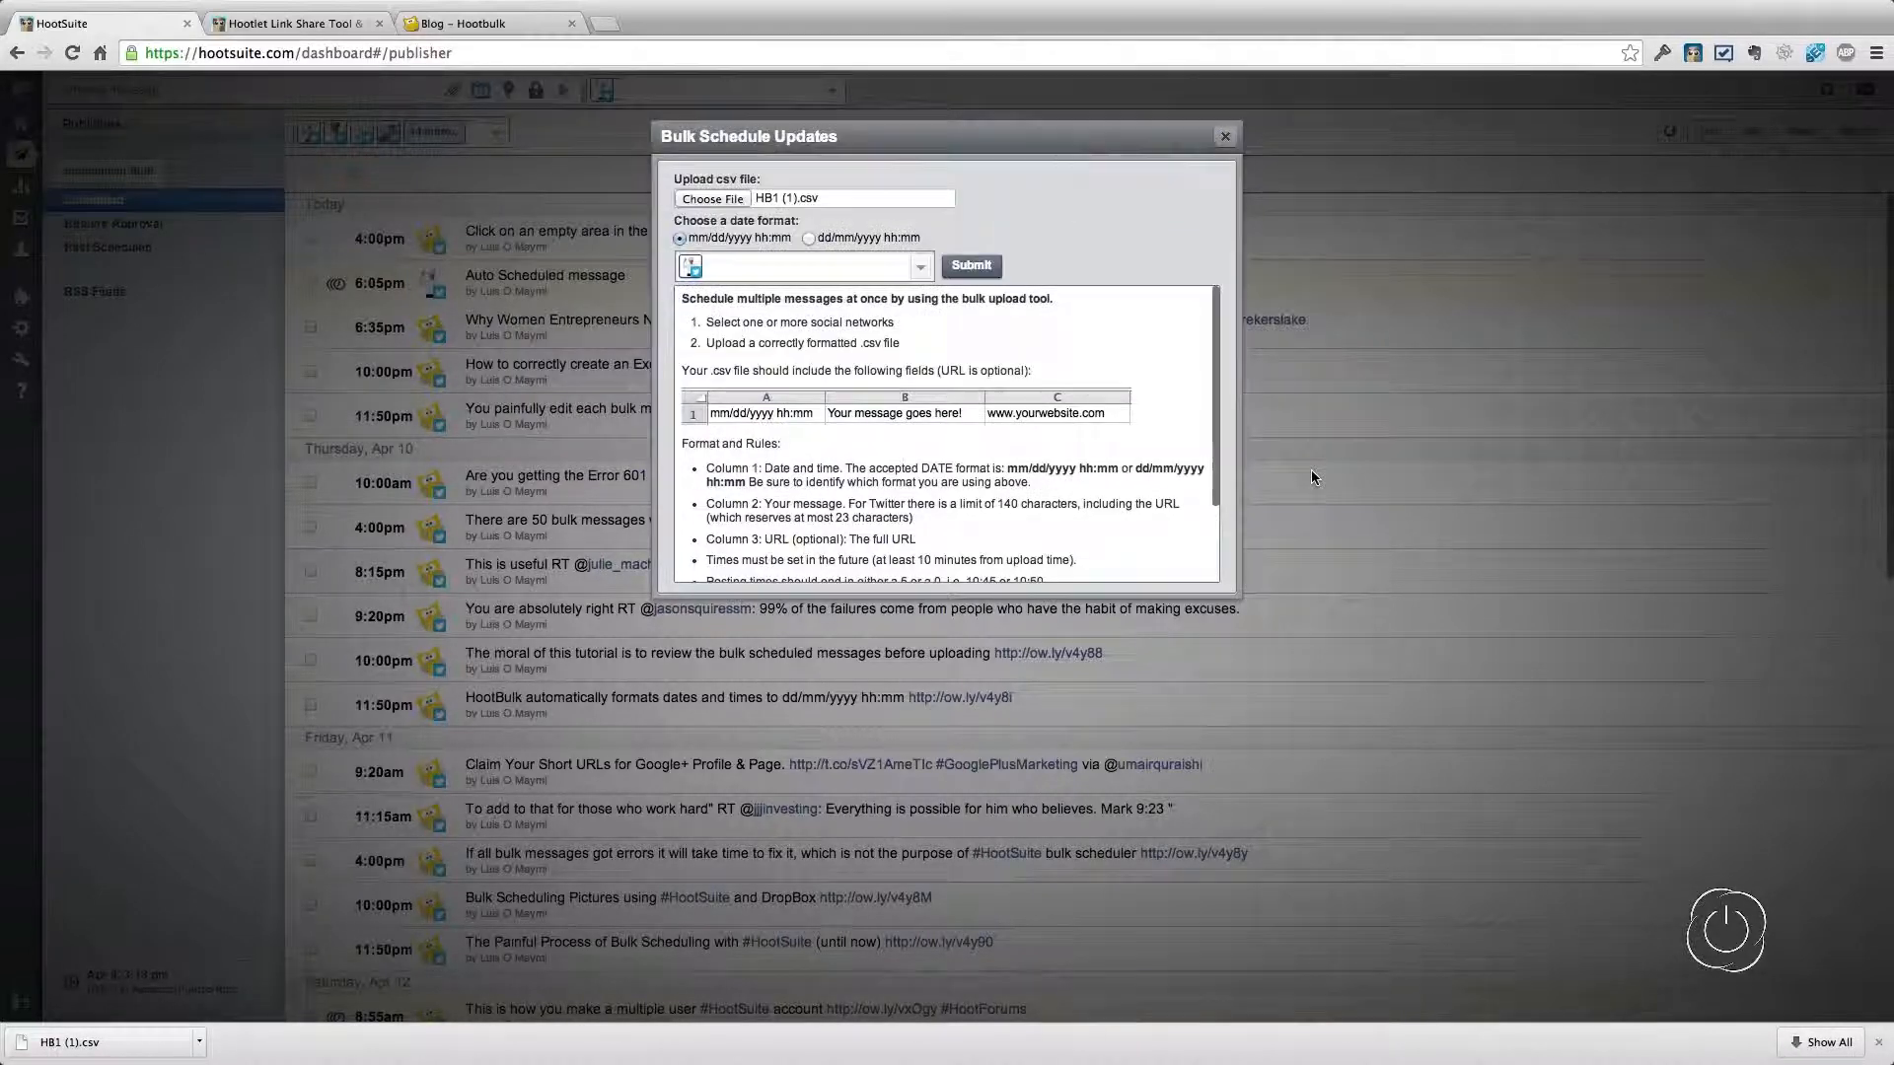
click(972, 267)
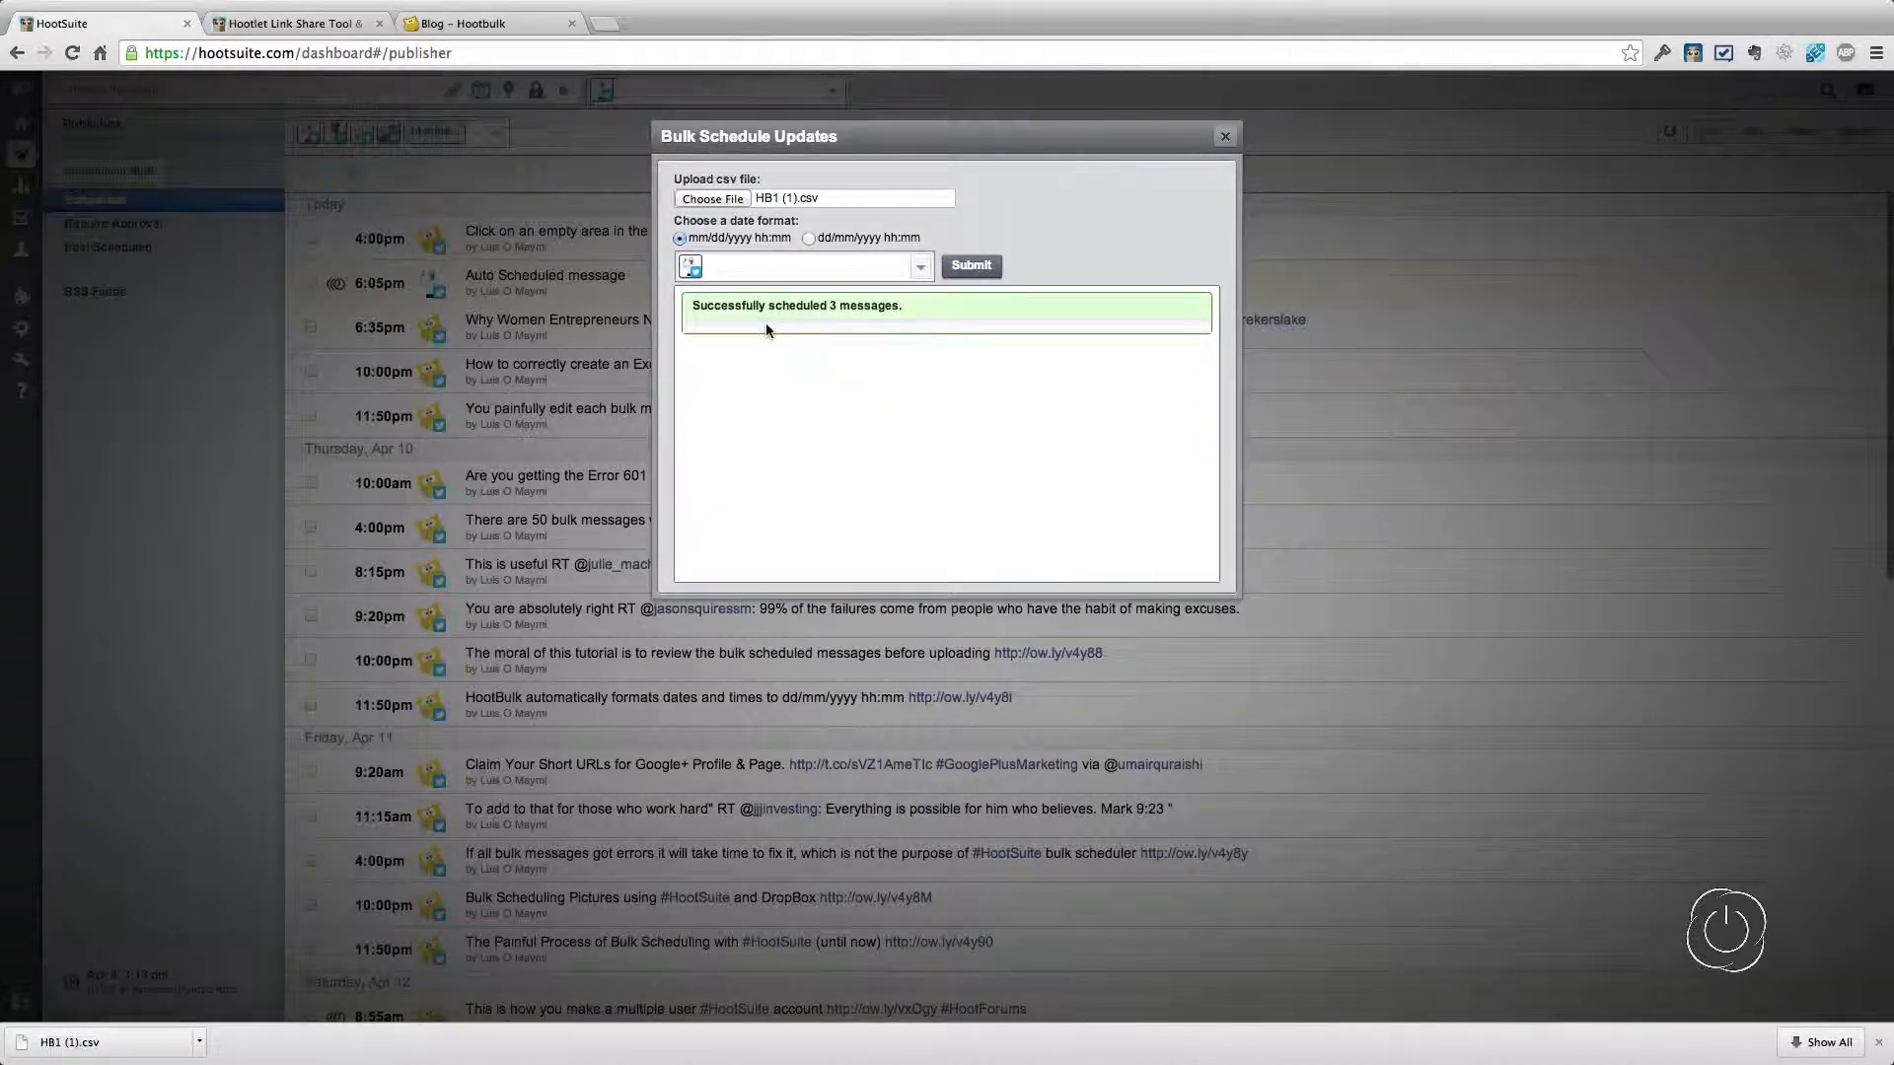
click(1216, 137)
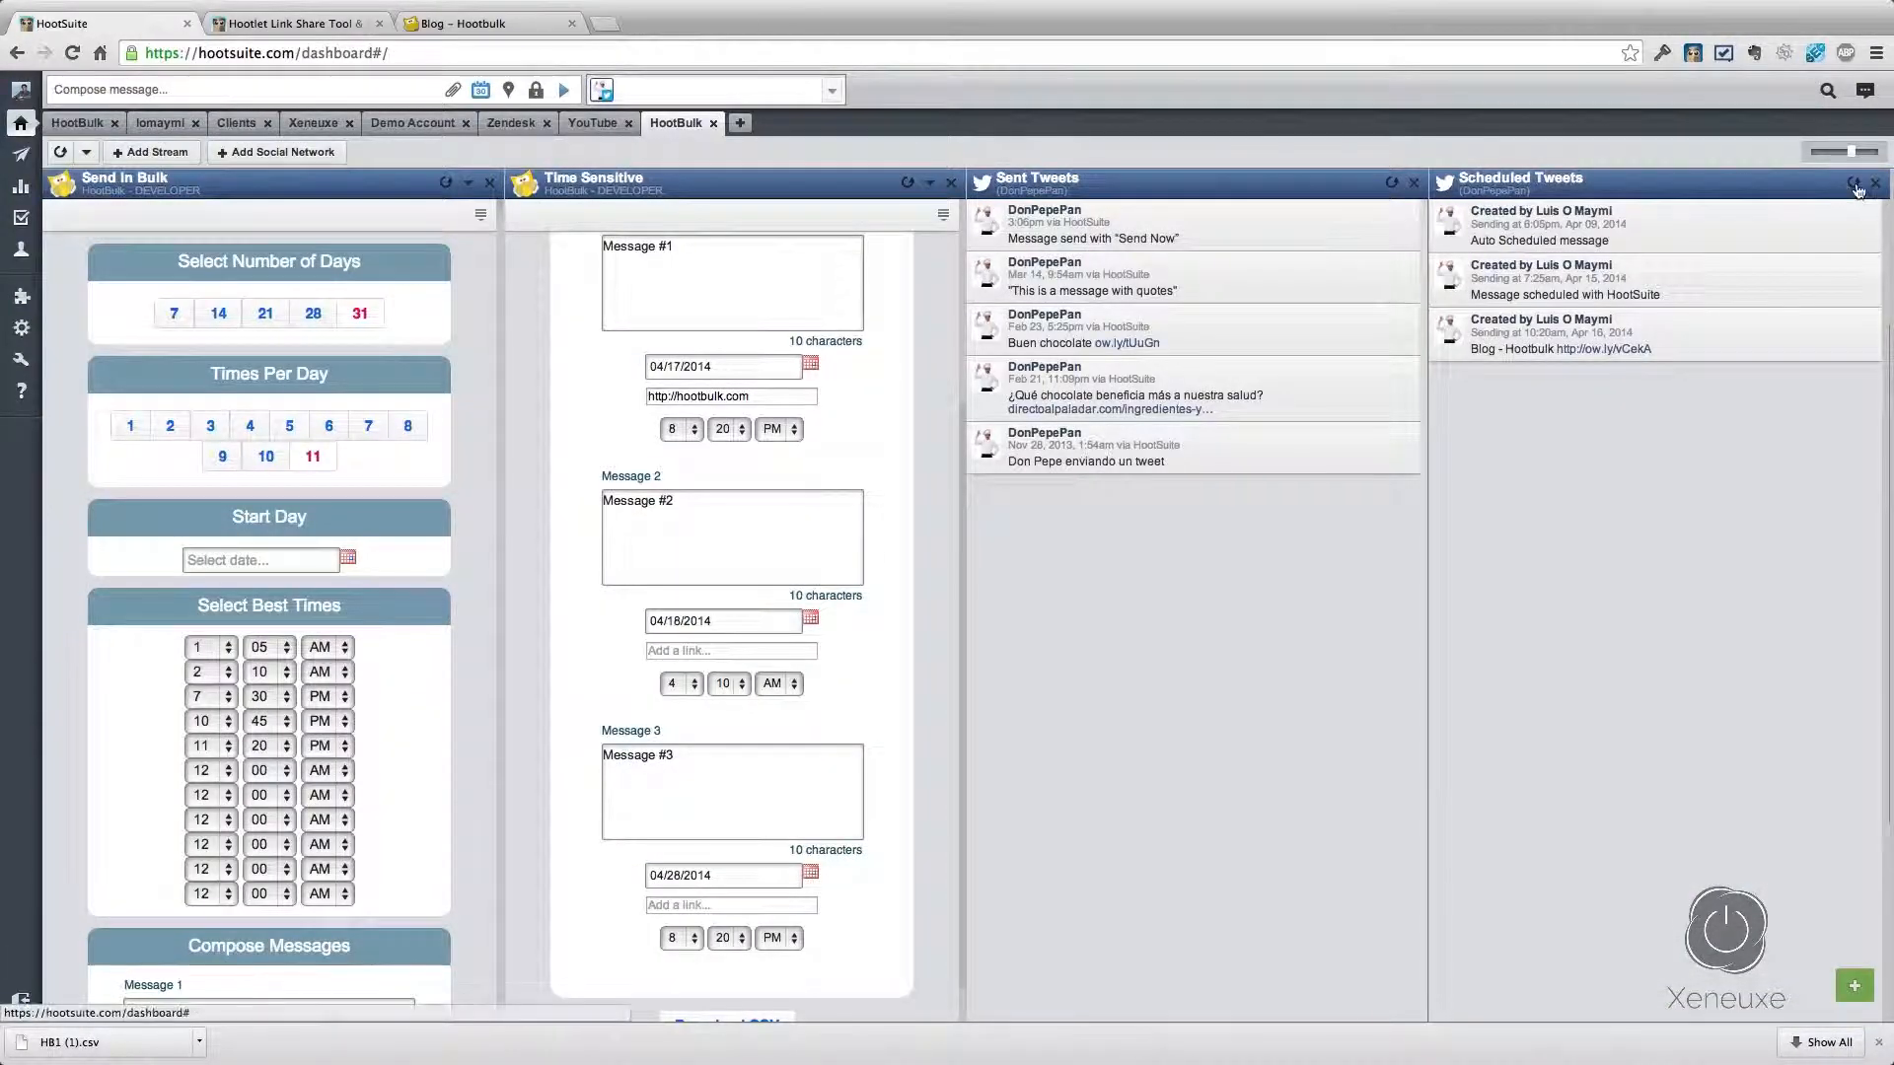
Step: Refresh the dashboard's Scheduled Tweets stream and dismiss the browser's download bar
click(1855, 187)
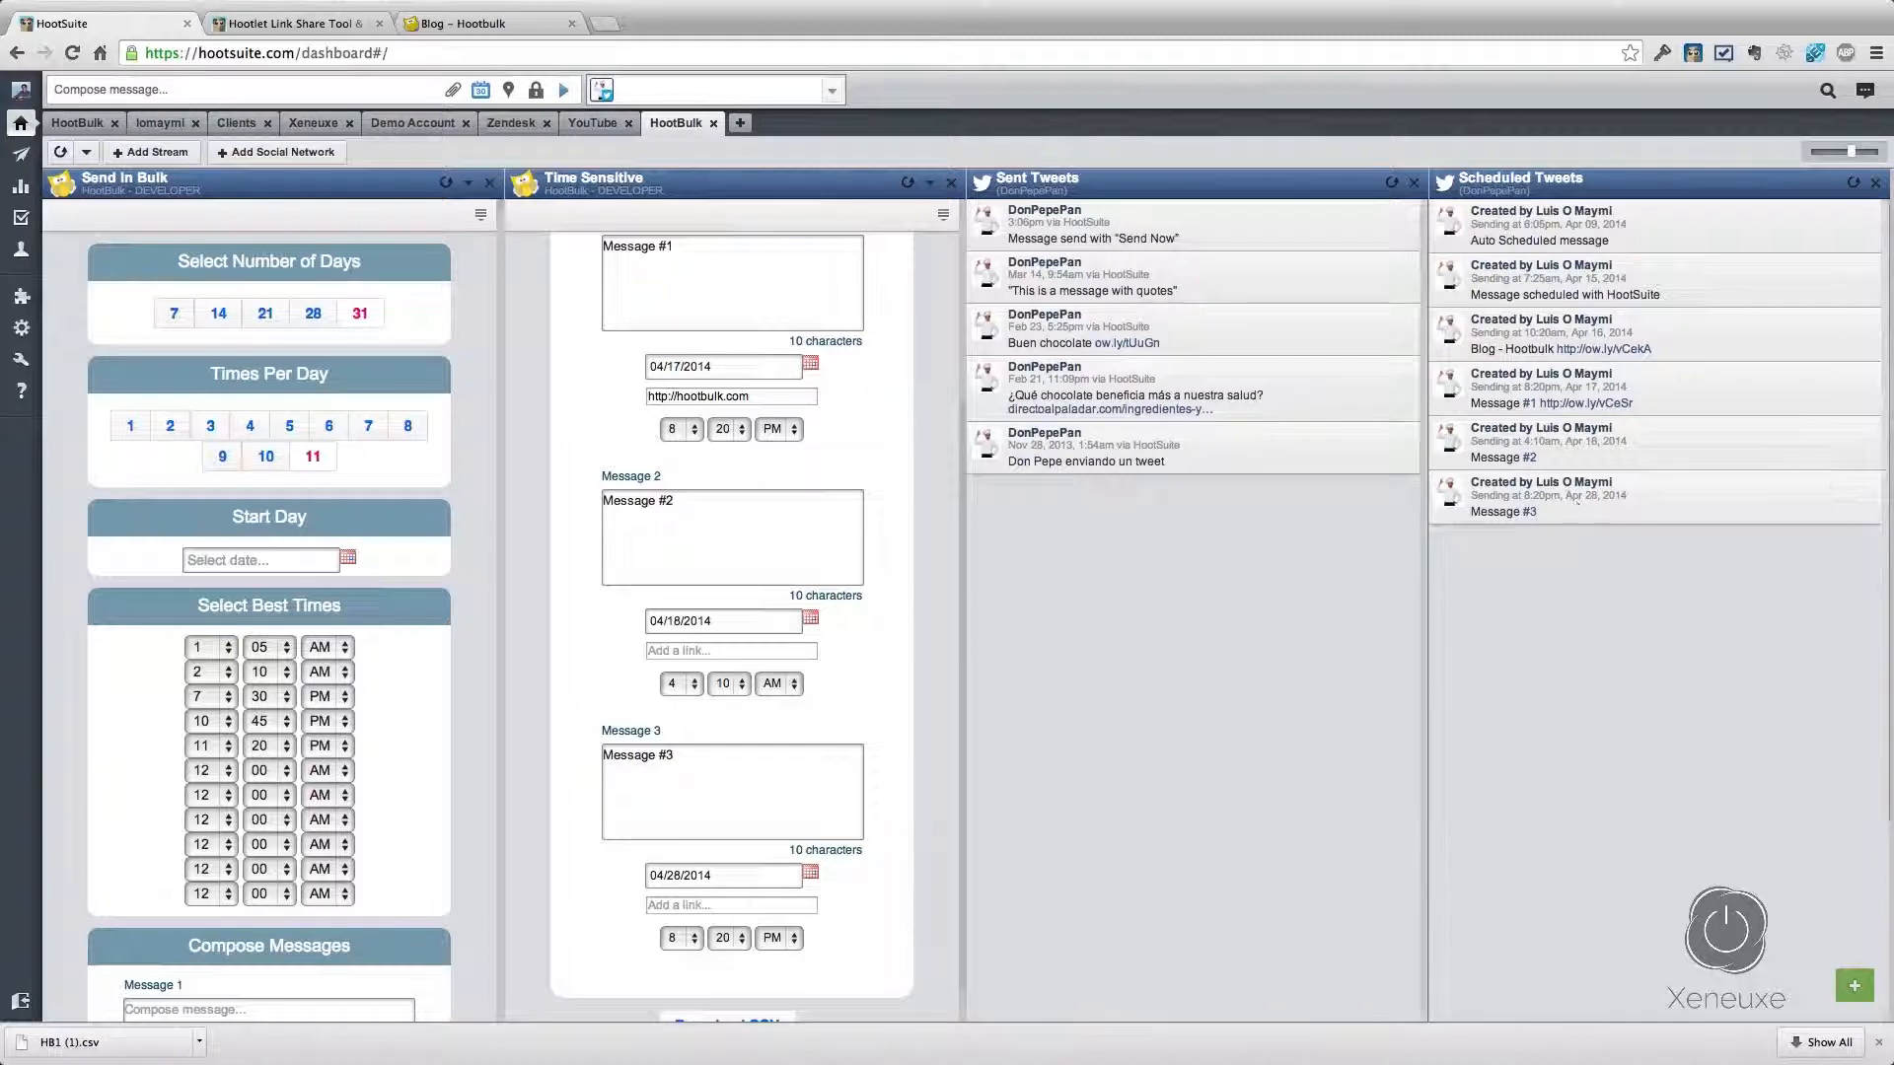
click(1878, 1042)
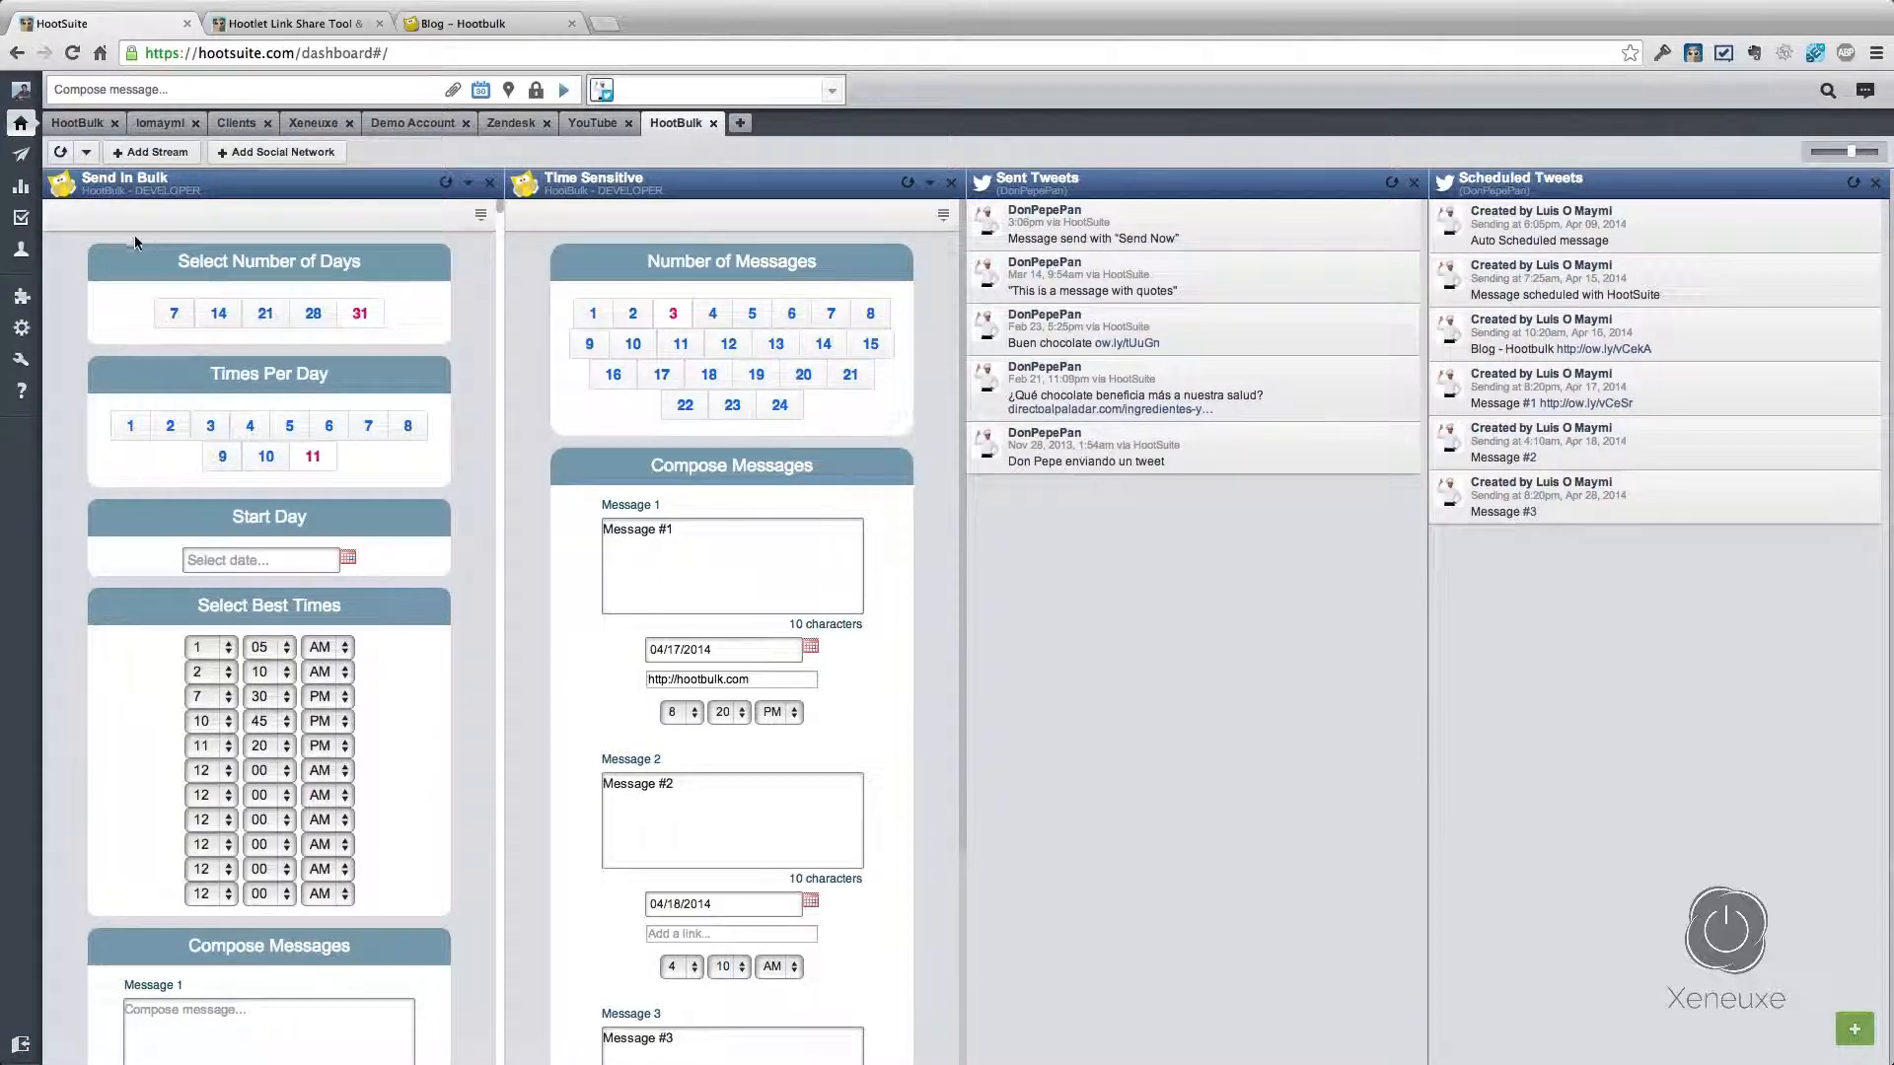
Step: Filter the Publisher's scheduled messages to the DonPepePan Twitter profile only
click(26, 158)
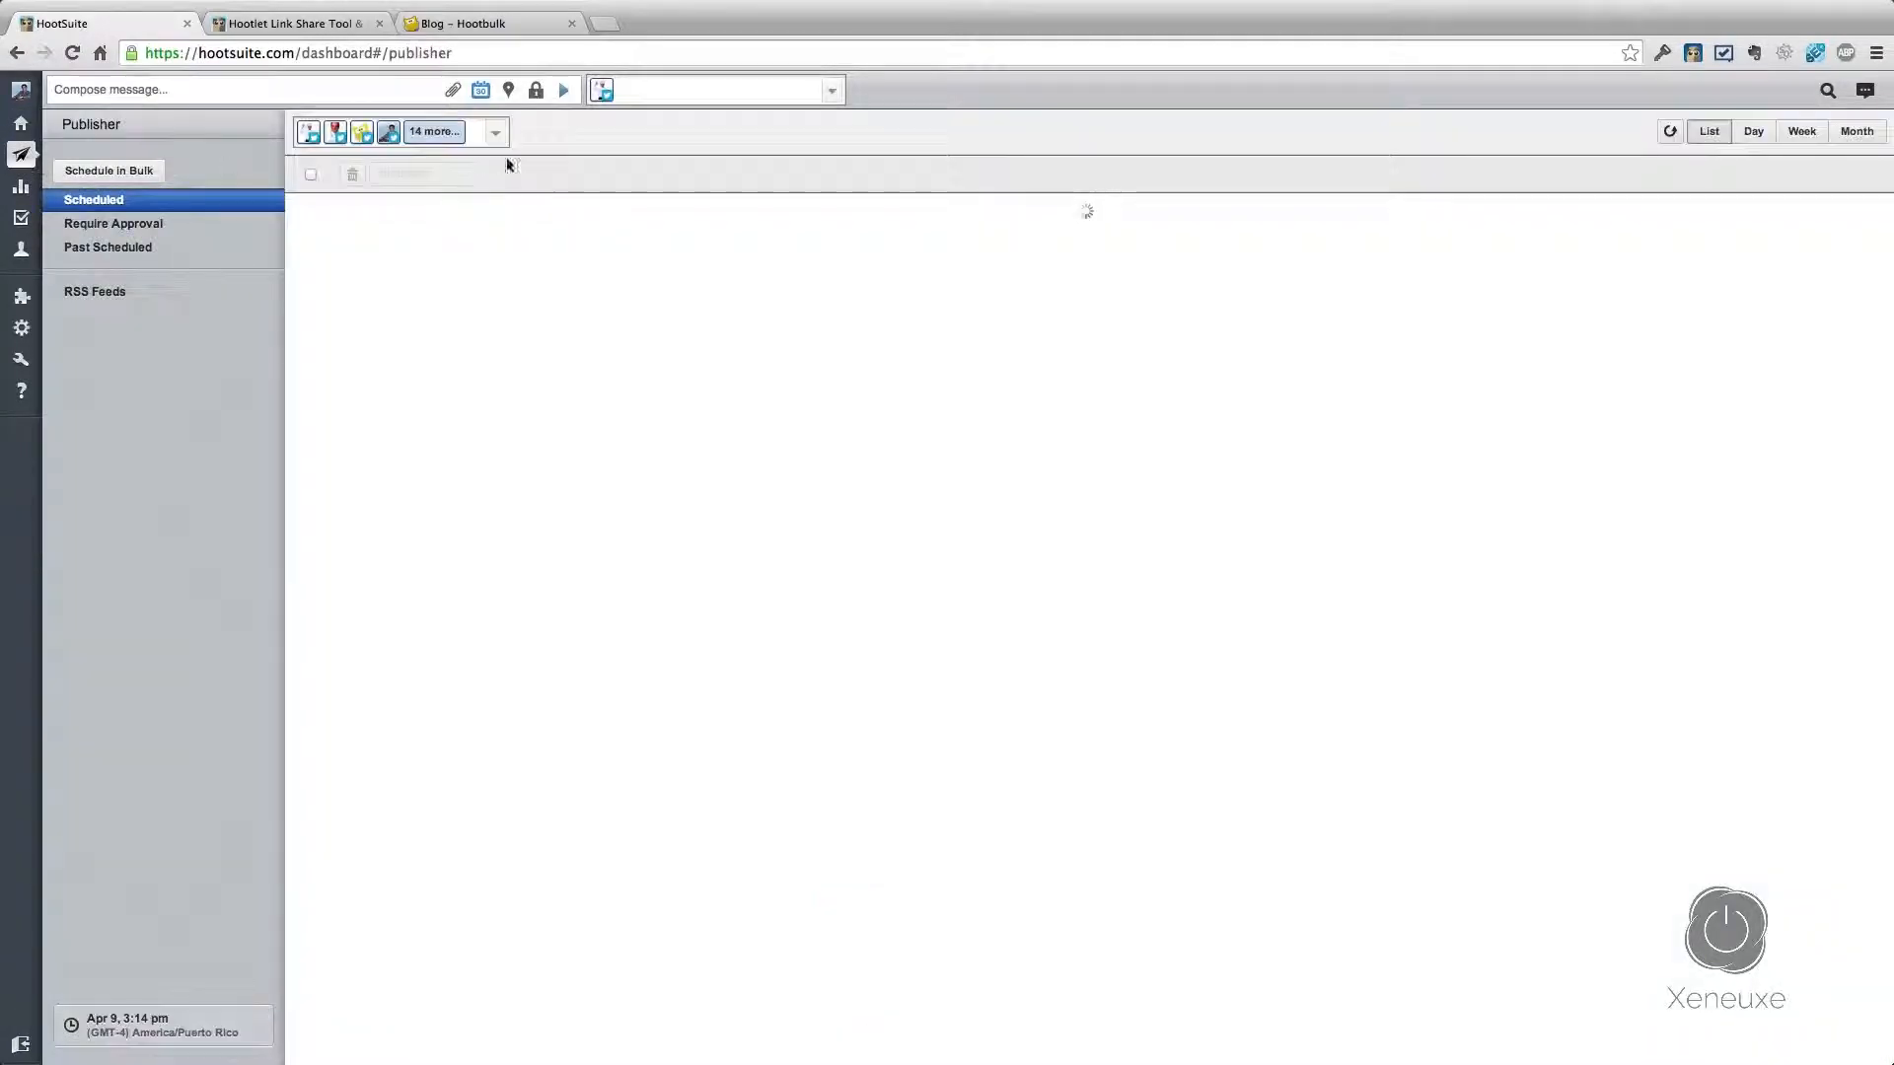
click(498, 136)
click(322, 222)
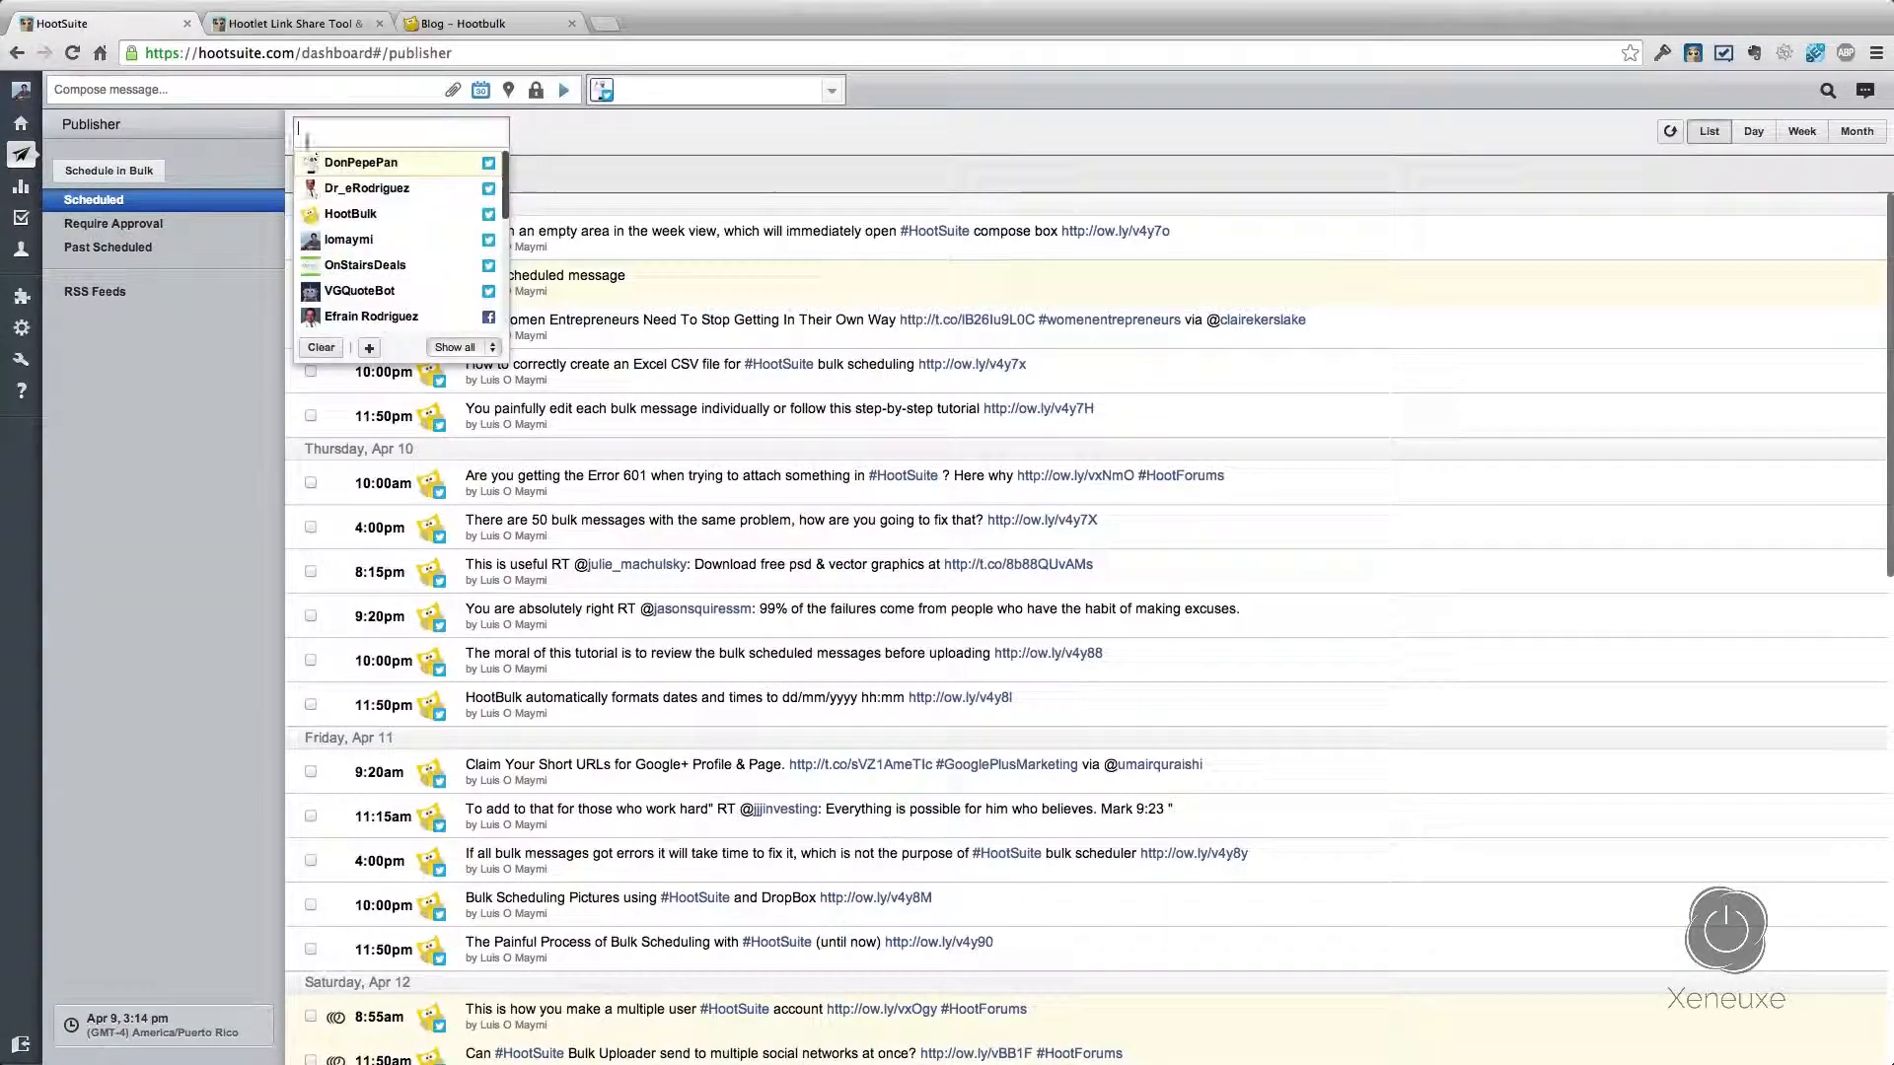
click(317, 169)
click(606, 126)
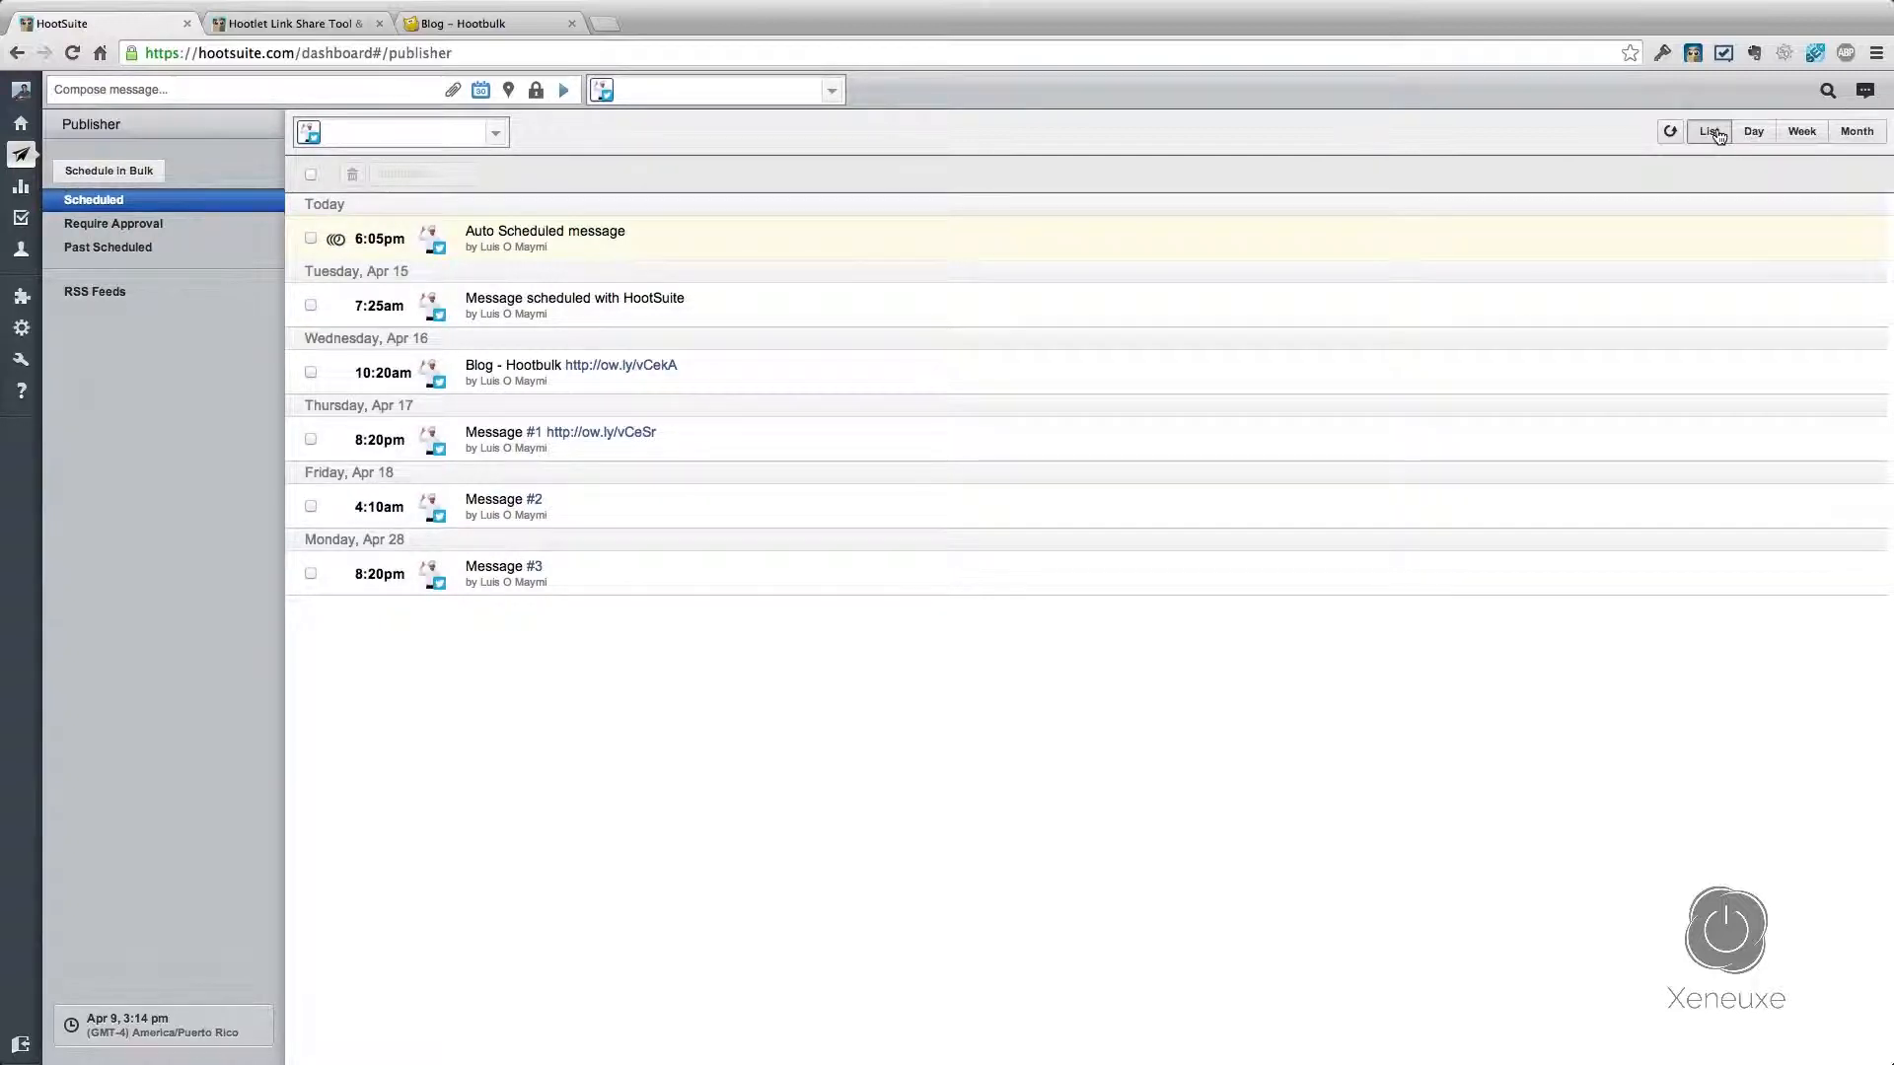
Step: Show the scheduled messages in the weekly calendar and go to the week of April 13–19, 2014
click(1802, 132)
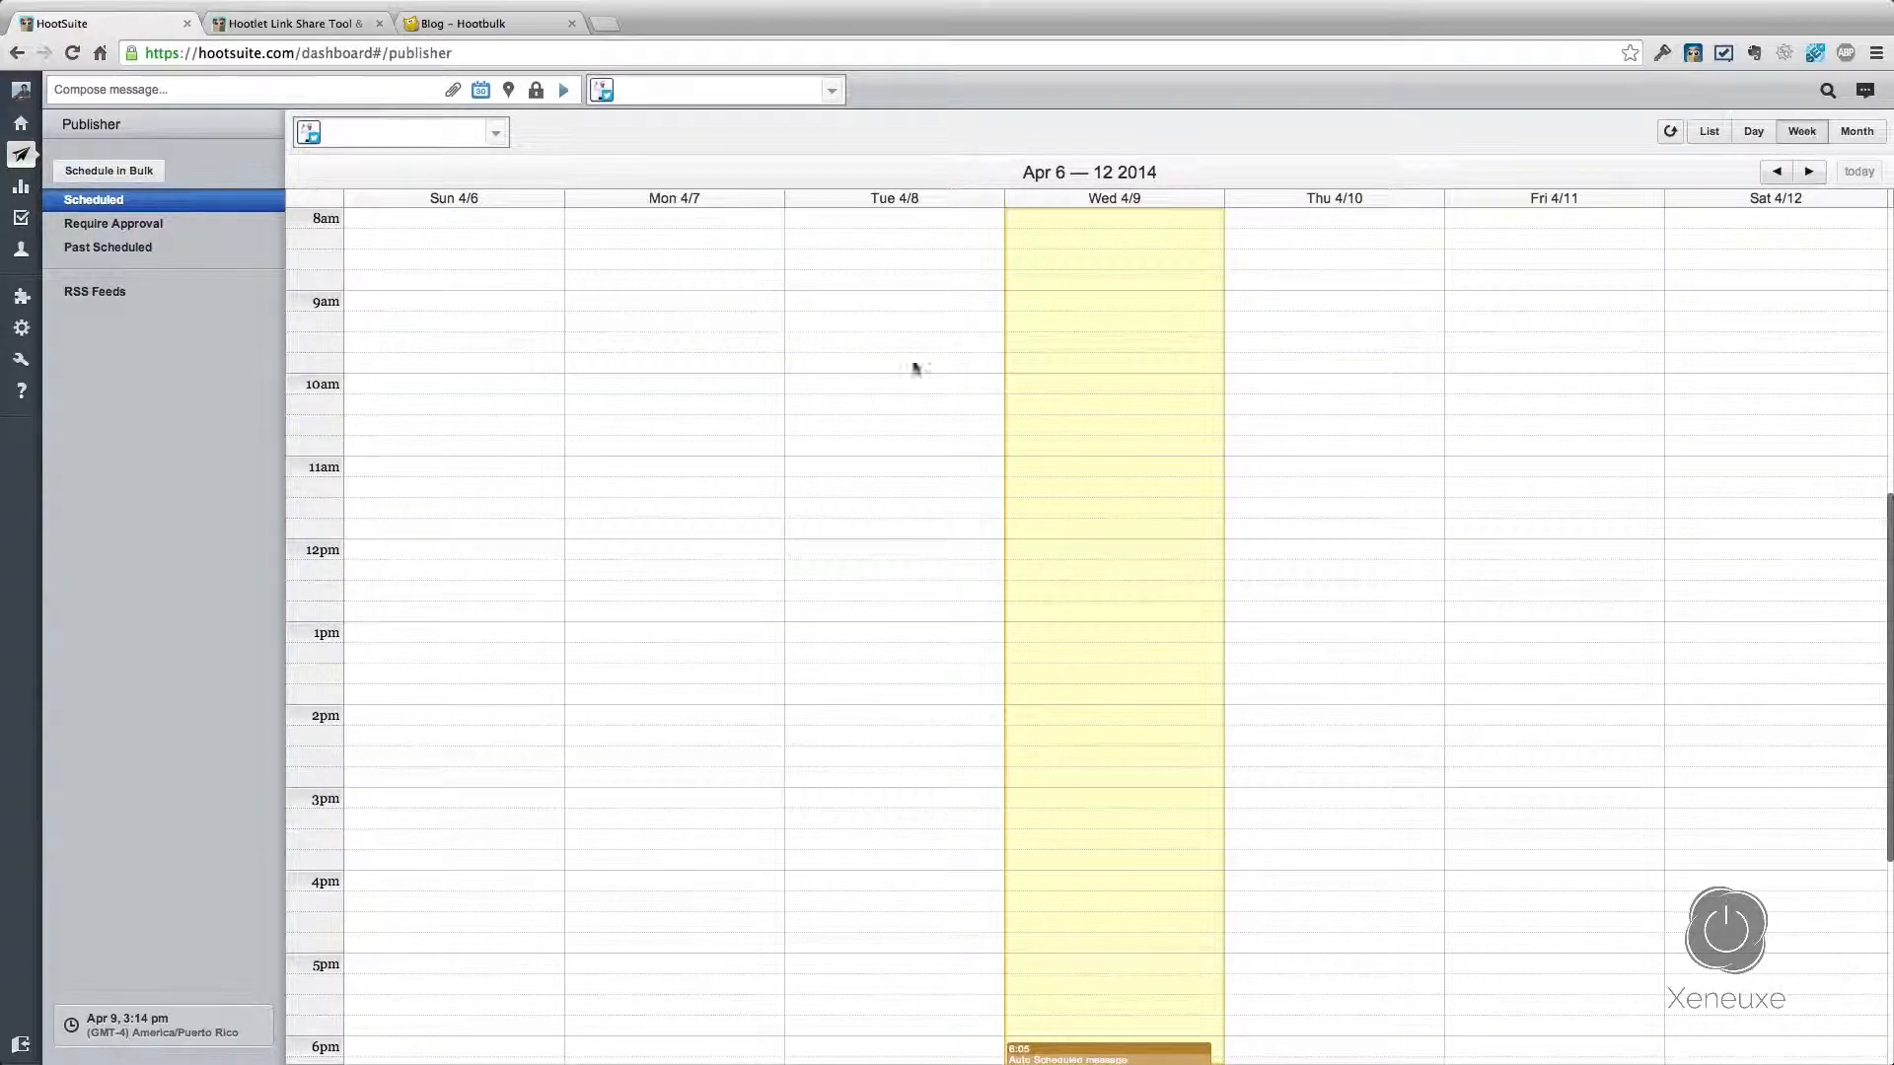
scroll(1146, 493, down, 5)
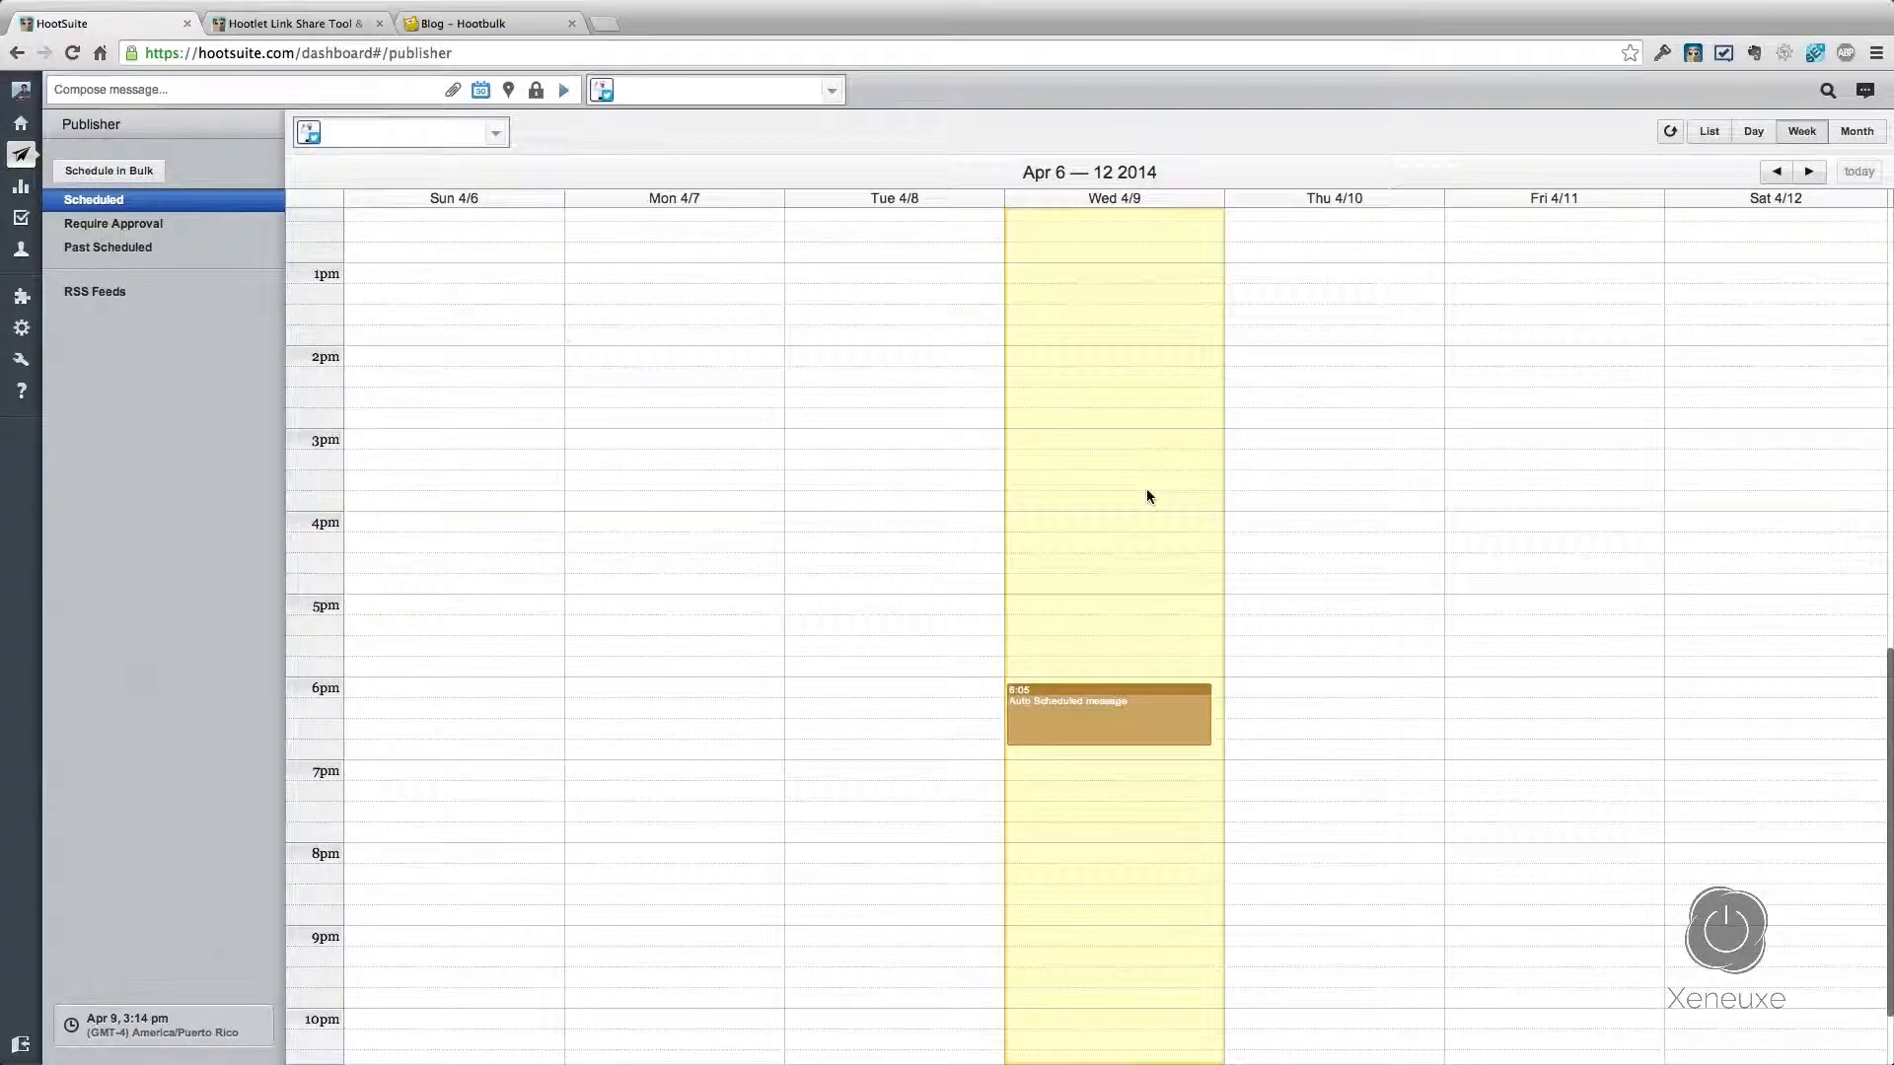
click(1809, 172)
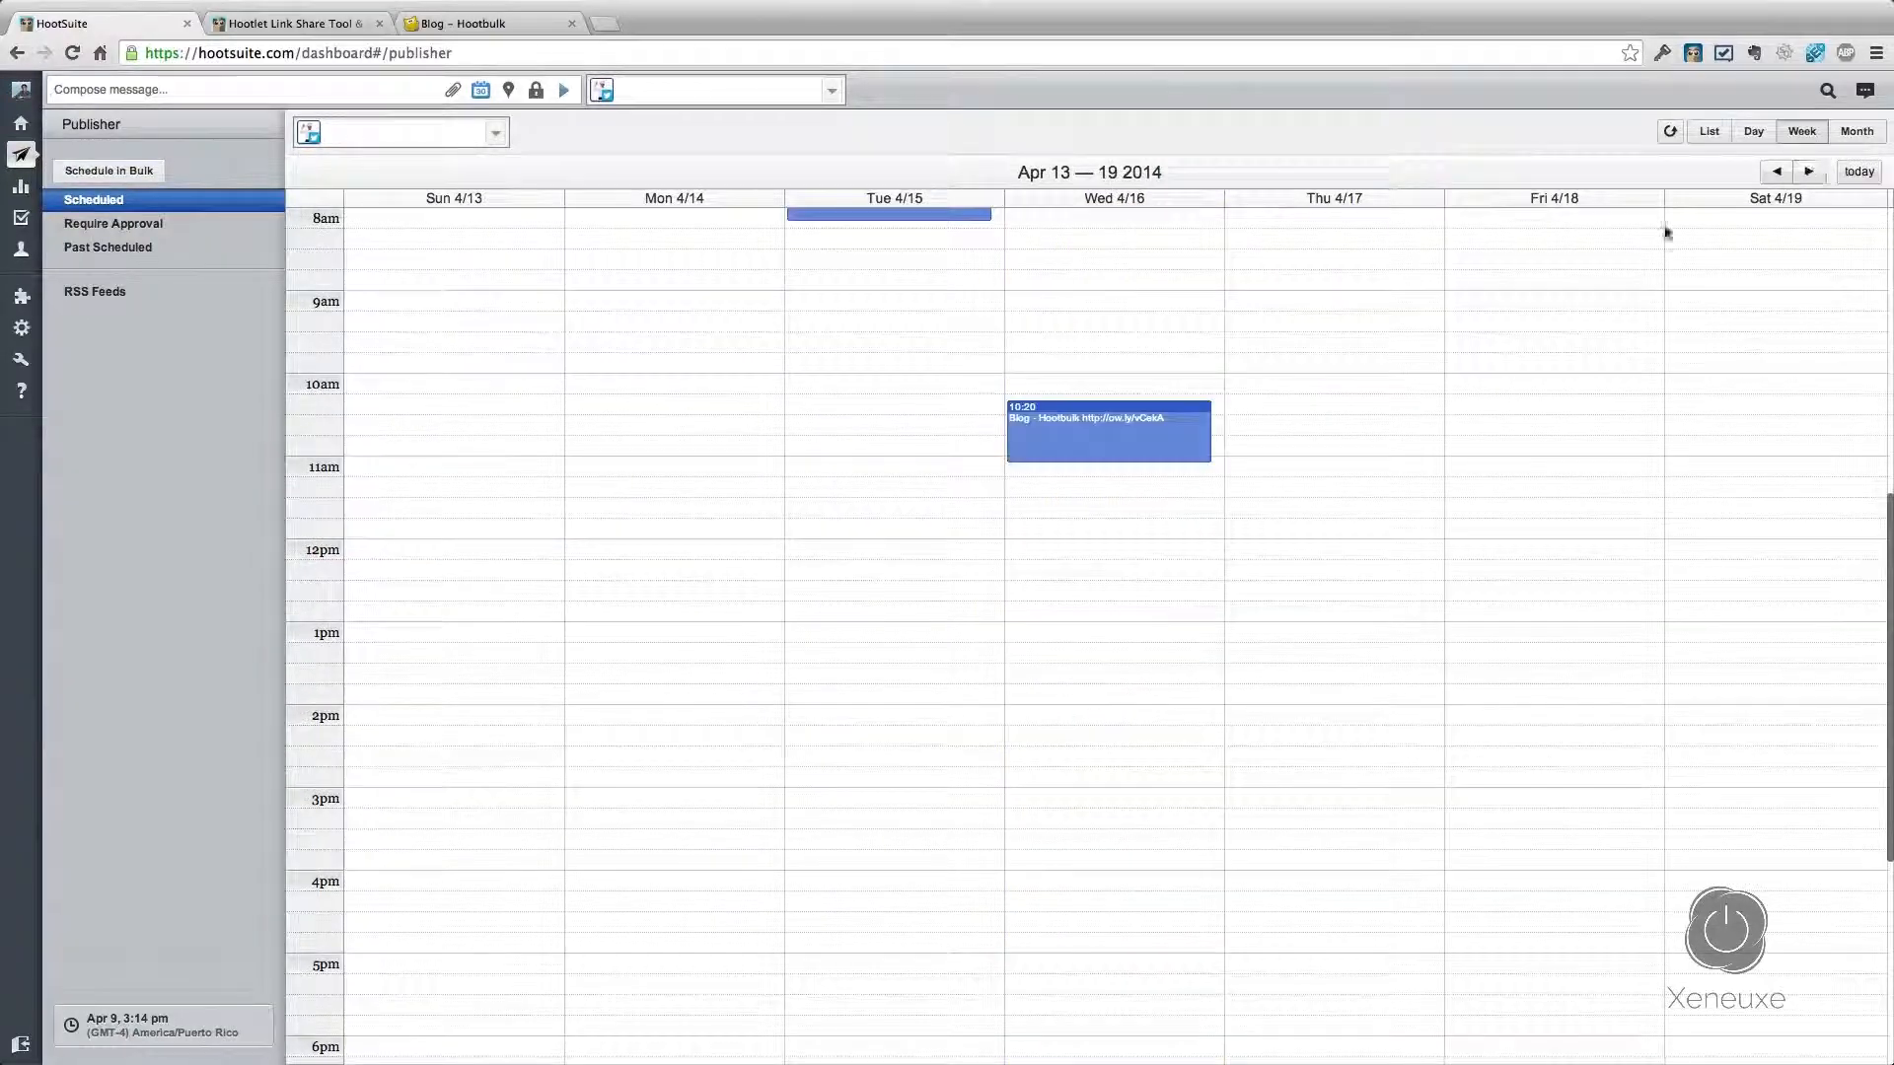
scroll(1262, 402, up, 8)
scroll(1262, 402, down, 2)
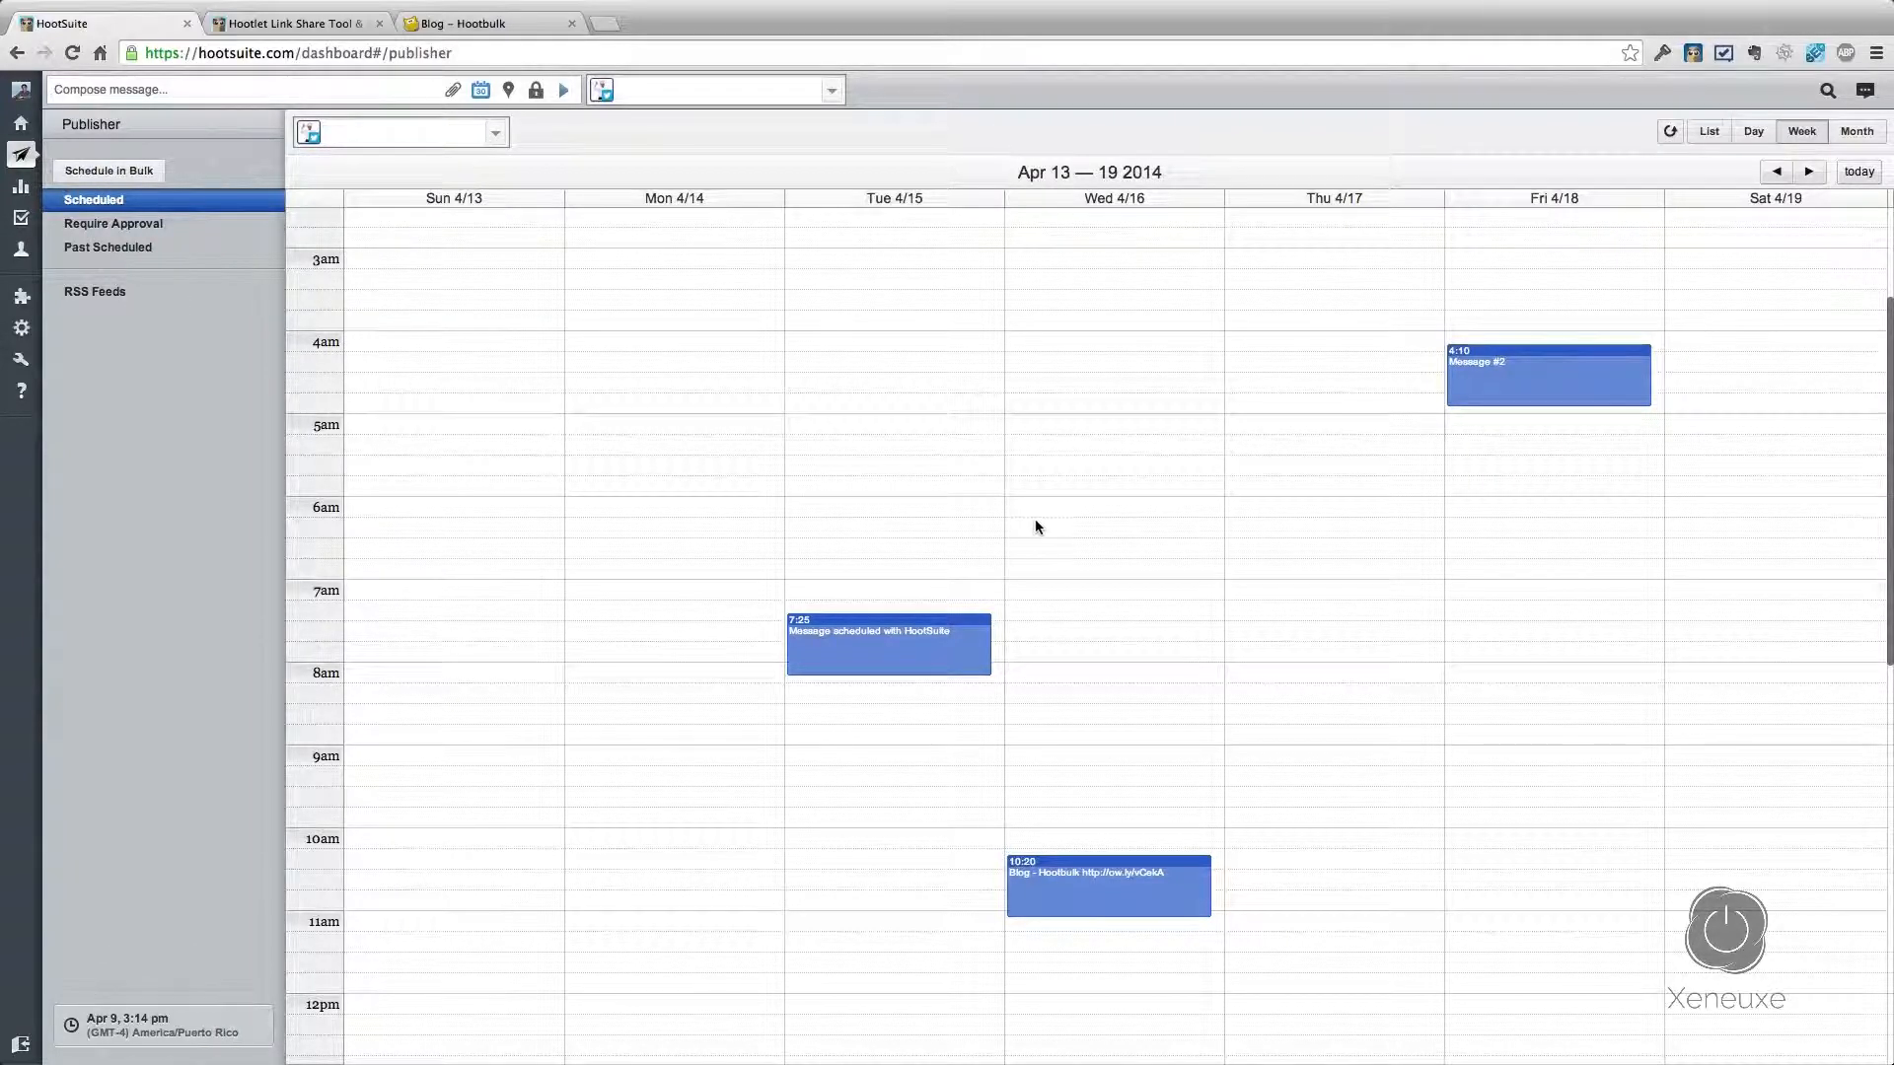
Step: Schedule a new message "Write something" for Wednesday, April 16, 2014 at 6:00 AM from the weekly calendar
click(1087, 520)
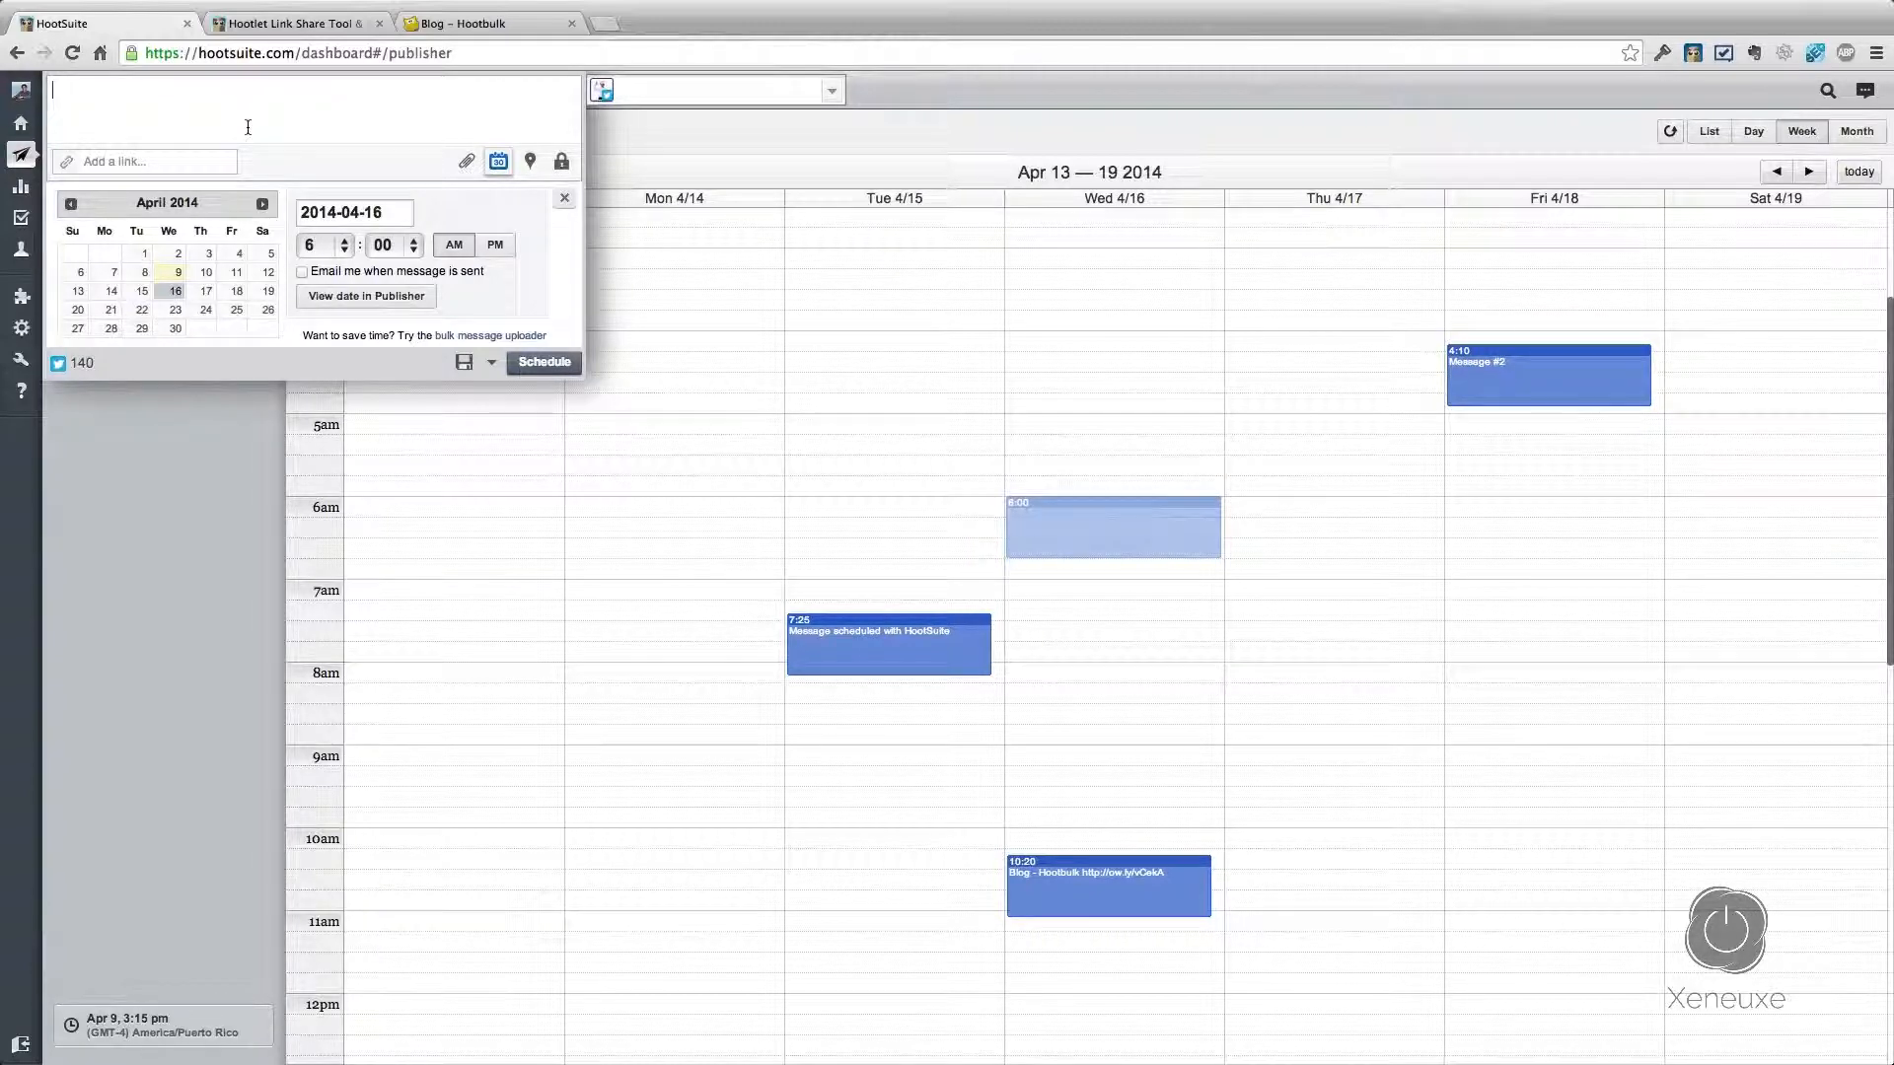
text(Write something)
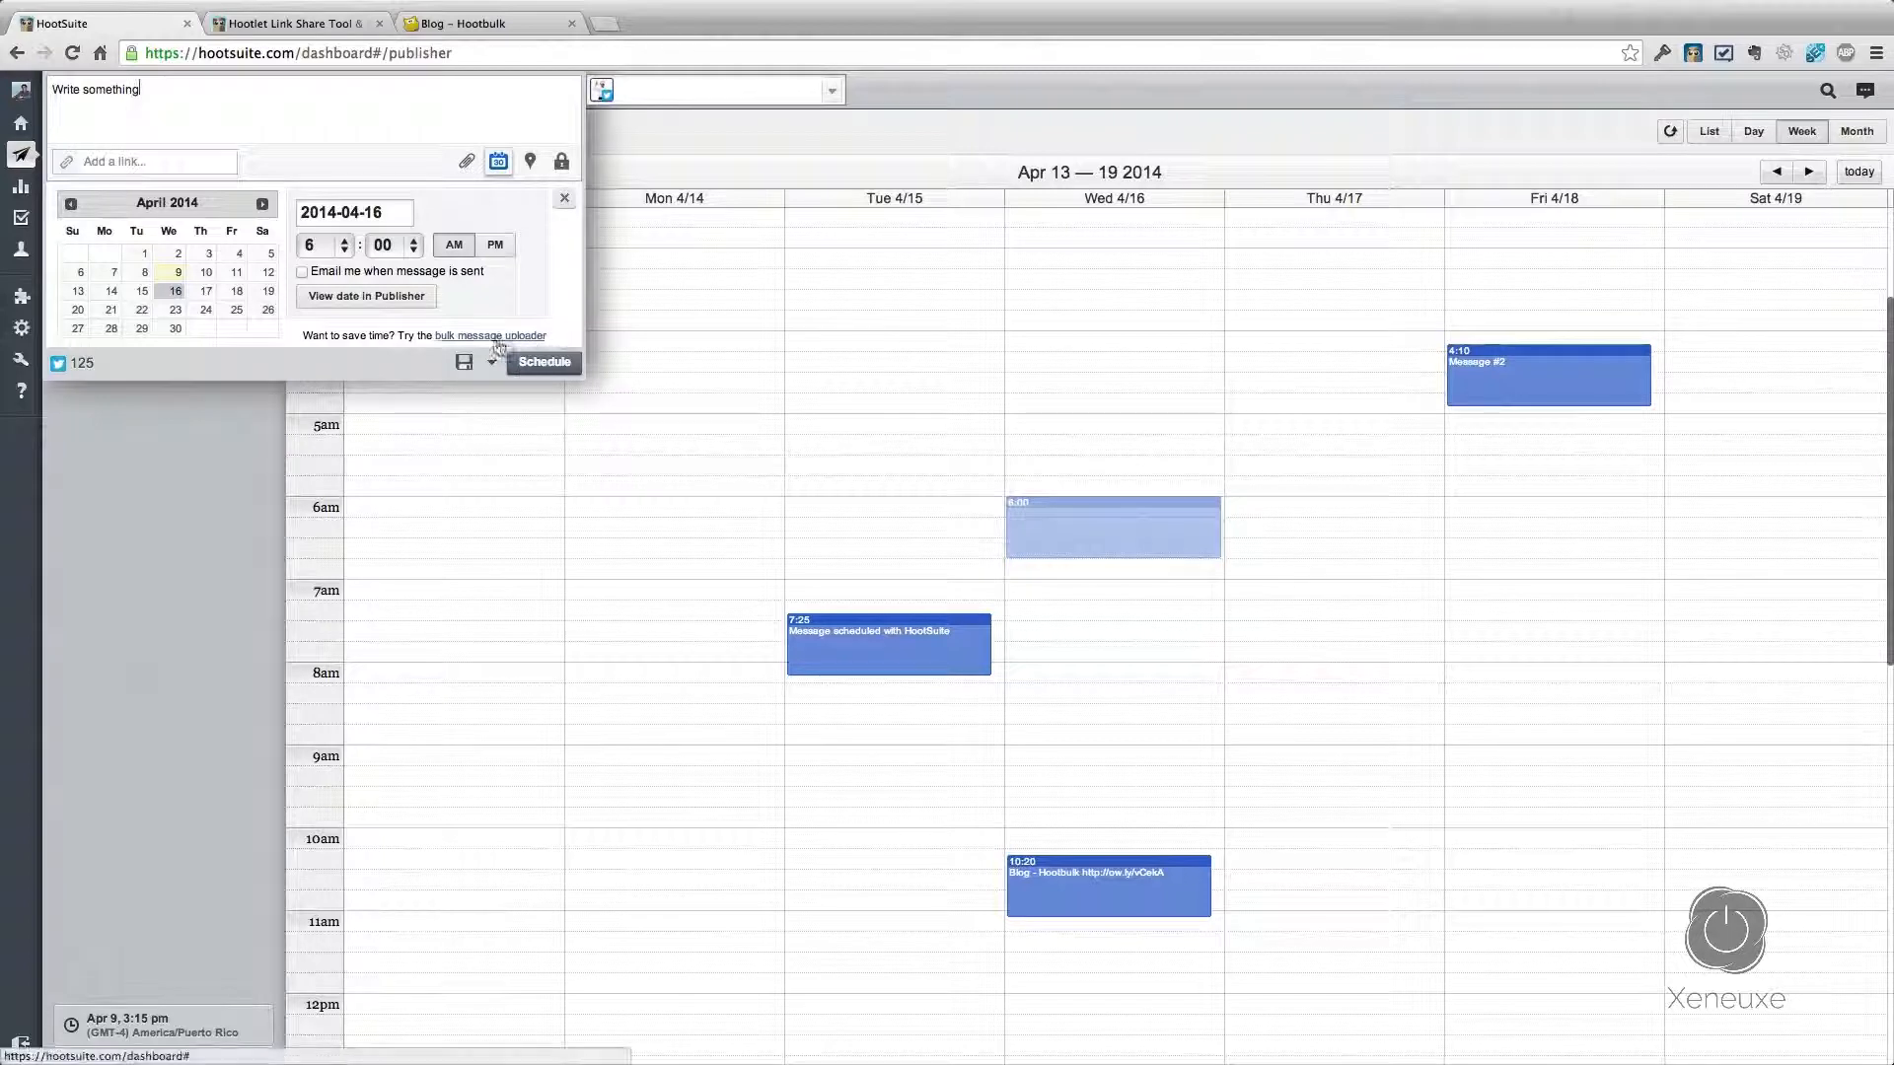
click(552, 364)
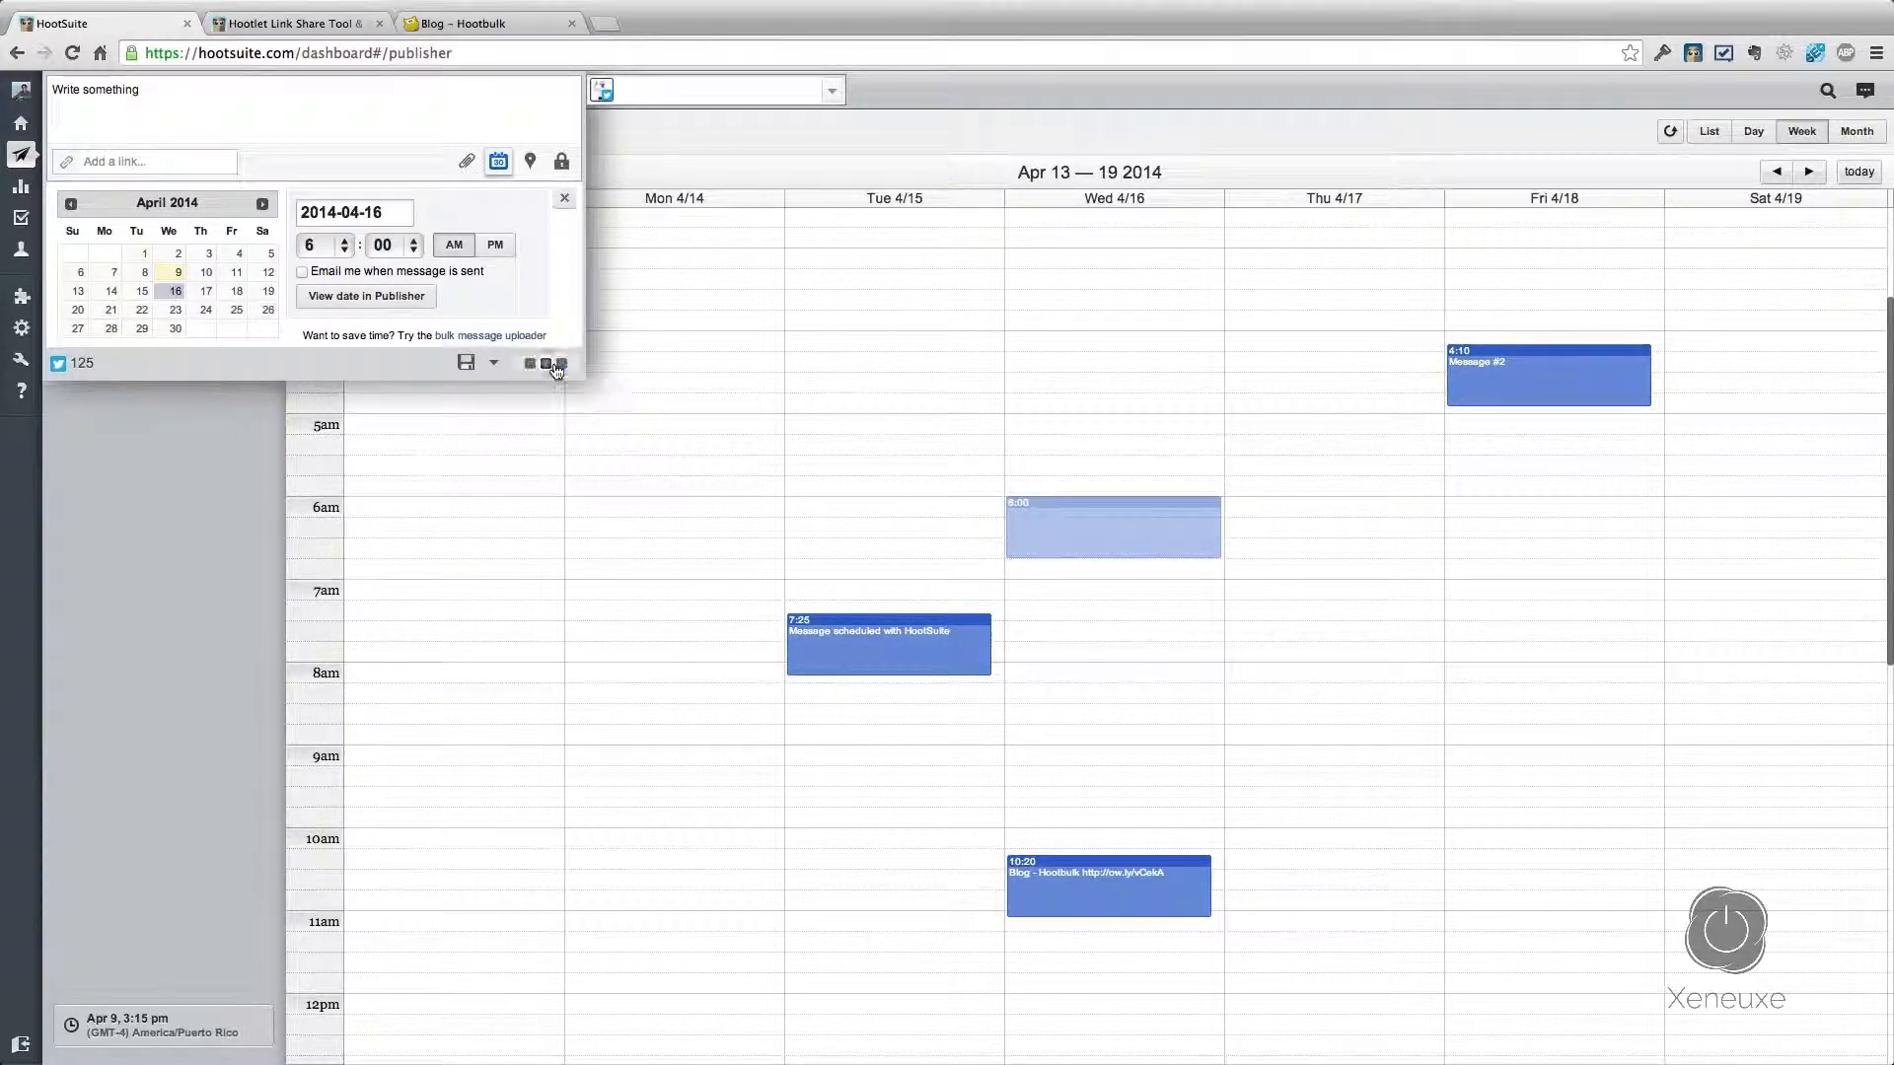
click(552, 364)
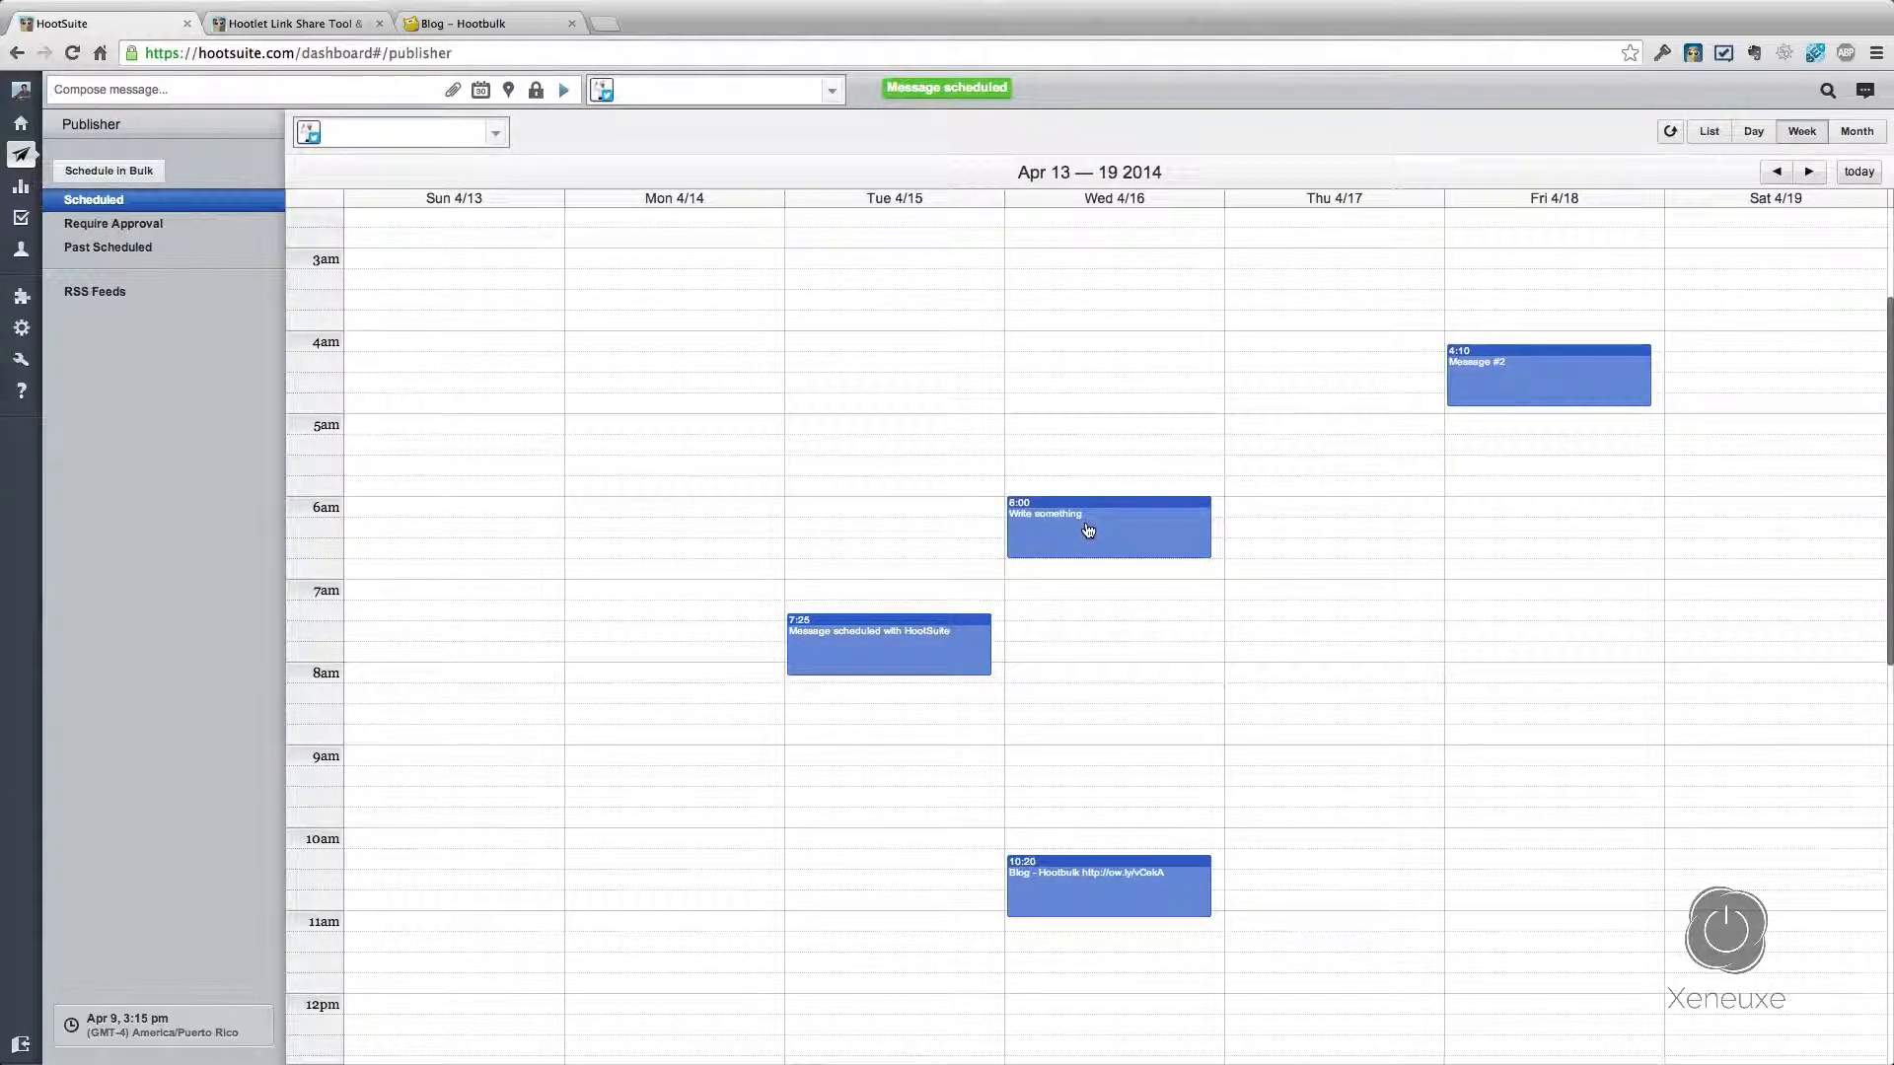
Step: Schedule a new message "Message here" for Thursday, April 17, 2014 at 8:00 AM from the weekly calendar
scroll(930, 697, down, 1)
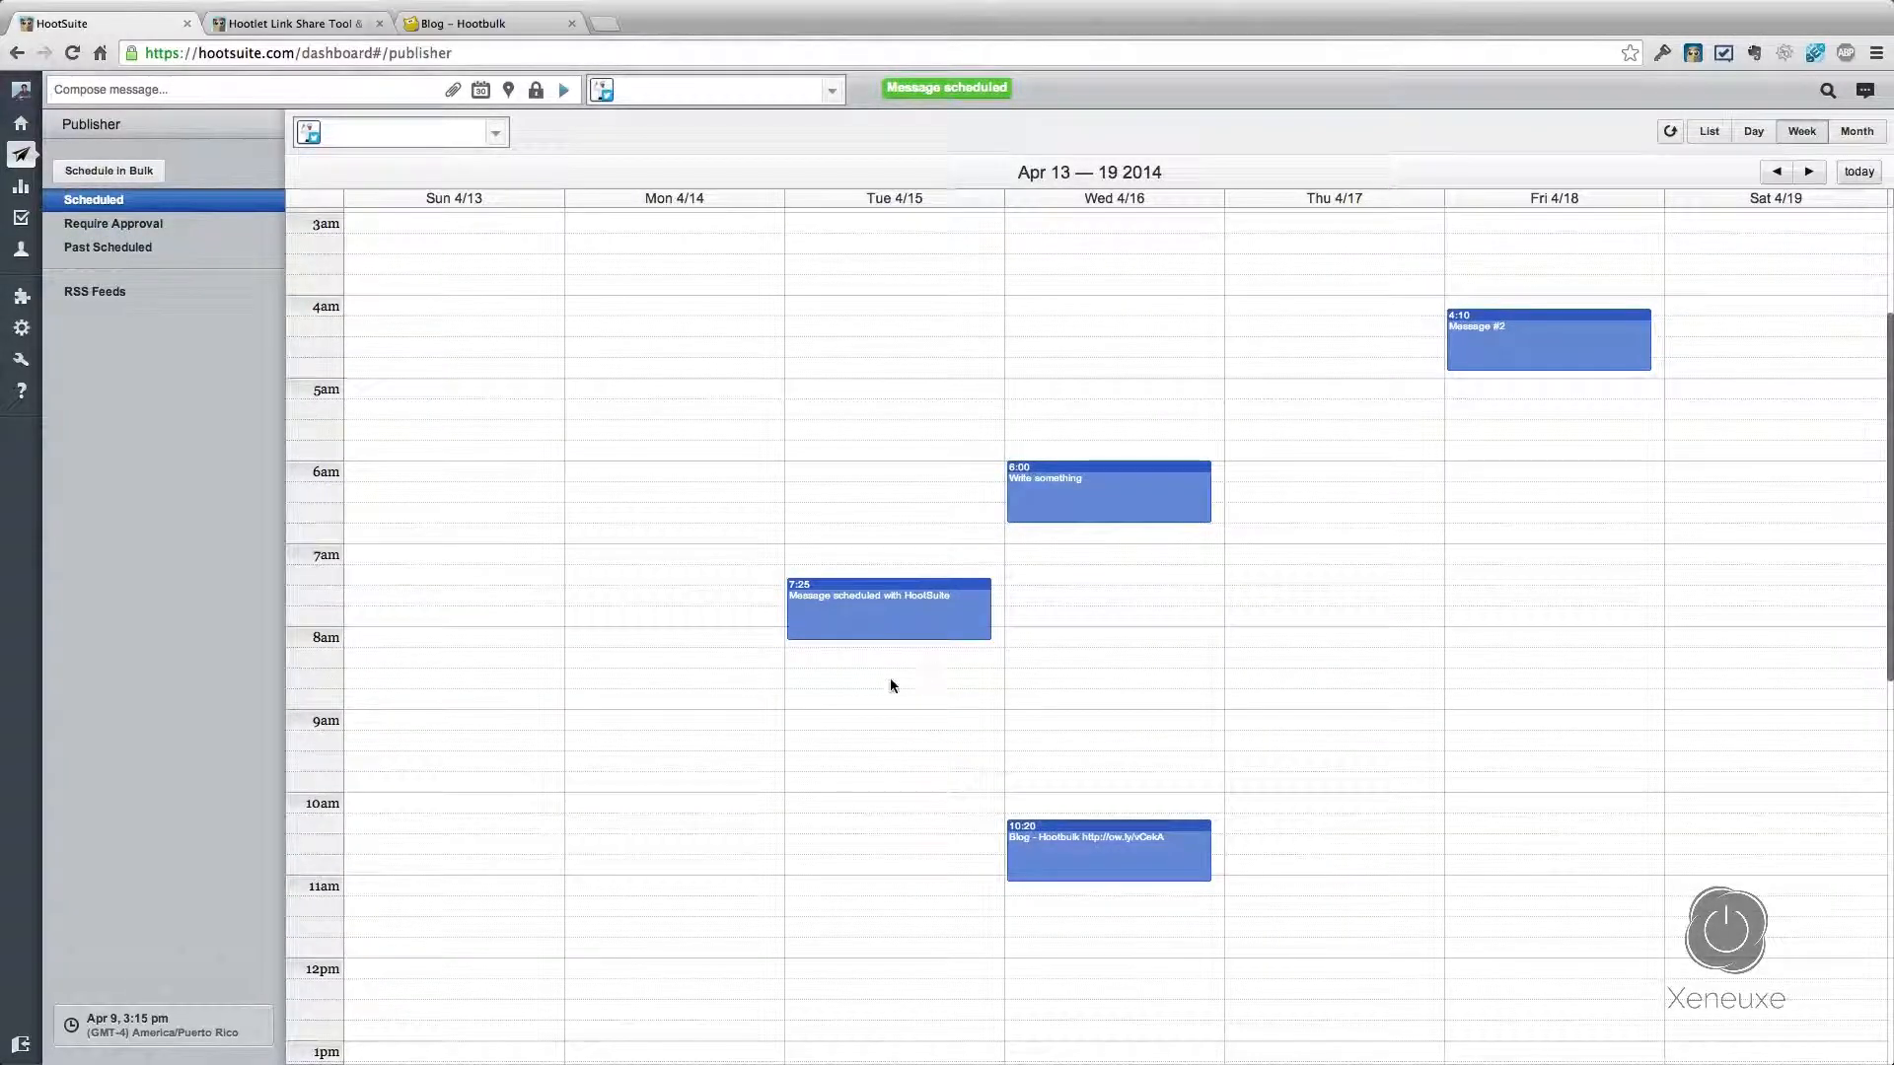
click(1296, 648)
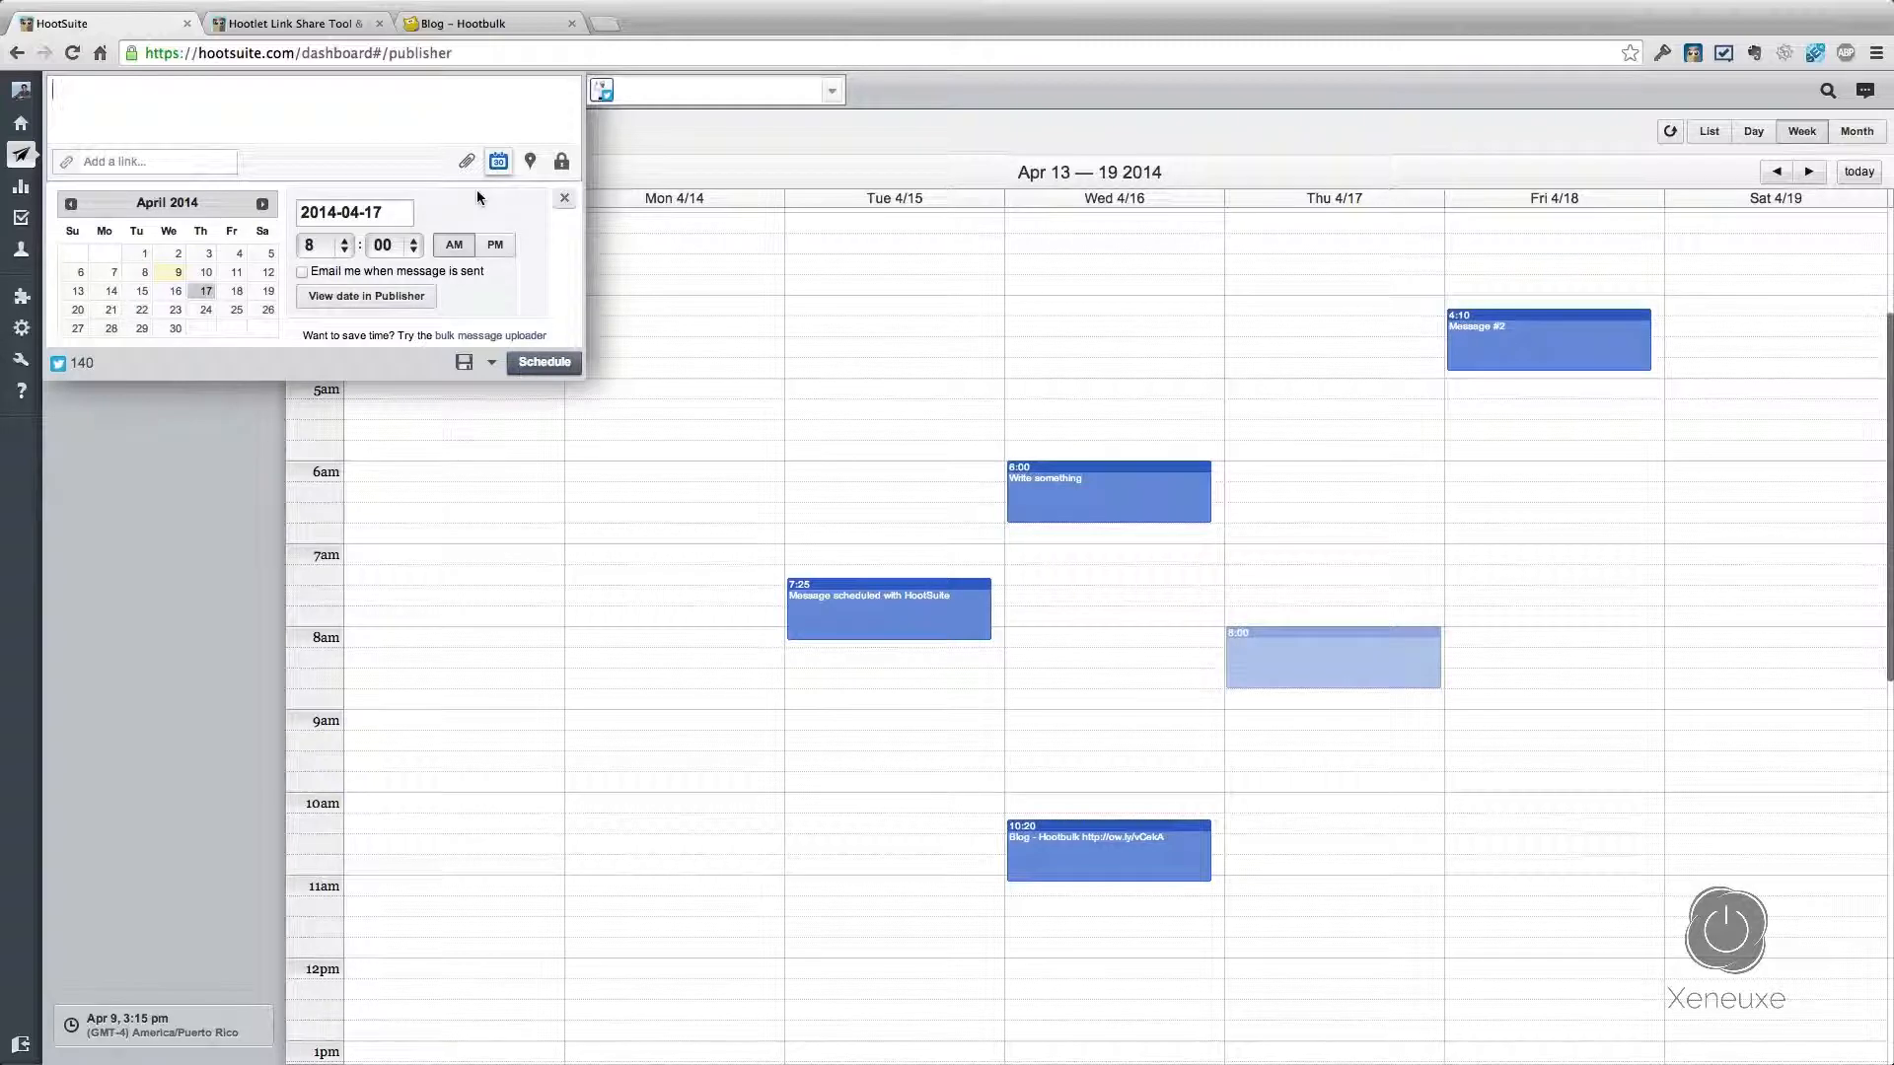
text(W)
key(BackSpace)
text(Message here)
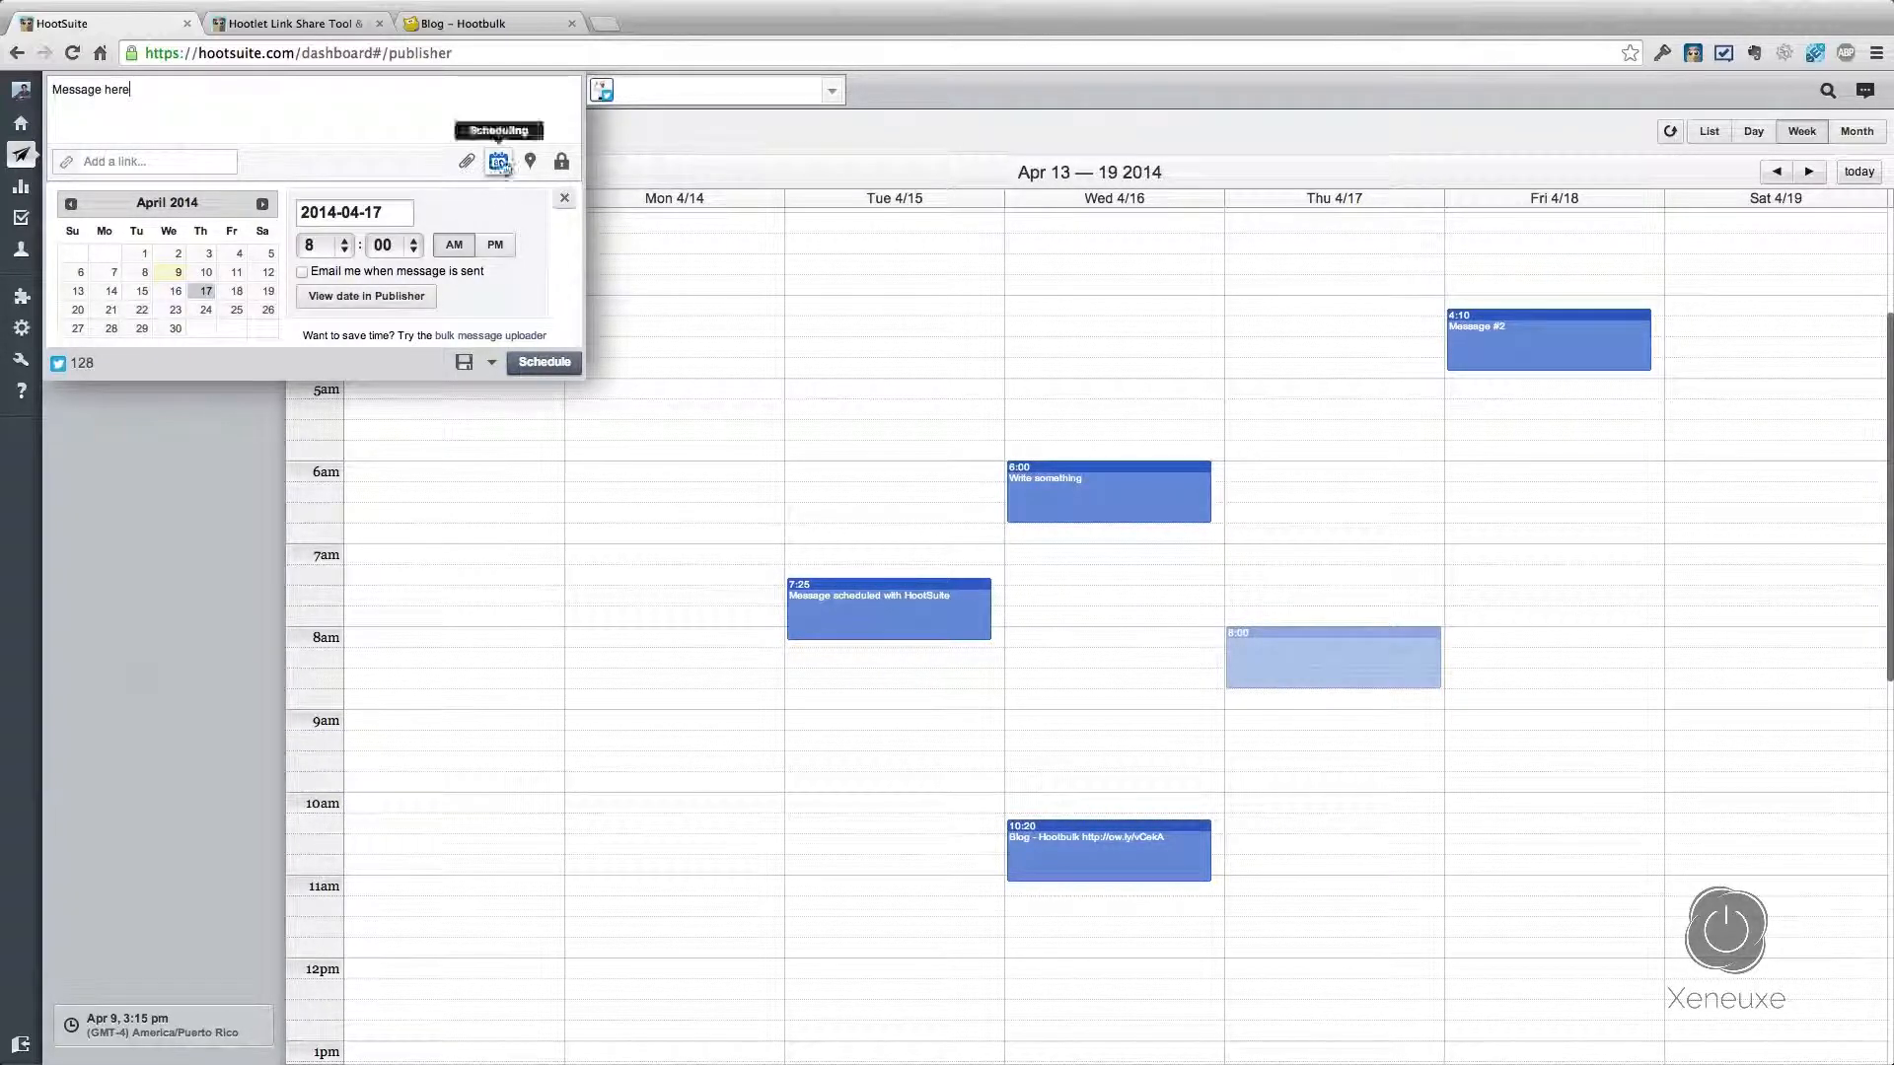
click(548, 363)
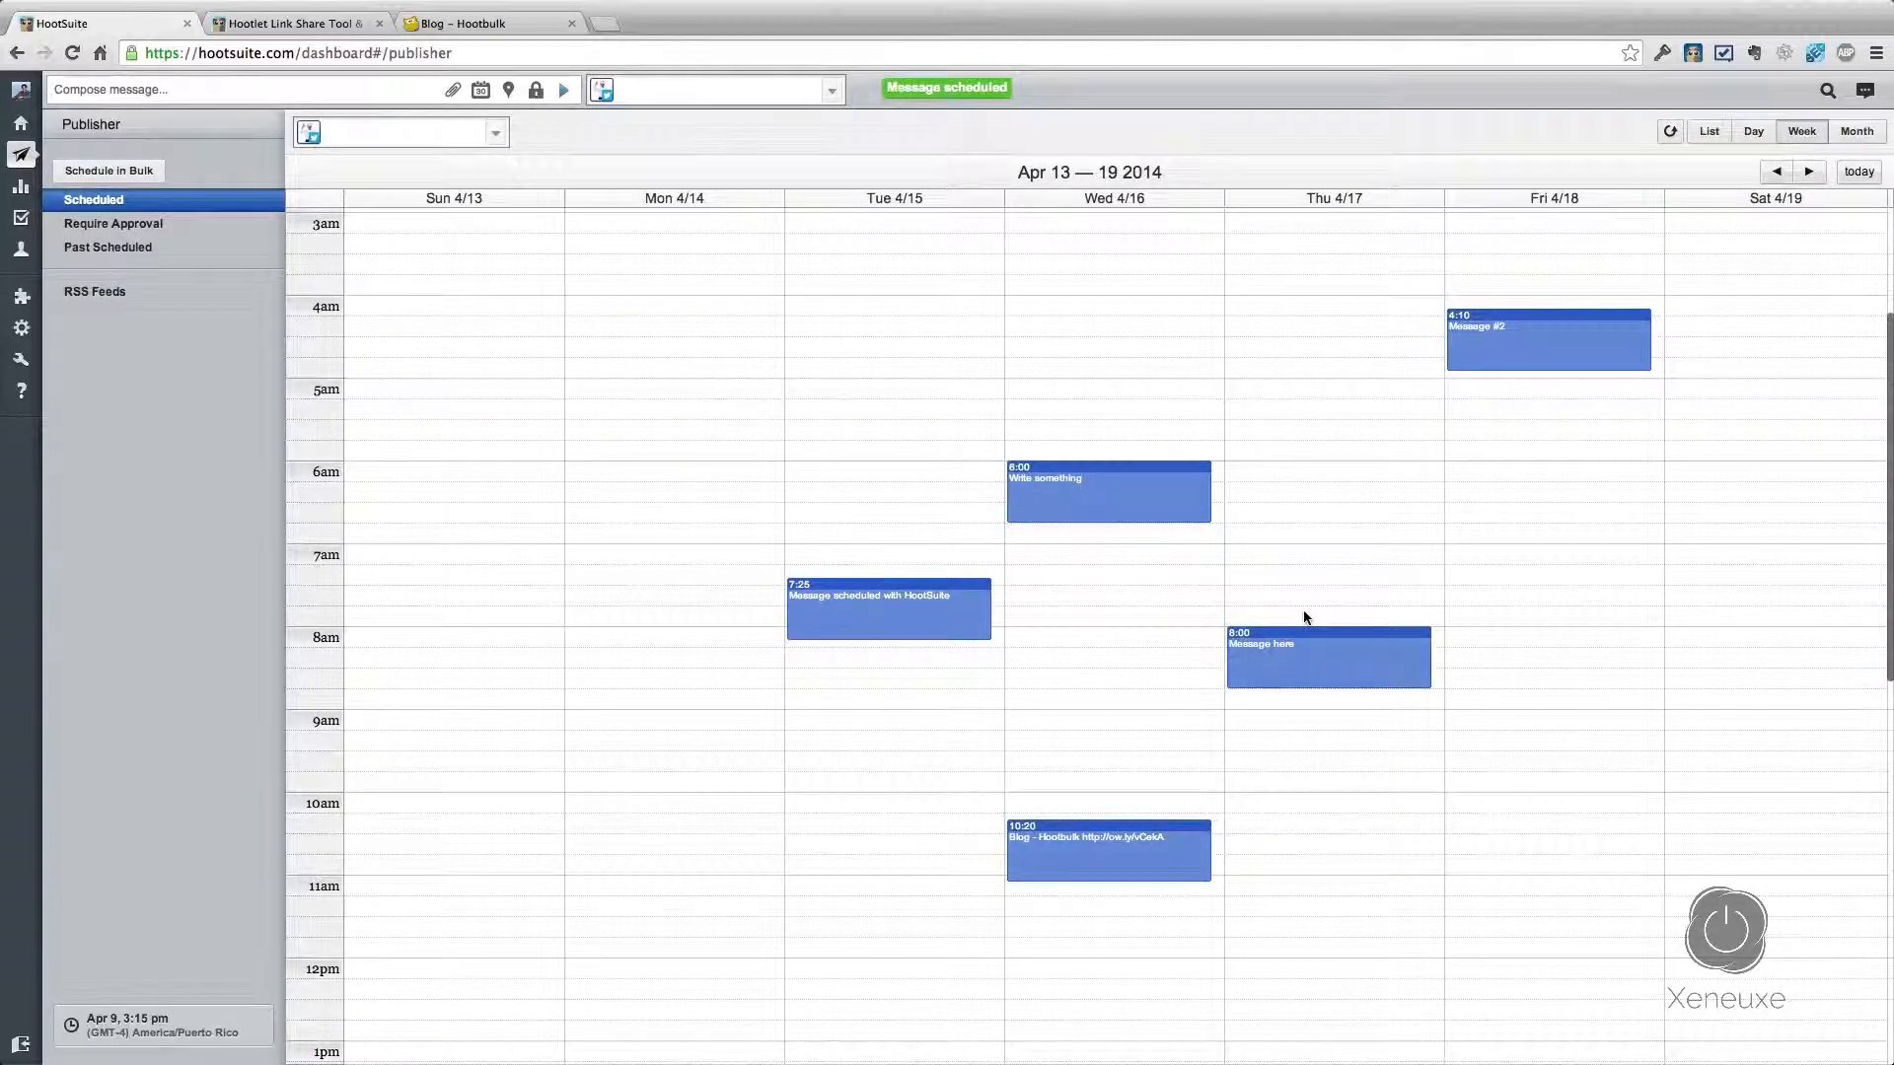
Step: Reschedule "Message here" on Thursday, April 17 to 12:00 PM directly in the calendar
scroll(1301, 601, down, 3)
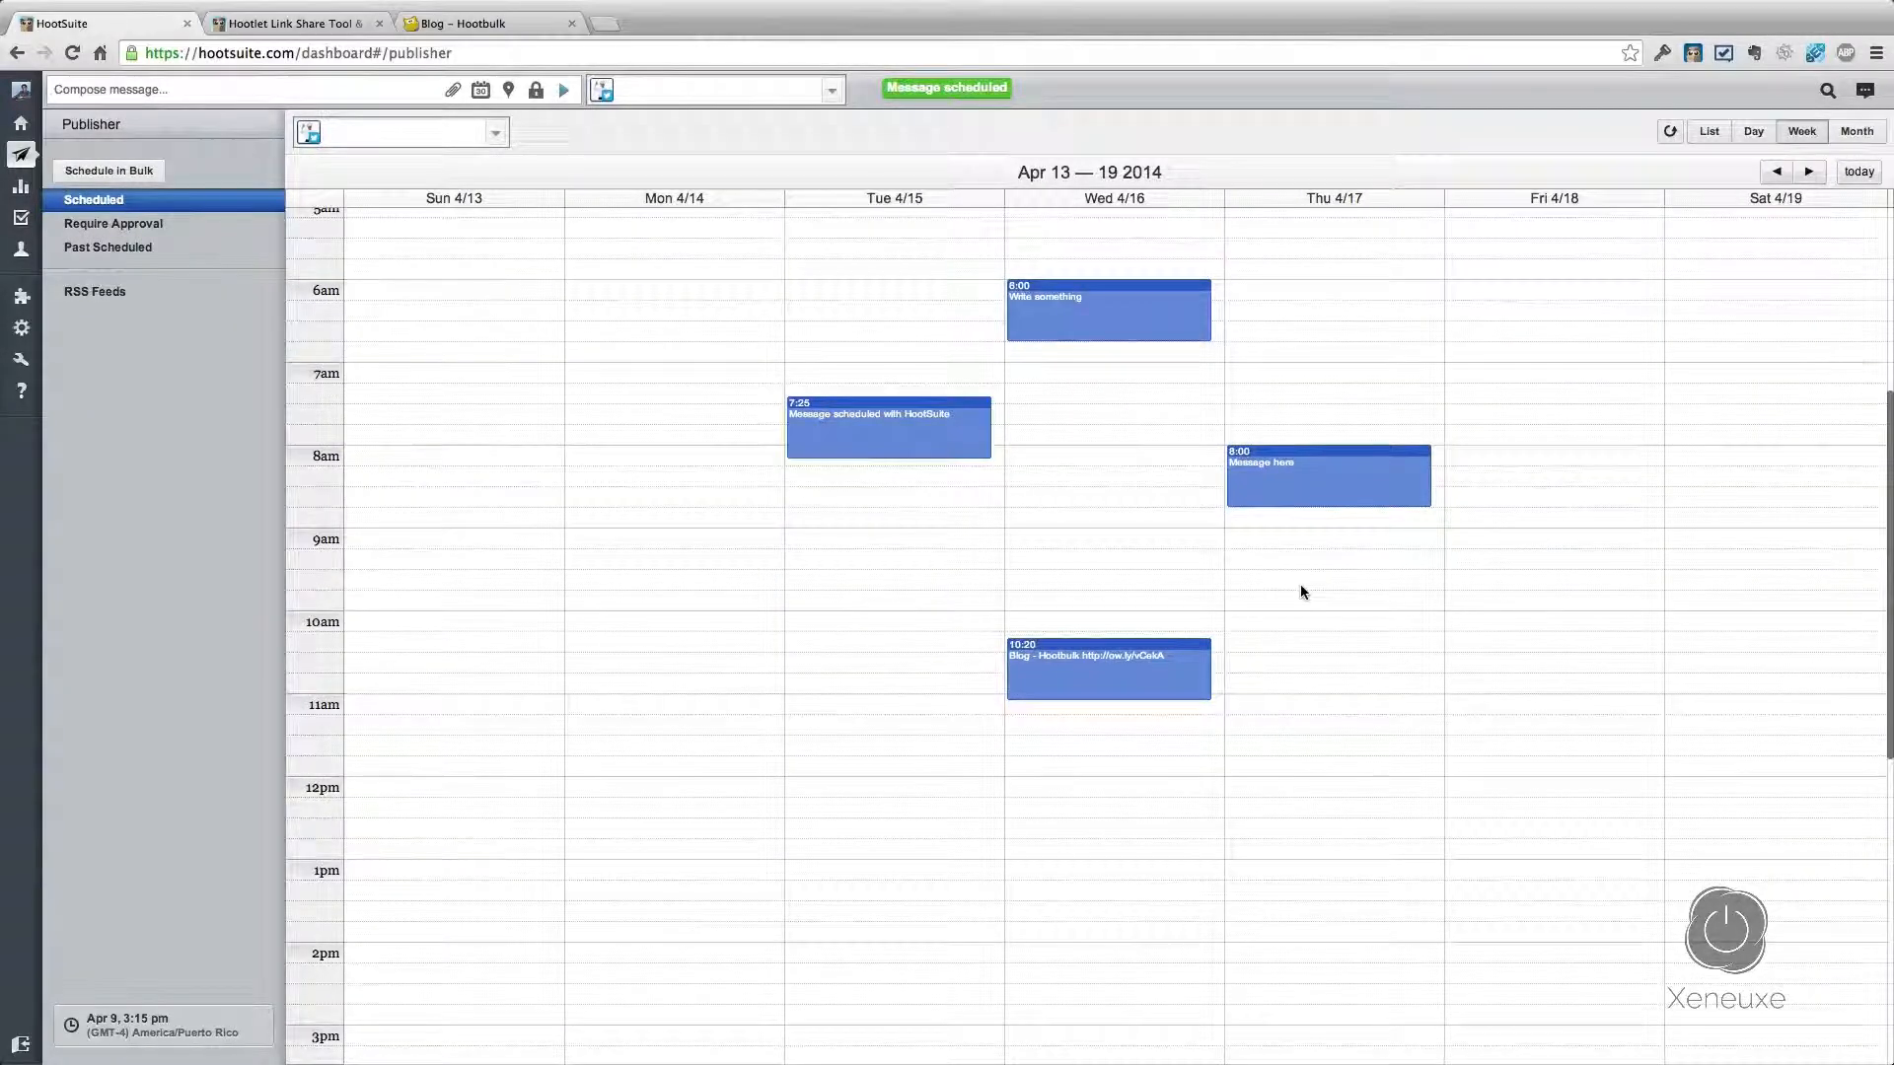
scroll(1282, 464, down, 2)
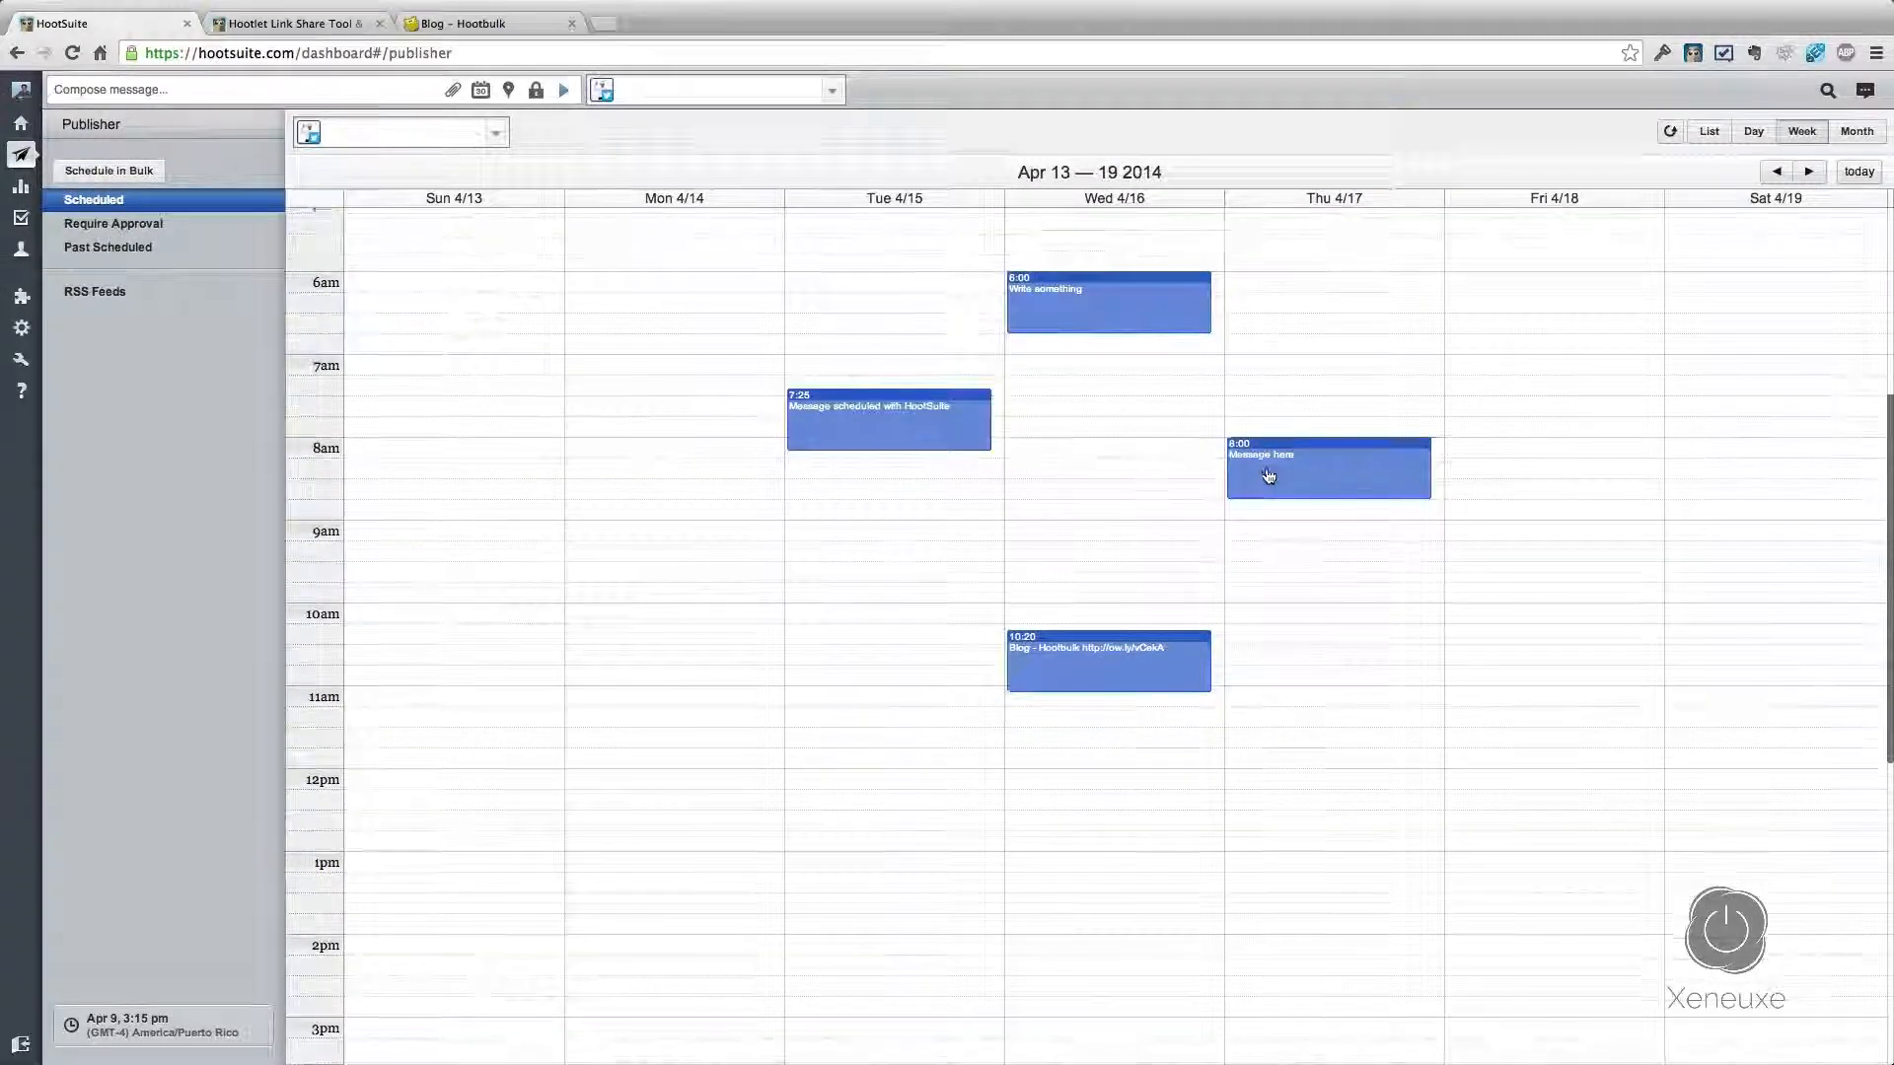
drag(1286, 403, 1302, 740)
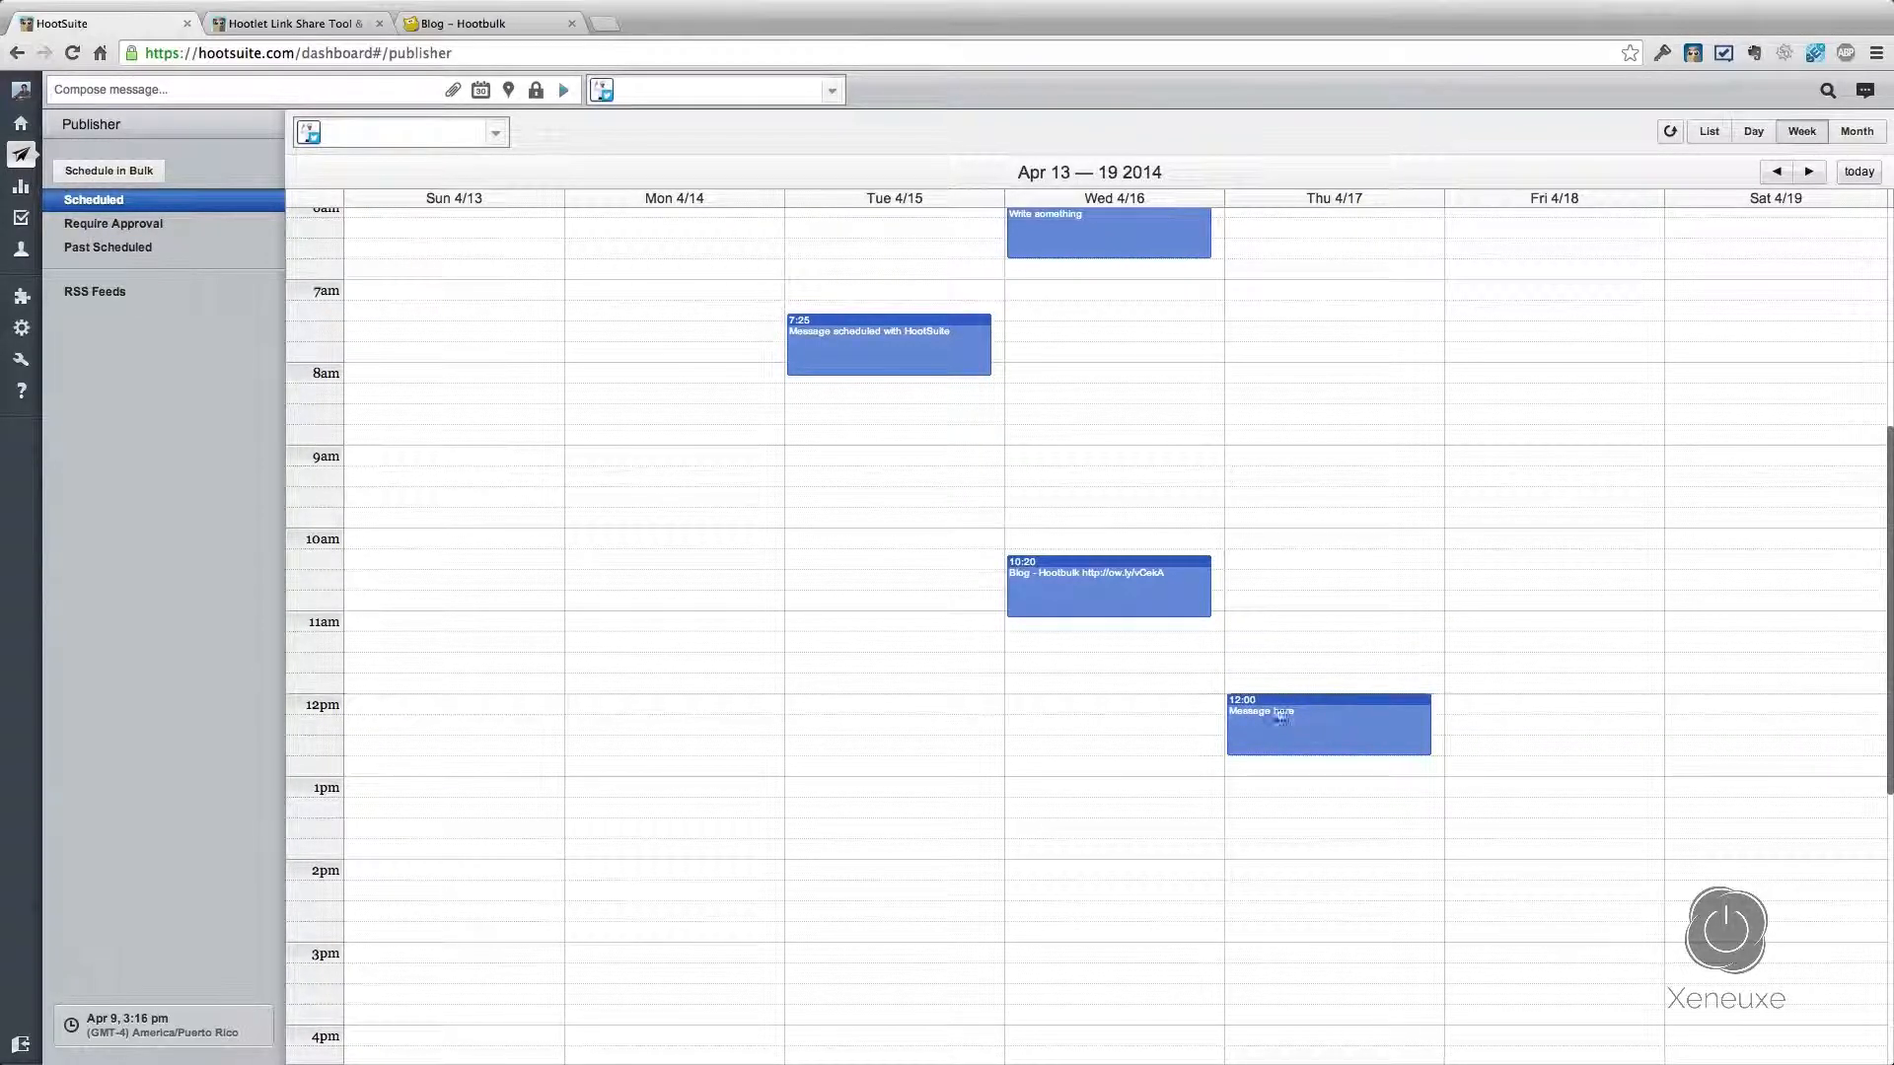
Step: Move "Message scheduled with HootSuite" to Thursday, April 17 at 7:25 AM in the calendar
scroll(1268, 699, up, 1)
scroll(1268, 700, up, 2)
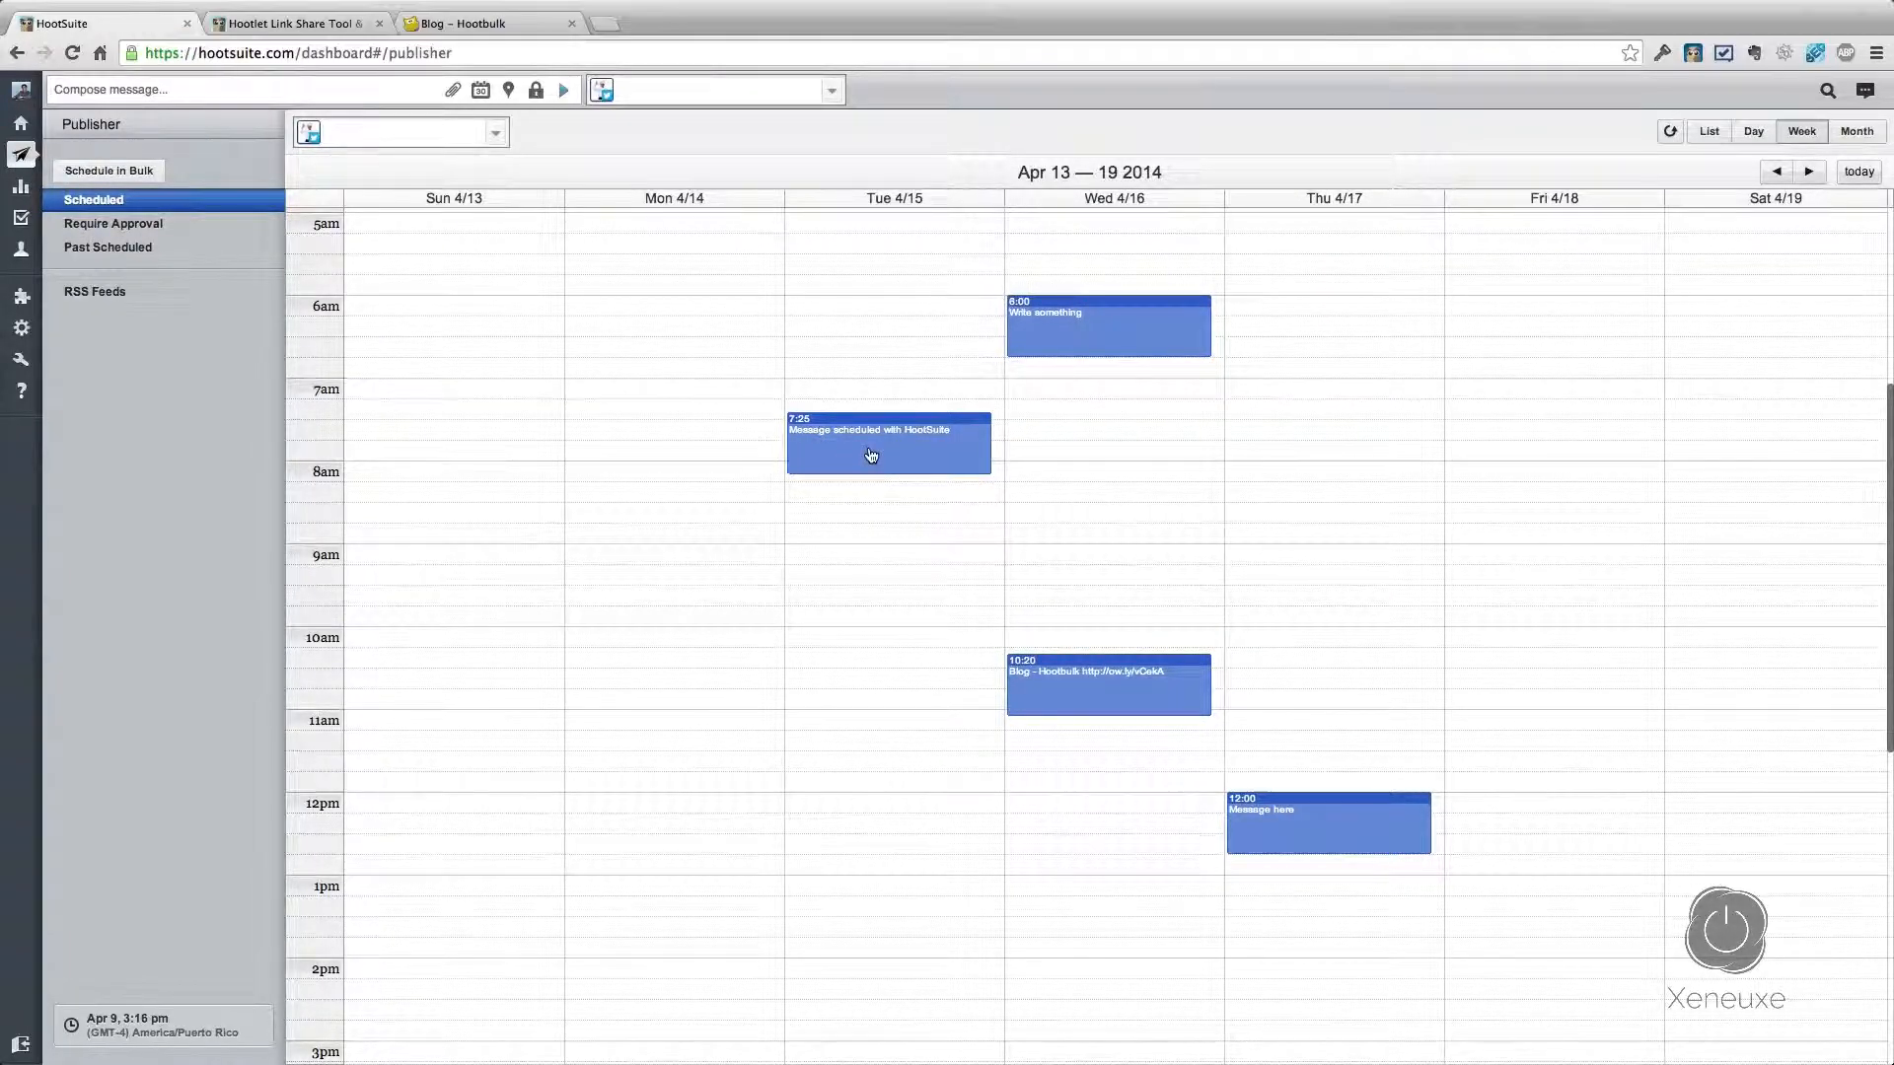
drag(871, 453, 1236, 454)
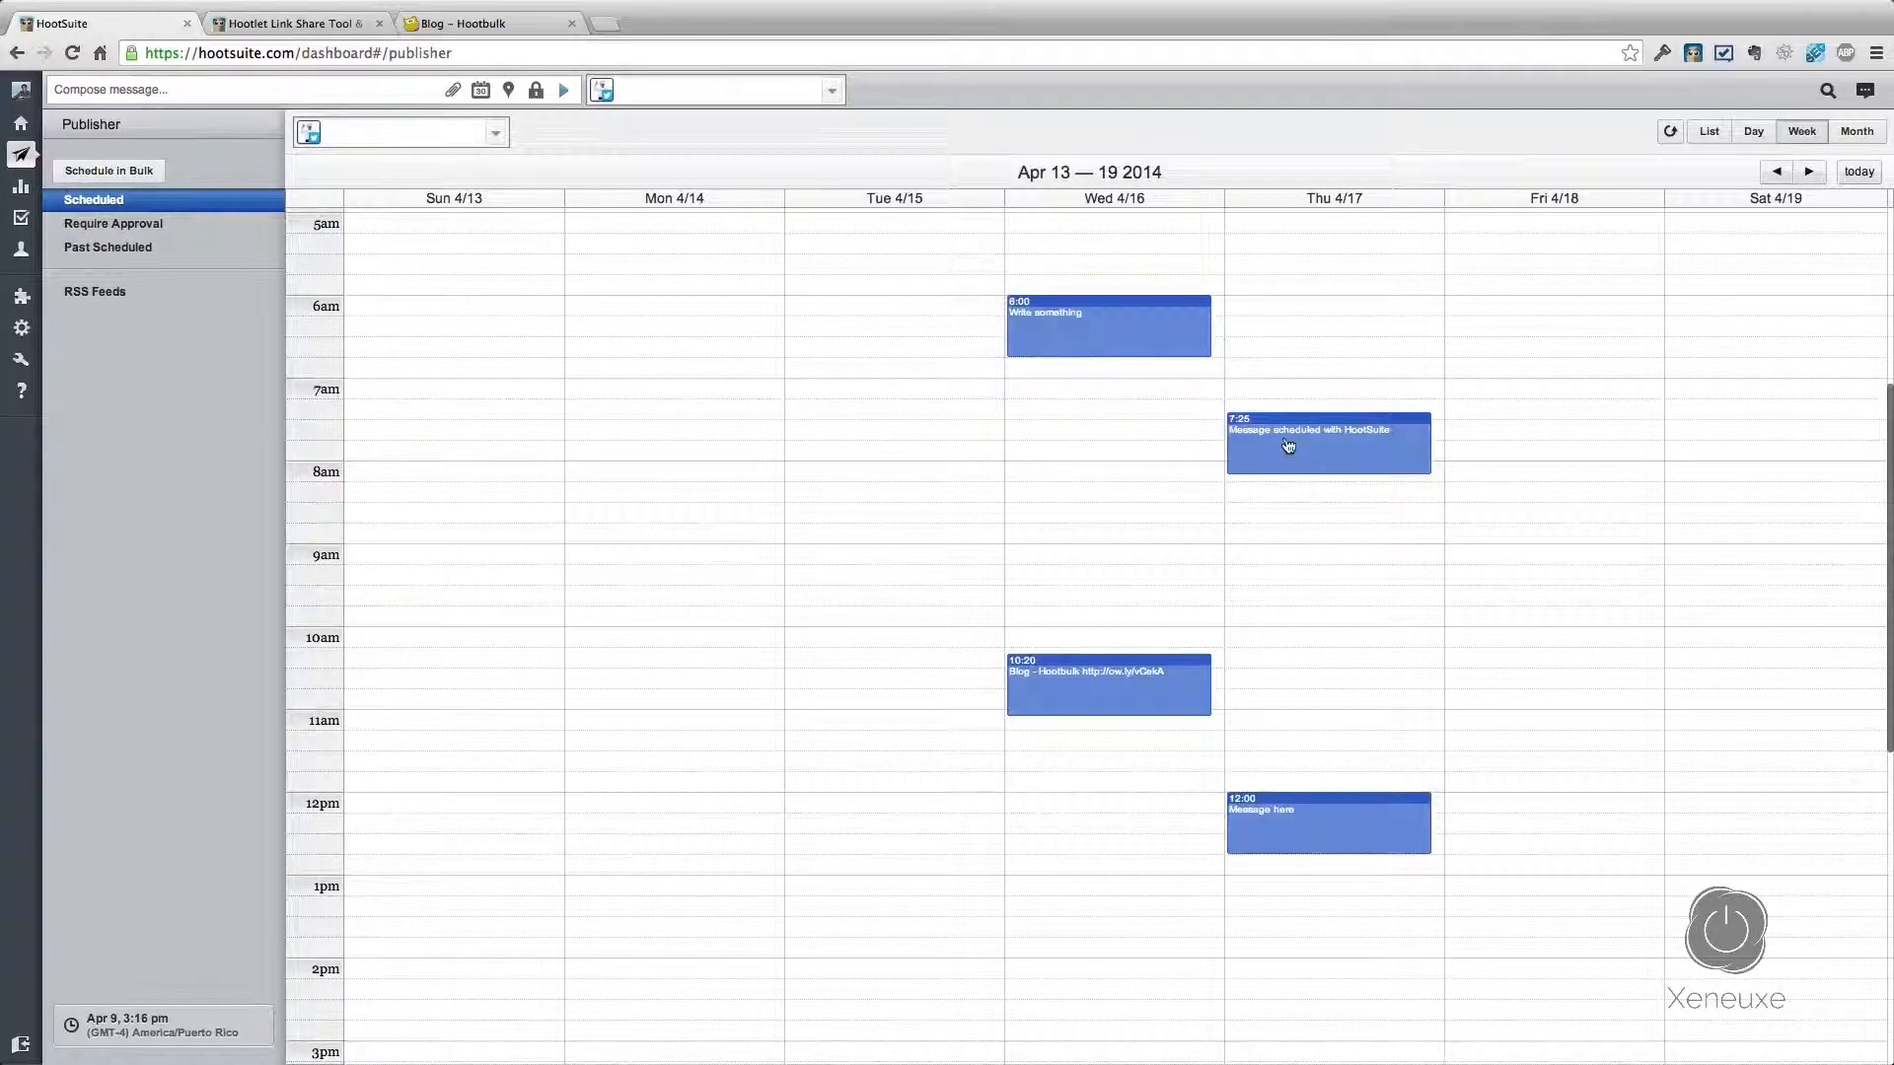
scroll(1270, 451, down, 3)
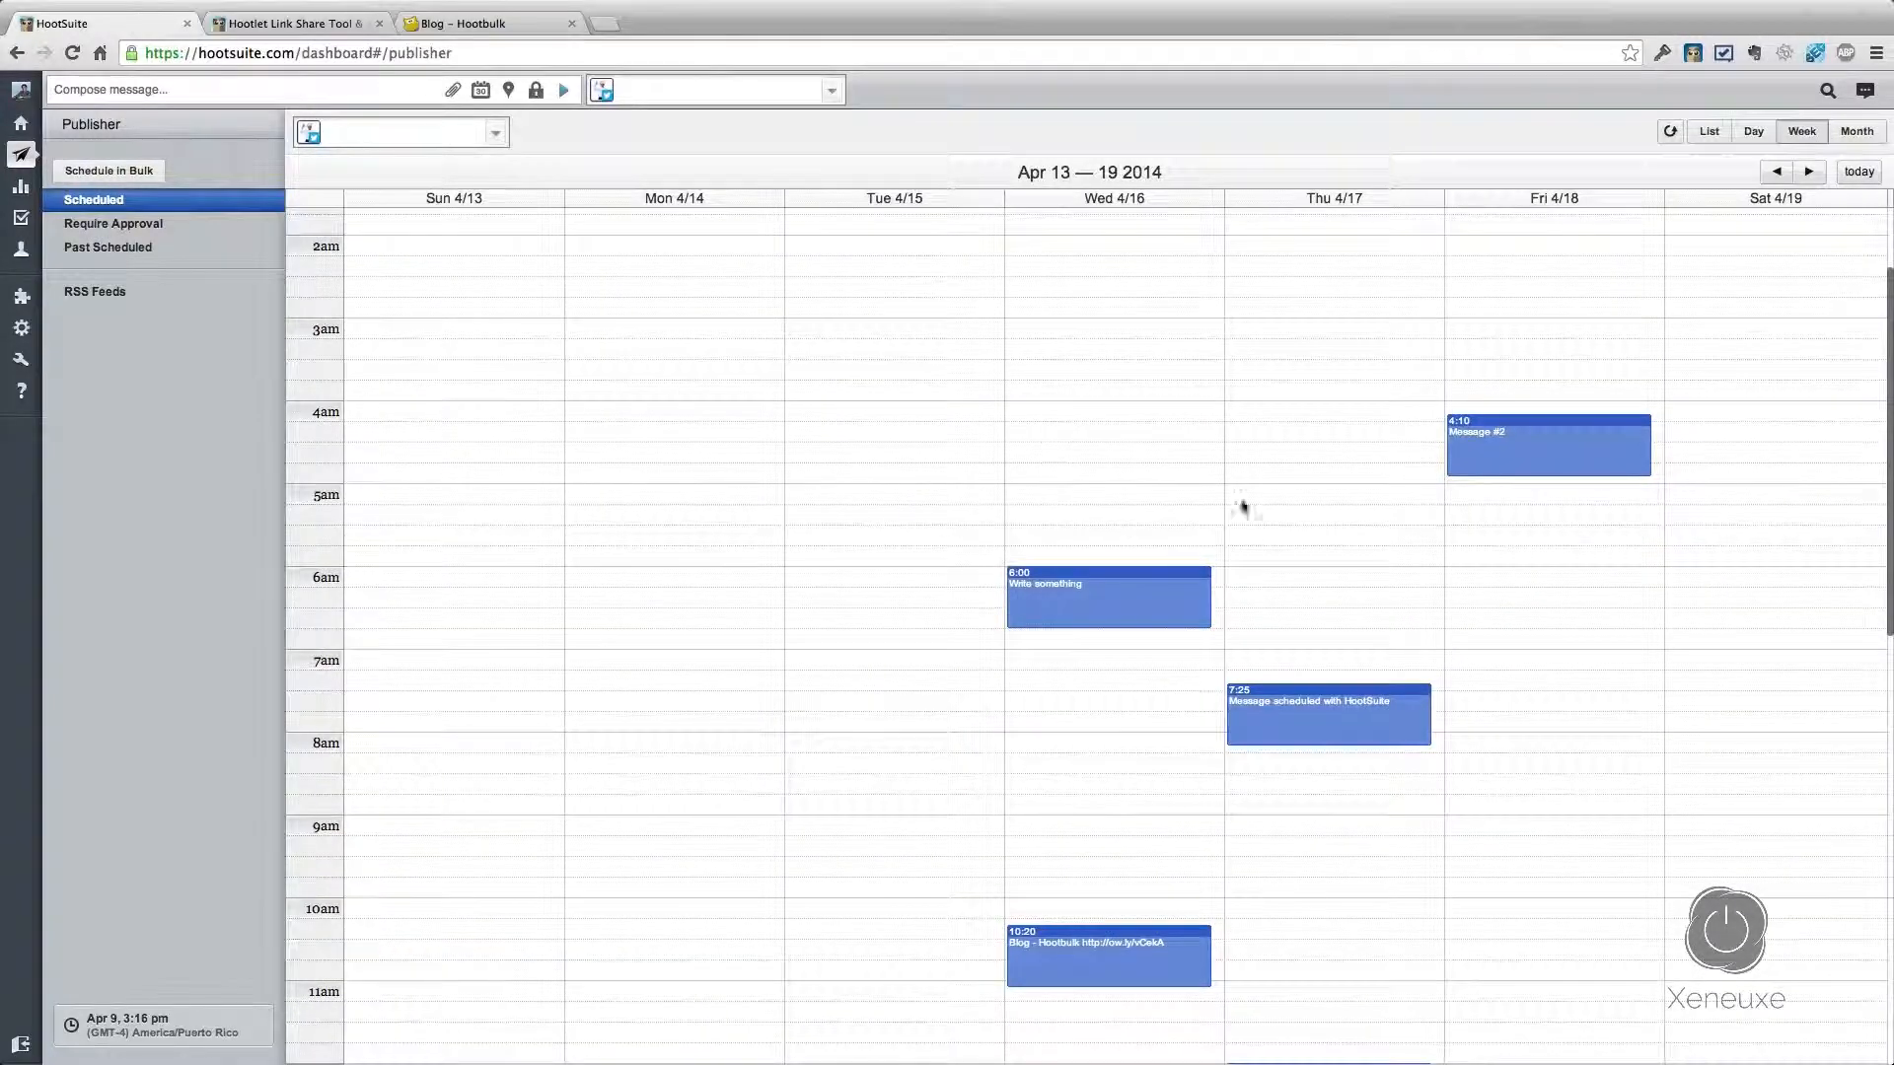
scroll(1120, 460, up, 1)
scroll(1120, 456, up, 2)
scroll(1121, 455, down, 3)
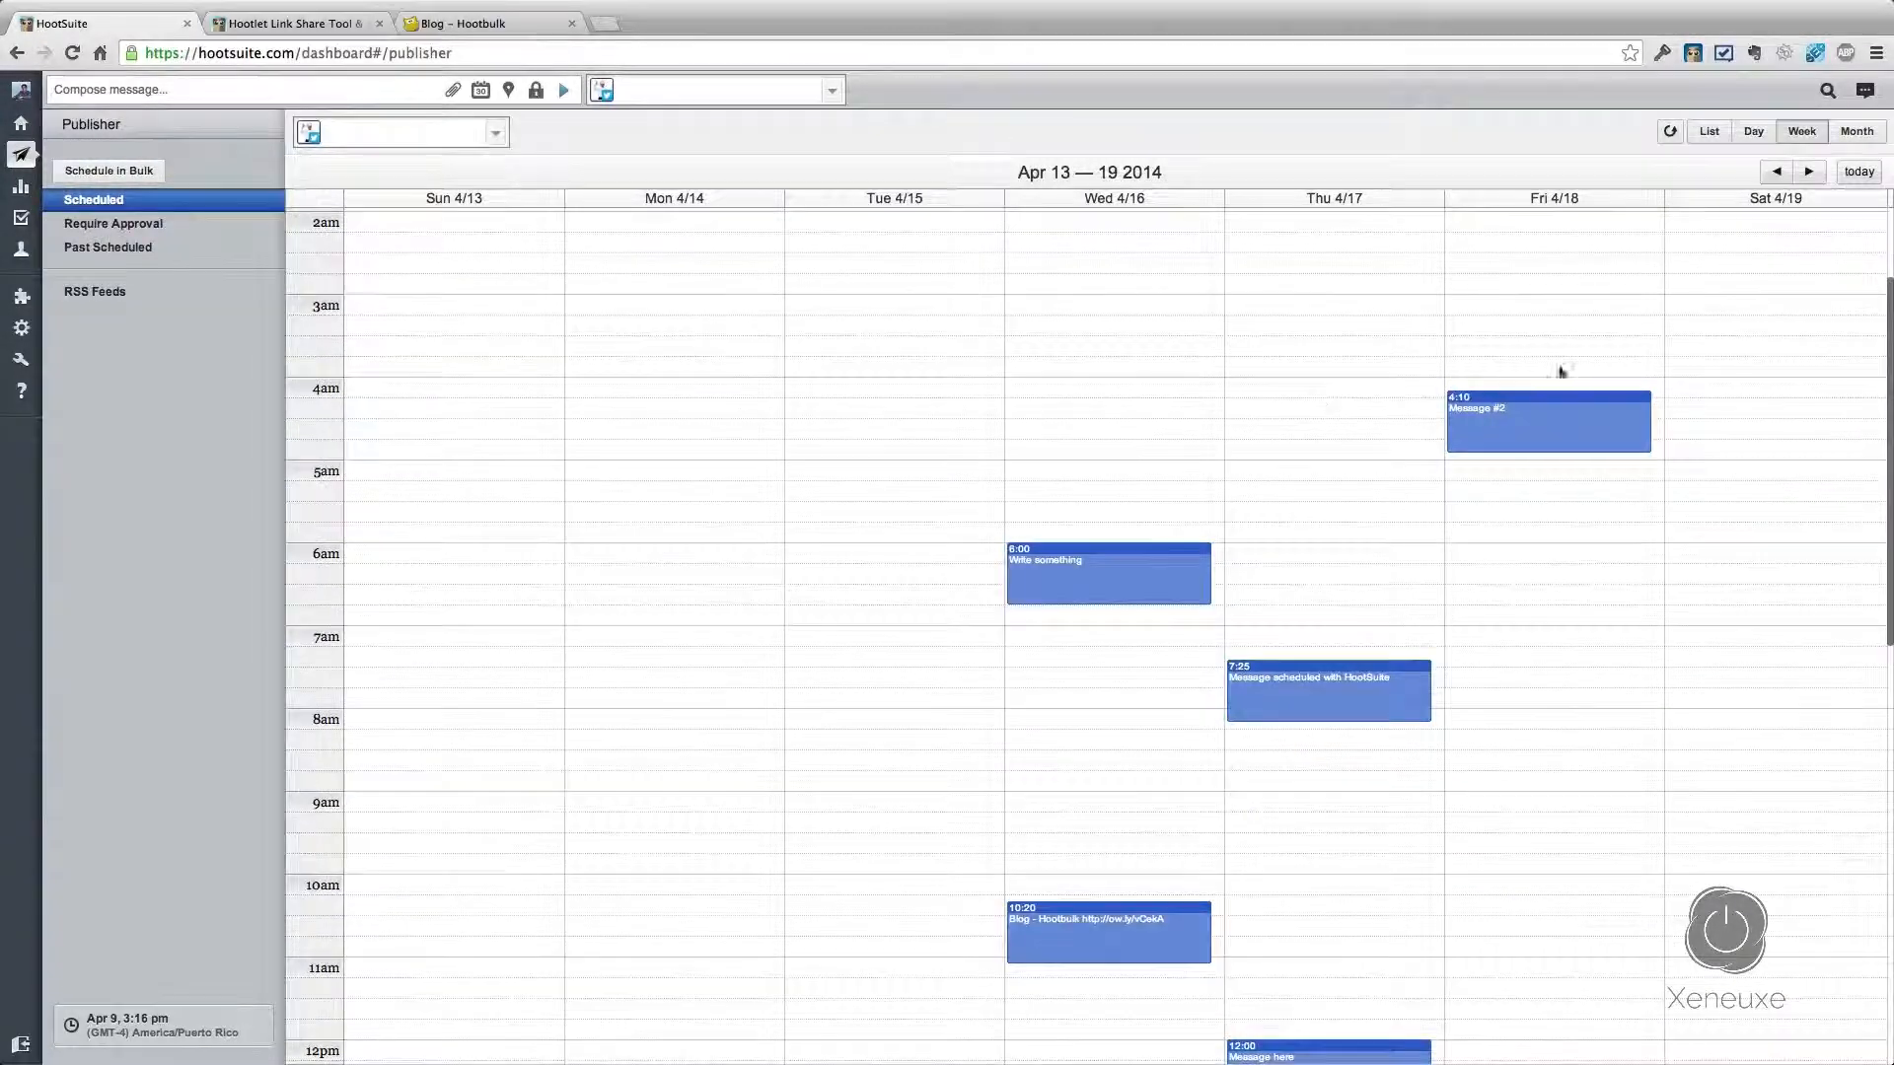